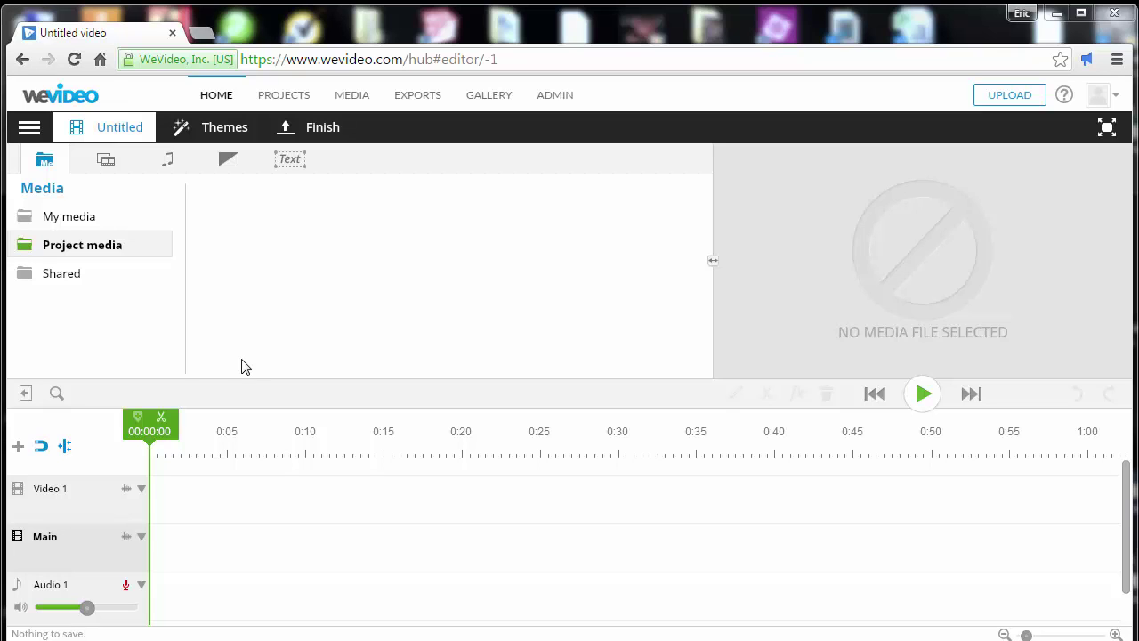
{"action": "mouse_move", "coordinate": [387, 356]}
{"action": "left_mouse_down"}
{"action": "mouse_move", "coordinate": [216, 224]}
{"action": "mouse_move", "coordinate": [149, 143]}
{"action": "left_mouse_up"}
{"action": "key", "text": "Escape"}
{"action": "mouse_move", "coordinate": [418, 452]}
{"action": "left_mouse_down"}
{"action": "mouse_move", "coordinate": [338, 504]}
{"action": "mouse_move", "coordinate": [158, 547]}
{"action": "mouse_move", "coordinate": [105, 536]}
{"action": "left_mouse_up"}
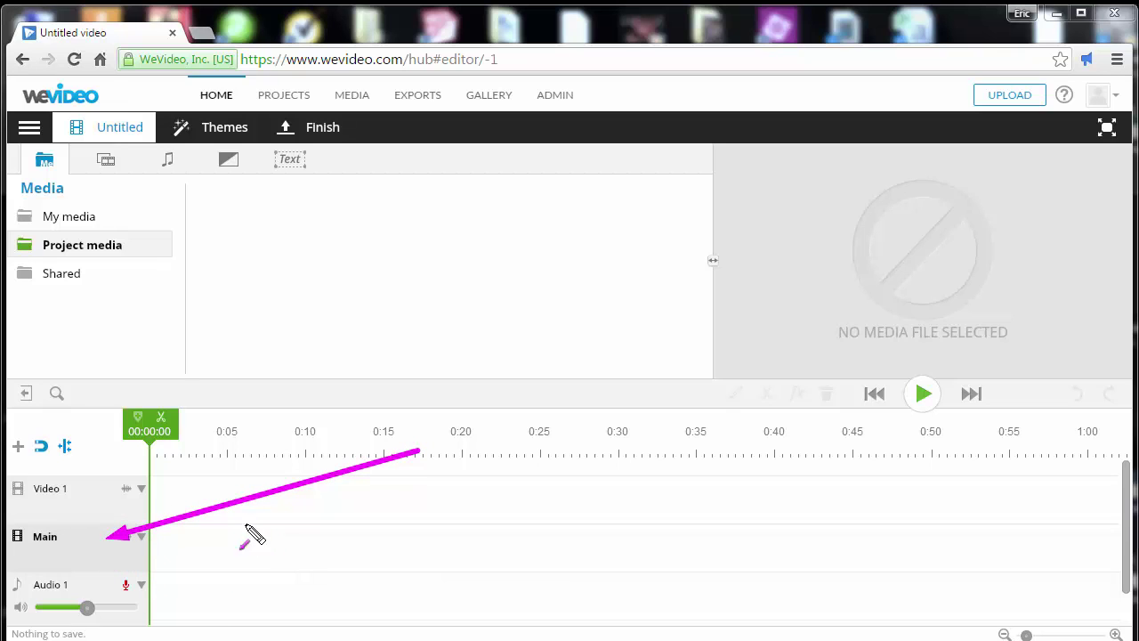
{"action": "left_click_drag", "start_coordinate": [252, 461], "coordinate": [153, 496]}
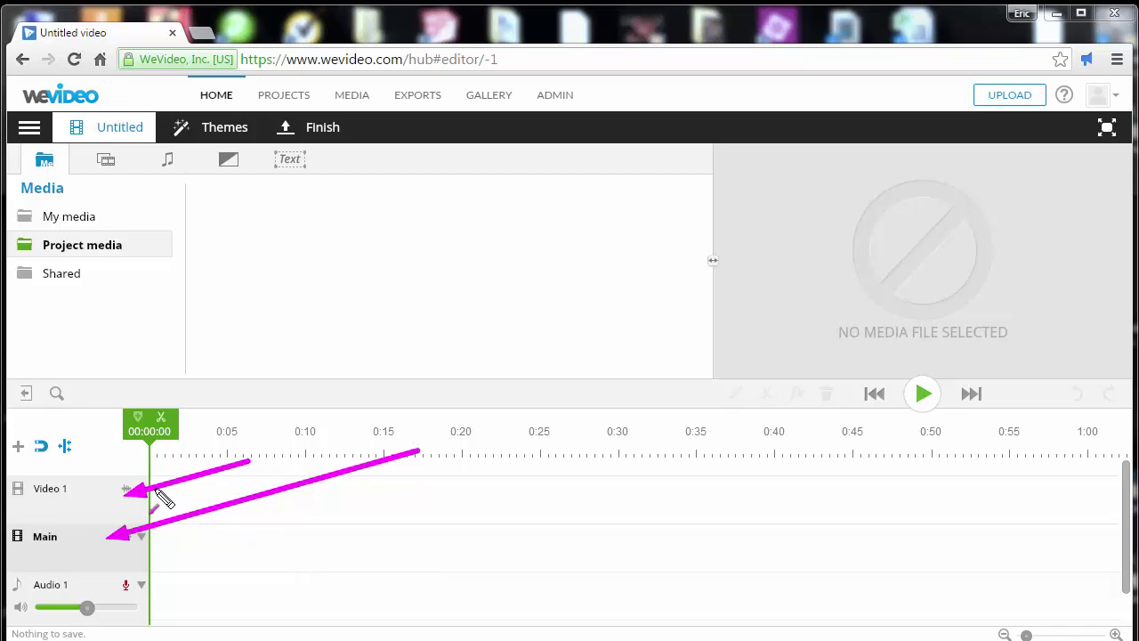
{"action": "left_click_drag", "start_coordinate": [218, 438], "coordinate": [135, 454]}
{"action": "key", "text": "Escape"}
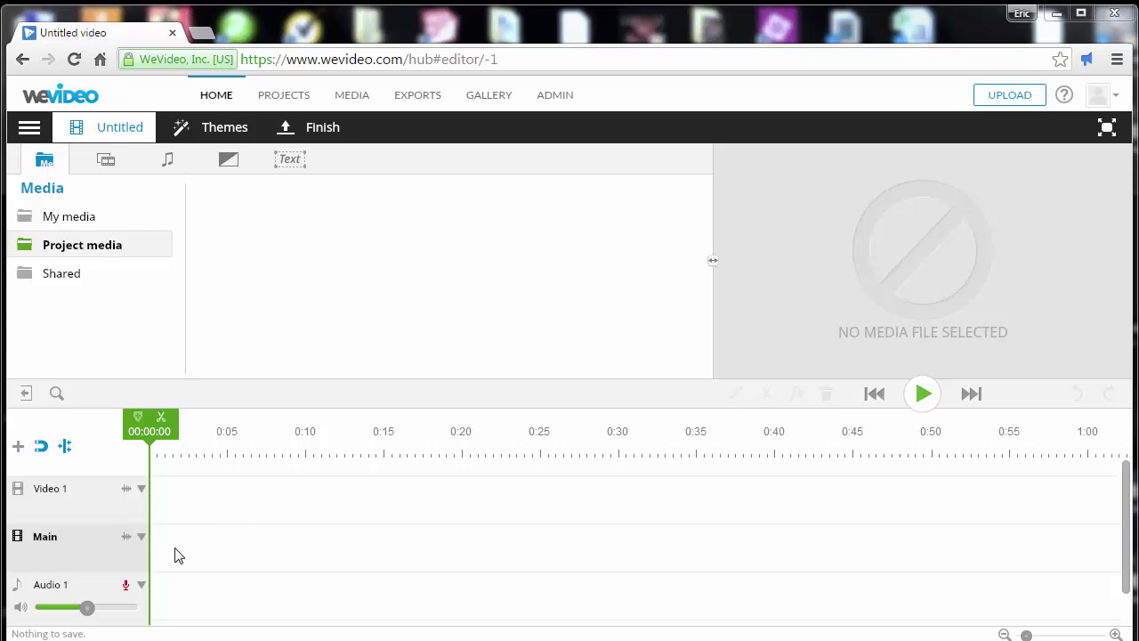
Step: Add clip 00340 from the Shared media folder to the start of the Main track
{"action": "left_click", "coordinate": [70, 279]}
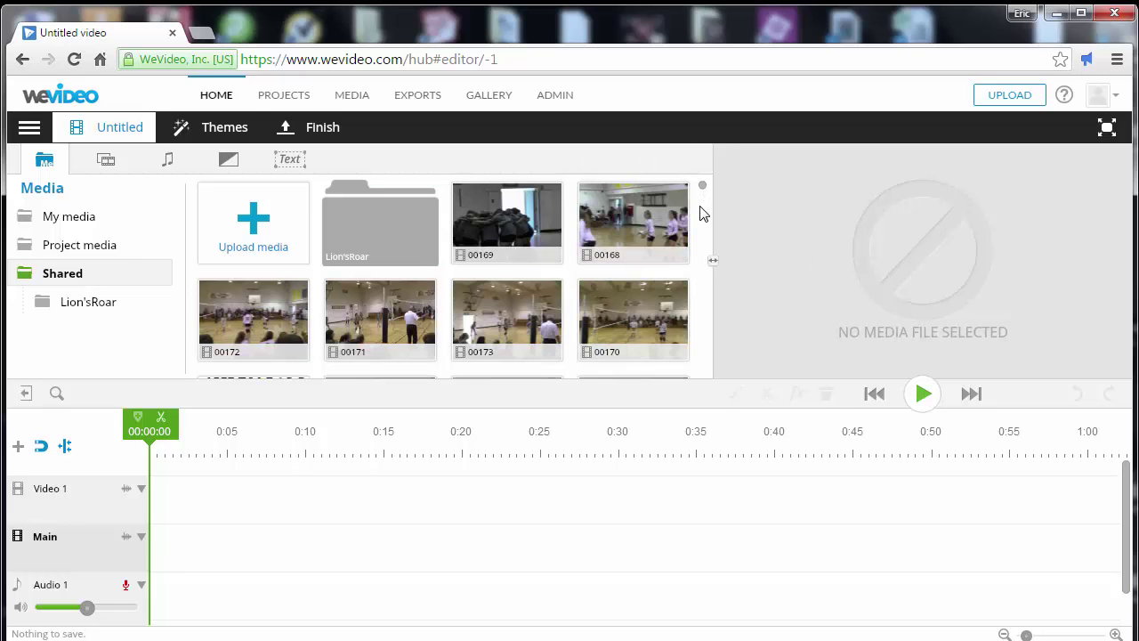
{"action": "left_click_drag", "start_coordinate": [703, 185], "coordinate": [717, 382]}
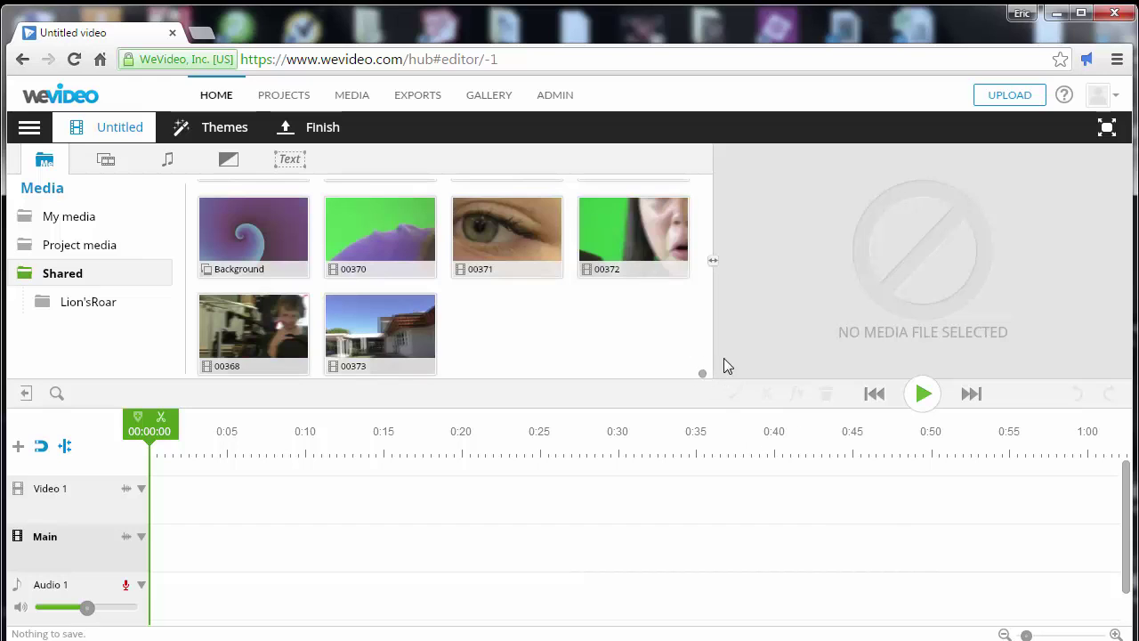
{"action": "scroll", "coordinate": [703, 373], "scroll_direction": "up", "scroll_amount": 5}
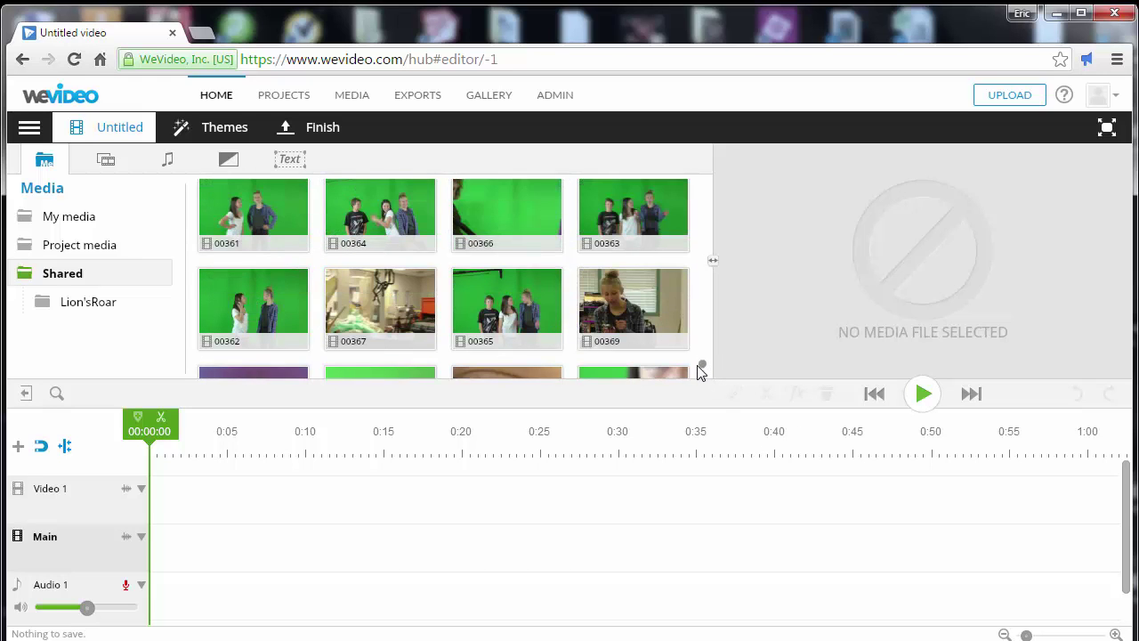
{"action": "scroll", "coordinate": [700, 348], "scroll_direction": "up", "scroll_amount": 3}
{"action": "scroll", "coordinate": [702, 342], "scroll_direction": "up", "scroll_amount": 1}
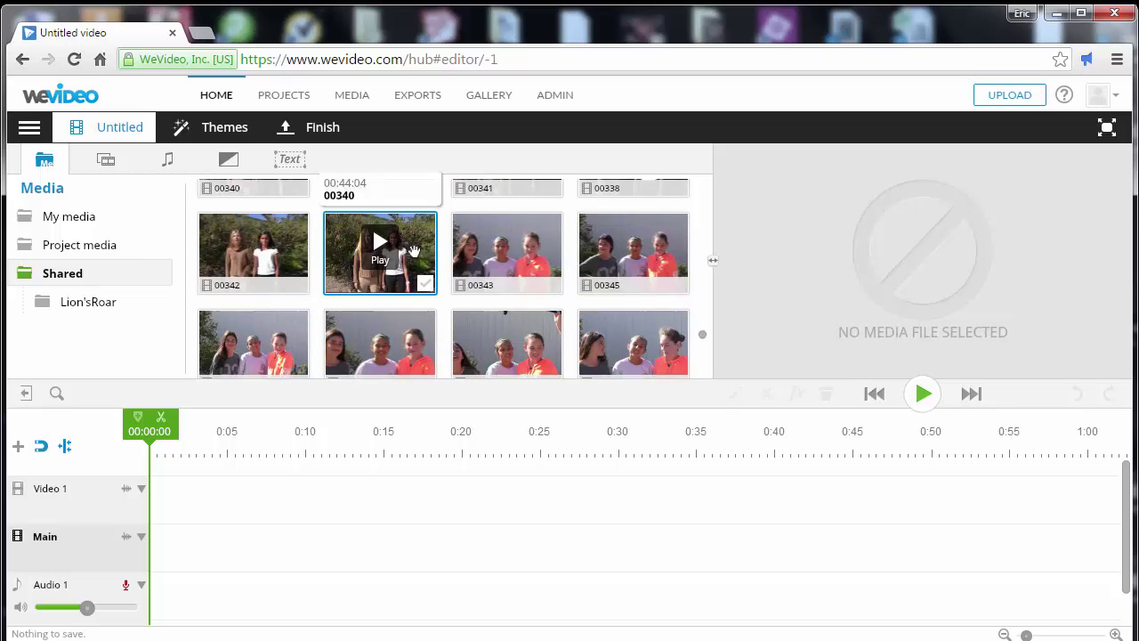
{"action": "left_click_drag", "start_coordinate": [423, 253], "coordinate": [264, 537]}
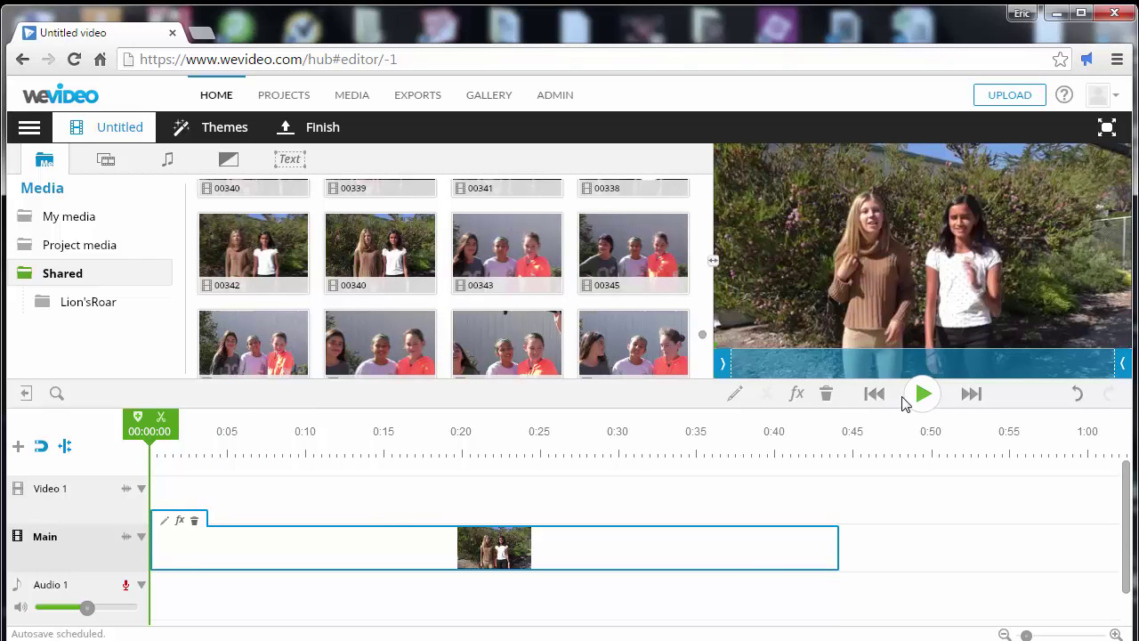
Step: Preview the start of clip 00340, split it at 00:10:04 and delete the part after the cut
{"action": "left_click", "coordinate": [909, 398]}
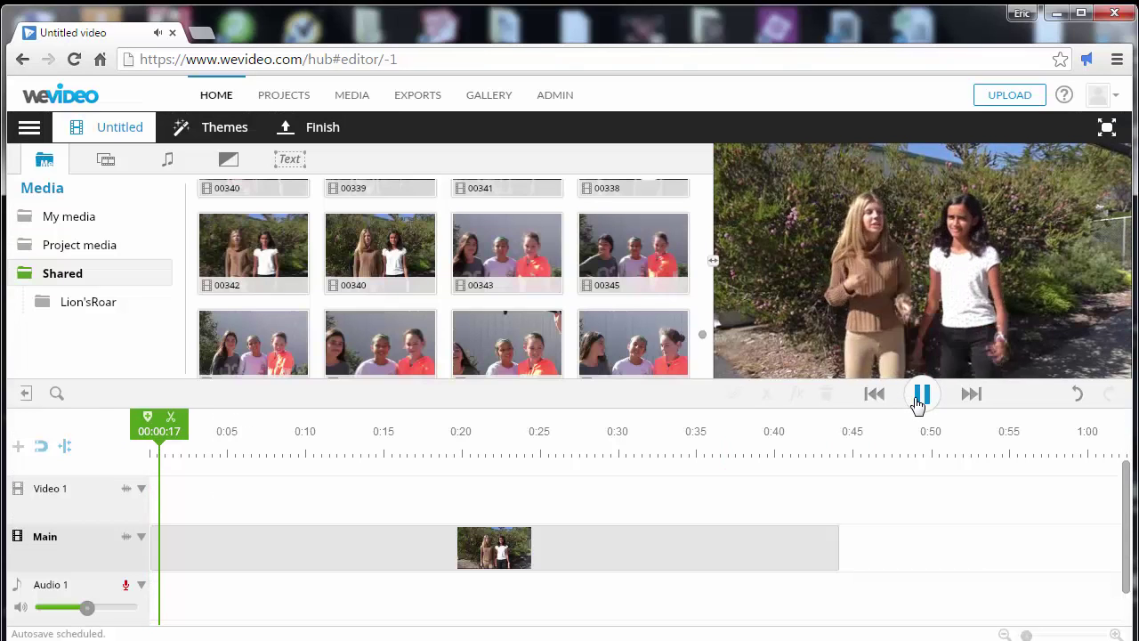
{"action": "left_click", "coordinate": [917, 398]}
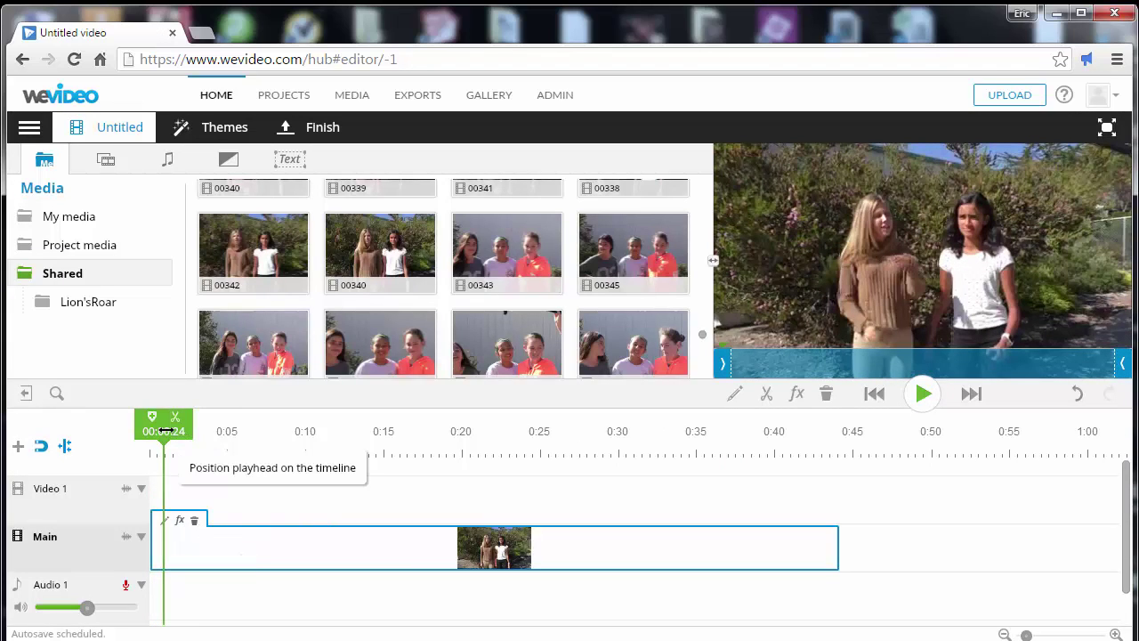
{"action": "left_click_drag", "start_coordinate": [164, 429], "coordinate": [313, 430]}
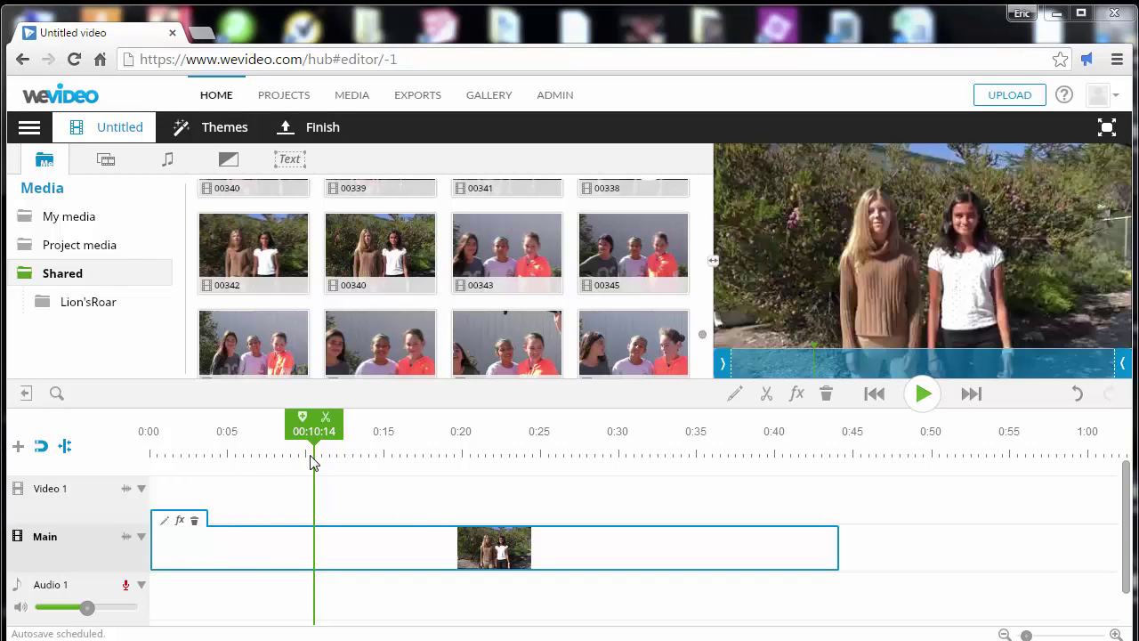
{"action": "mouse_move", "coordinate": [314, 450]}
{"action": "left_mouse_down"}
{"action": "mouse_move", "coordinate": [356, 436]}
{"action": "mouse_move", "coordinate": [264, 433]}
{"action": "mouse_move", "coordinate": [610, 445]}
{"action": "mouse_move", "coordinate": [569, 465]}
{"action": "mouse_move", "coordinate": [478, 450]}
{"action": "mouse_move", "coordinate": [354, 456]}
{"action": "mouse_move", "coordinate": [359, 469]}
{"action": "mouse_move", "coordinate": [371, 432]}
{"action": "mouse_move", "coordinate": [307, 431]}
{"action": "left_mouse_up"}
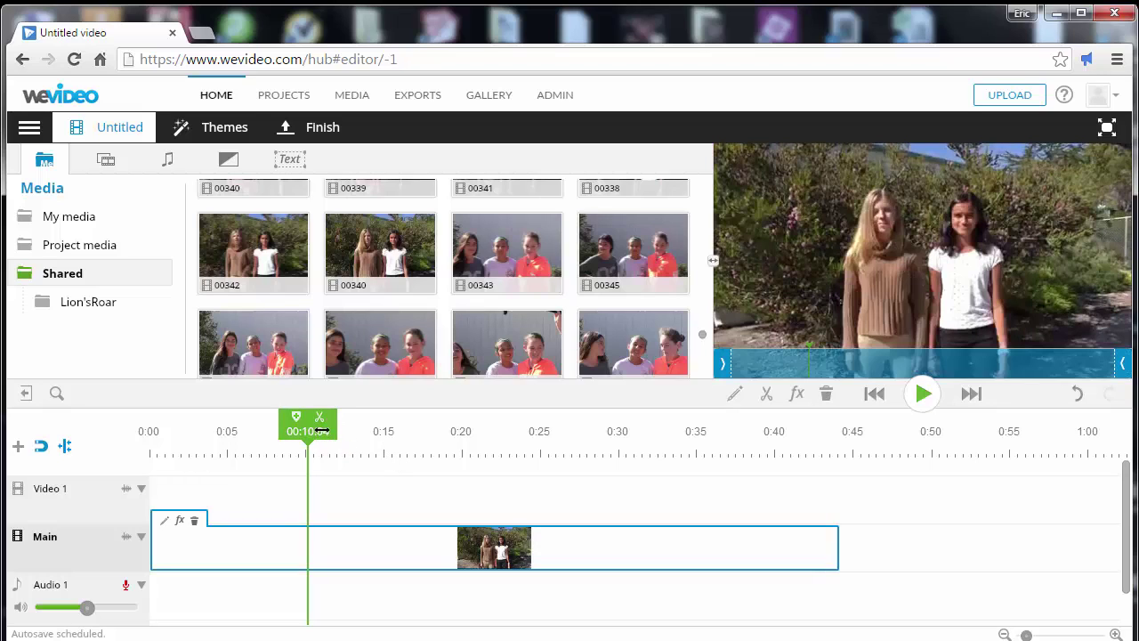
{"action": "left_click", "coordinate": [319, 418]}
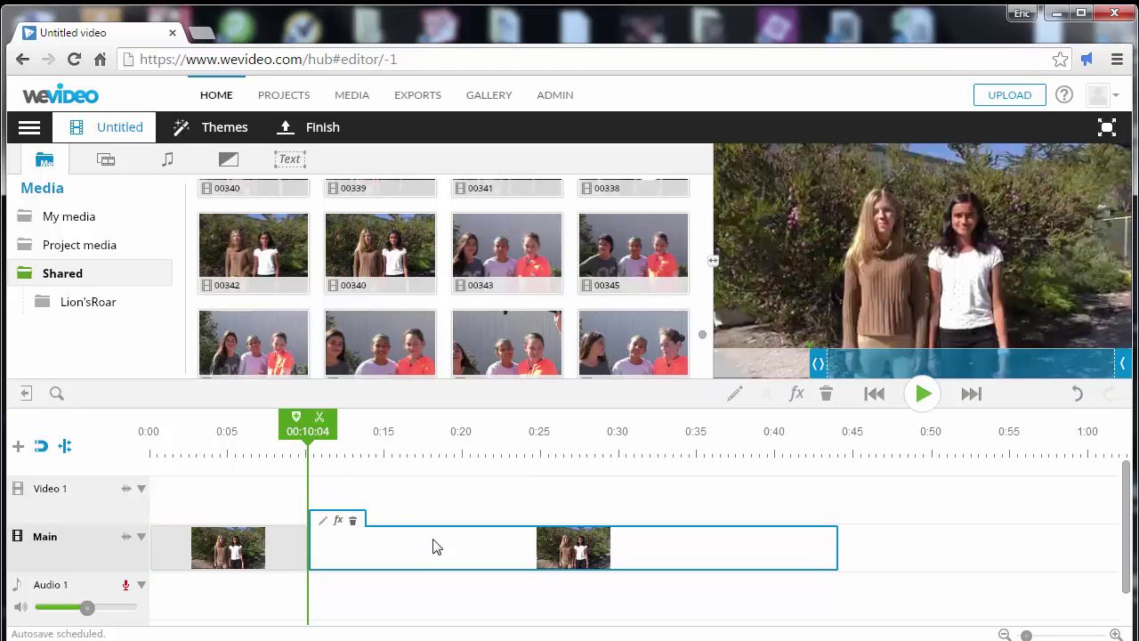
{"action": "left_click", "coordinate": [353, 523]}
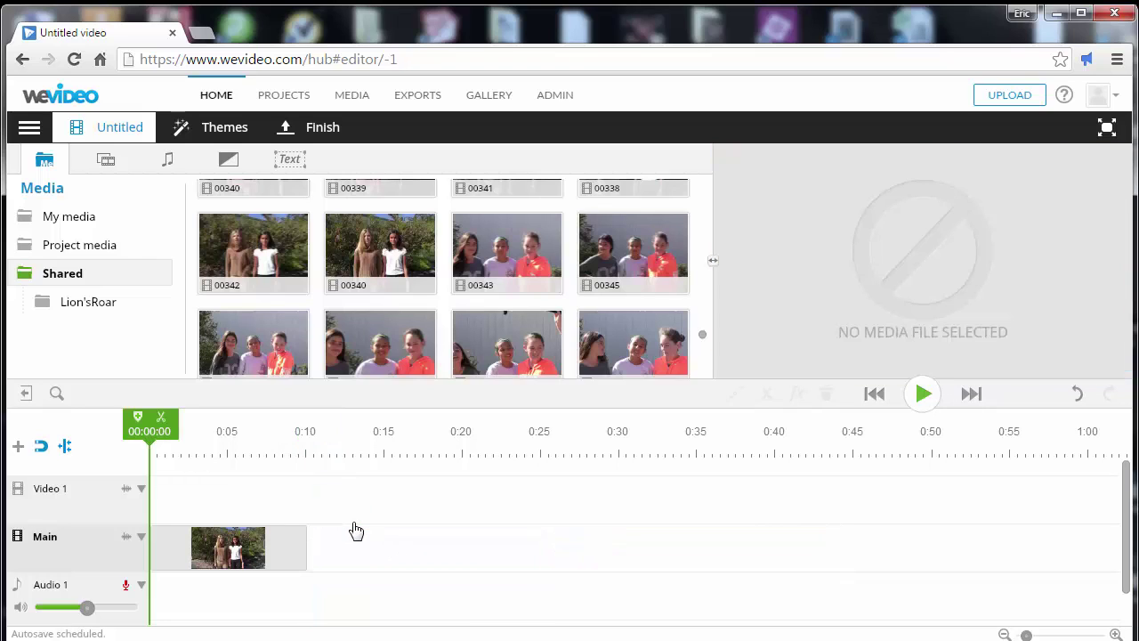
Step: Open the remaining 00340 clip for editing and set its audio level to 154
{"action": "left_click", "coordinate": [269, 543]}
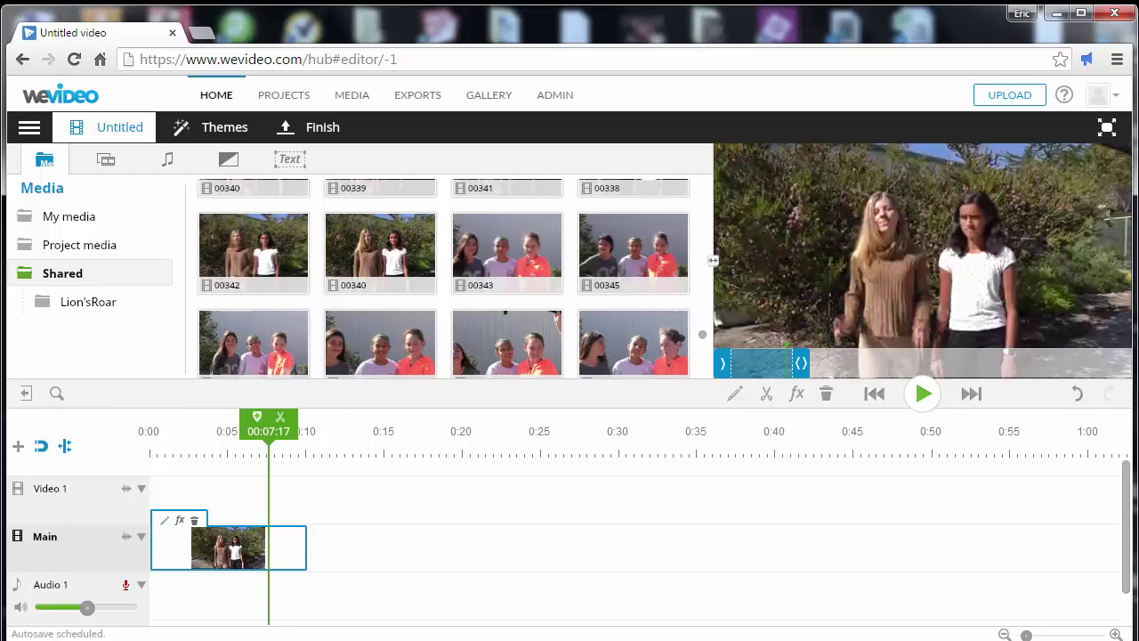
{"action": "double_click", "coordinate": [221, 552]}
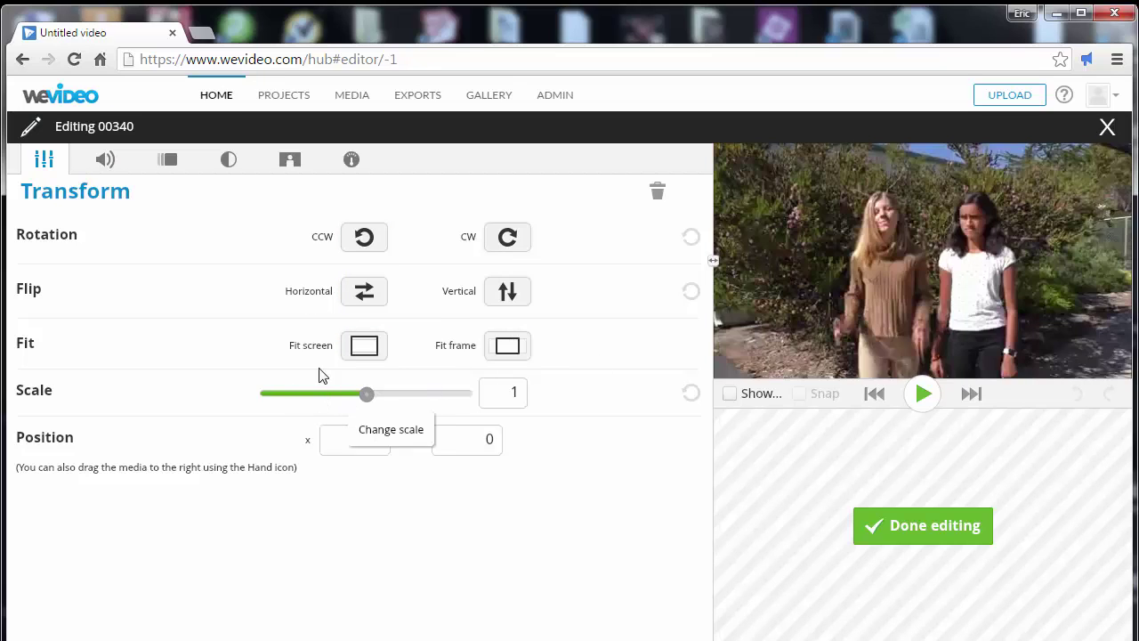
{"action": "left_click", "coordinate": [104, 162]}
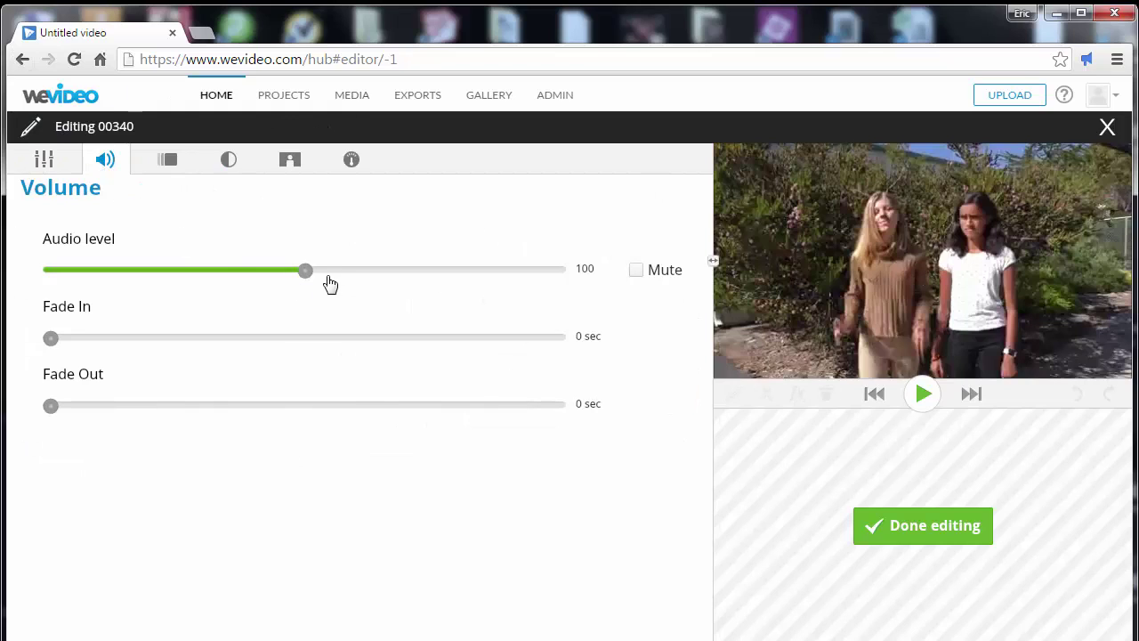
{"action": "left_click", "coordinate": [460, 270]}
{"action": "left_click", "coordinate": [490, 276]}
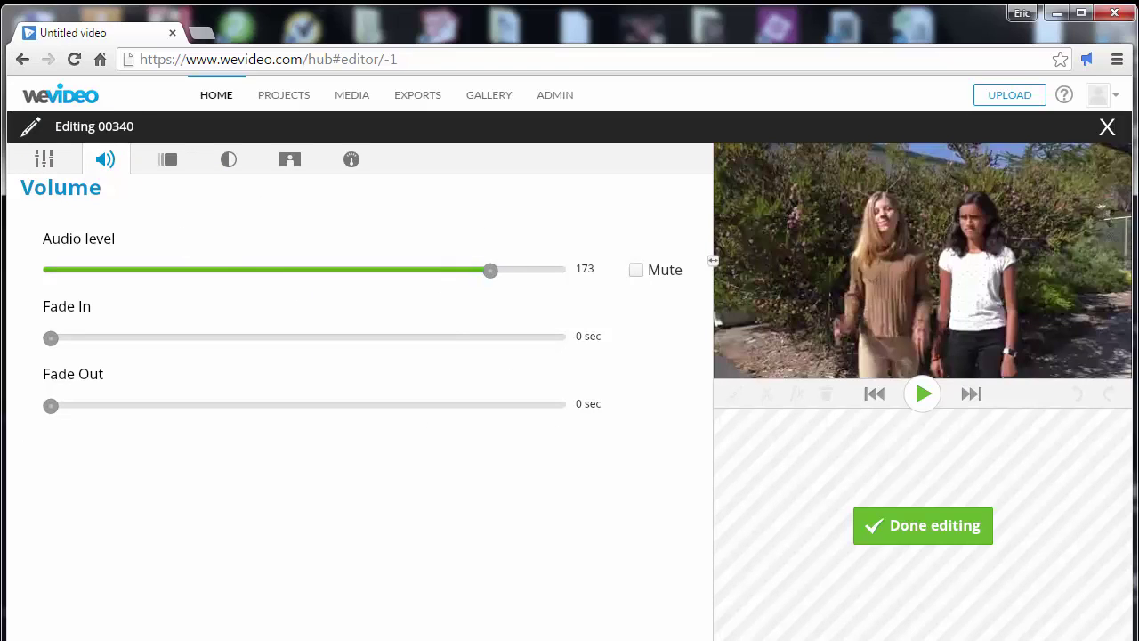
{"action": "left_click_drag", "start_coordinate": [489, 271], "coordinate": [442, 270]}
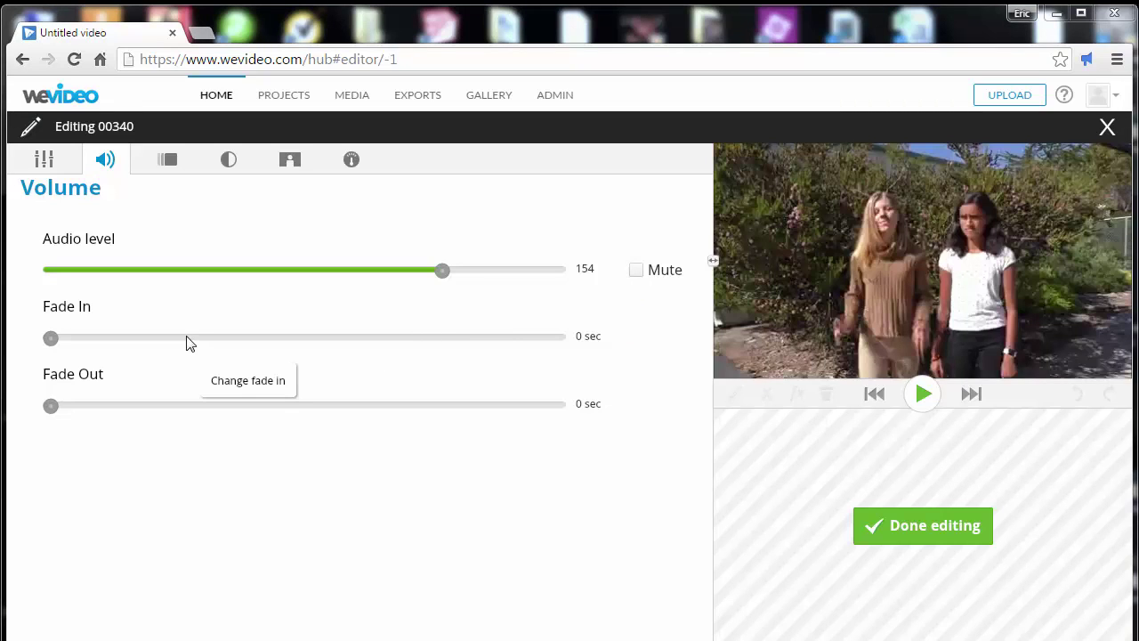
Step: Set the clip's brightness to 9, contrast to -2, saturation to 6 and hue to 11, and finish editing it
{"action": "left_click", "coordinate": [168, 161]}
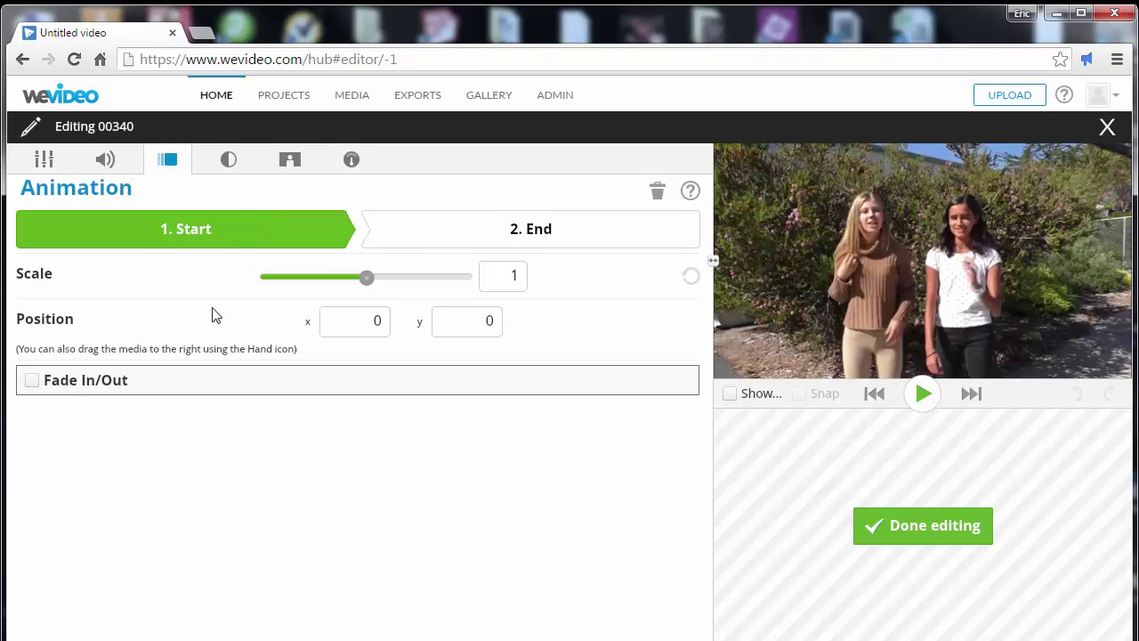
{"action": "left_click", "coordinate": [229, 161]}
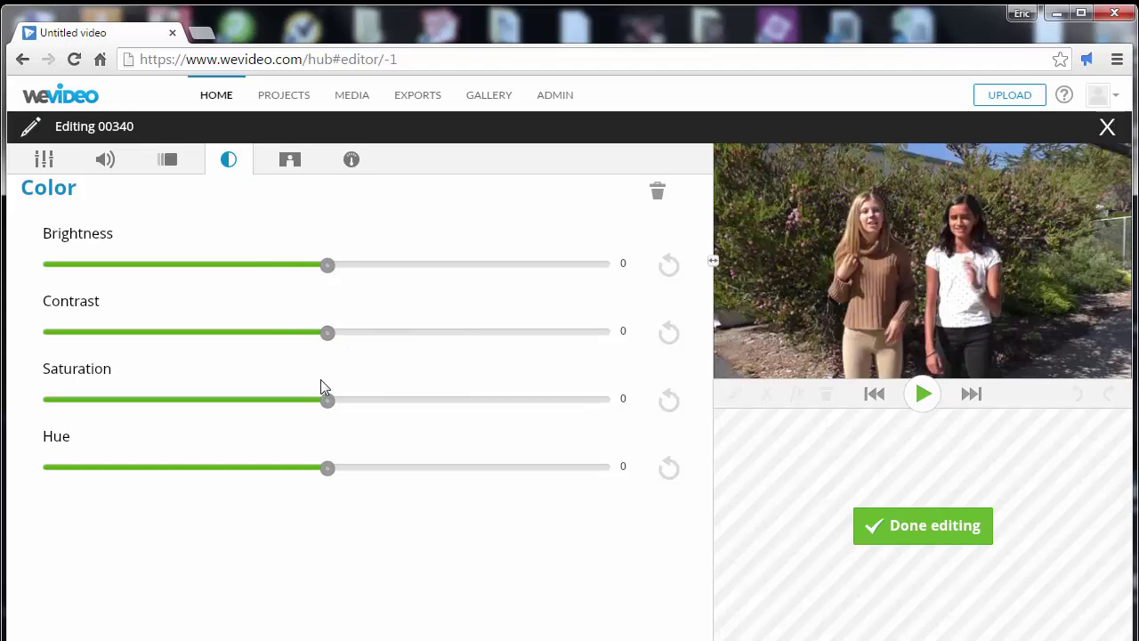
{"action": "left_click_drag", "start_coordinate": [327, 265], "coordinate": [351, 268]}
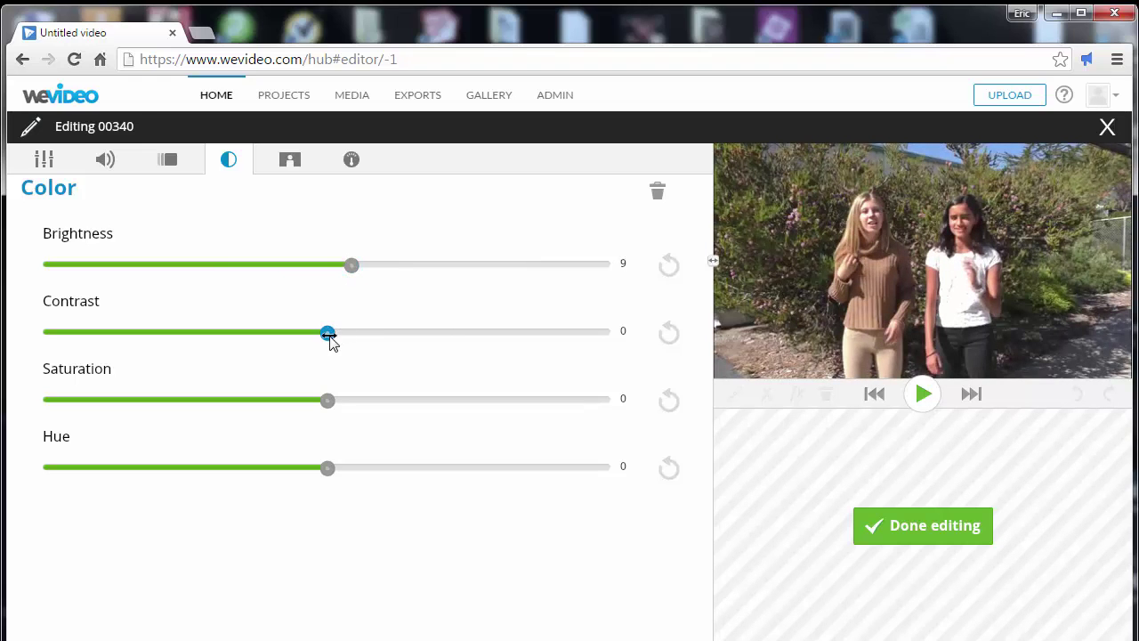
{"action": "mouse_move", "coordinate": [330, 341]}
{"action": "left_mouse_down"}
{"action": "mouse_move", "coordinate": [264, 345]}
{"action": "mouse_move", "coordinate": [369, 343]}
{"action": "mouse_move", "coordinate": [323, 344]}
{"action": "left_mouse_up"}
{"action": "mouse_move", "coordinate": [328, 401]}
{"action": "left_mouse_down"}
{"action": "mouse_move", "coordinate": [433, 400]}
{"action": "mouse_move", "coordinate": [315, 404]}
{"action": "mouse_move", "coordinate": [343, 400]}
{"action": "left_mouse_up"}
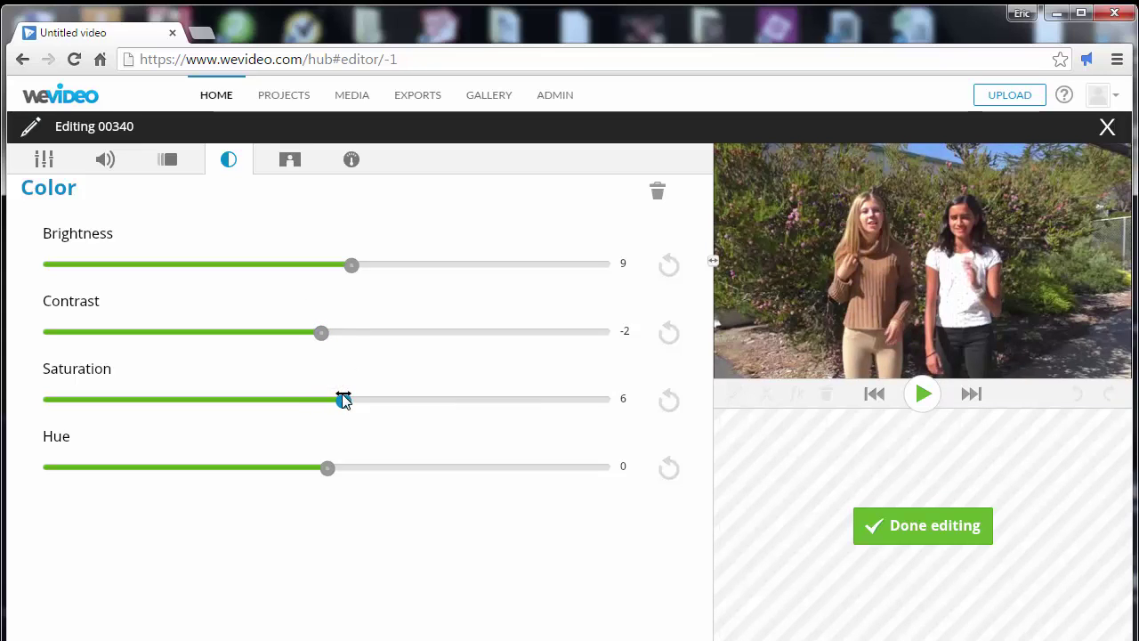
{"action": "mouse_move", "coordinate": [326, 468]}
{"action": "left_mouse_down"}
{"action": "mouse_move", "coordinate": [400, 468]}
{"action": "mouse_move", "coordinate": [175, 466]}
{"action": "mouse_move", "coordinate": [435, 466]}
{"action": "mouse_move", "coordinate": [336, 467]}
{"action": "mouse_move", "coordinate": [344, 460]}
{"action": "left_mouse_up"}
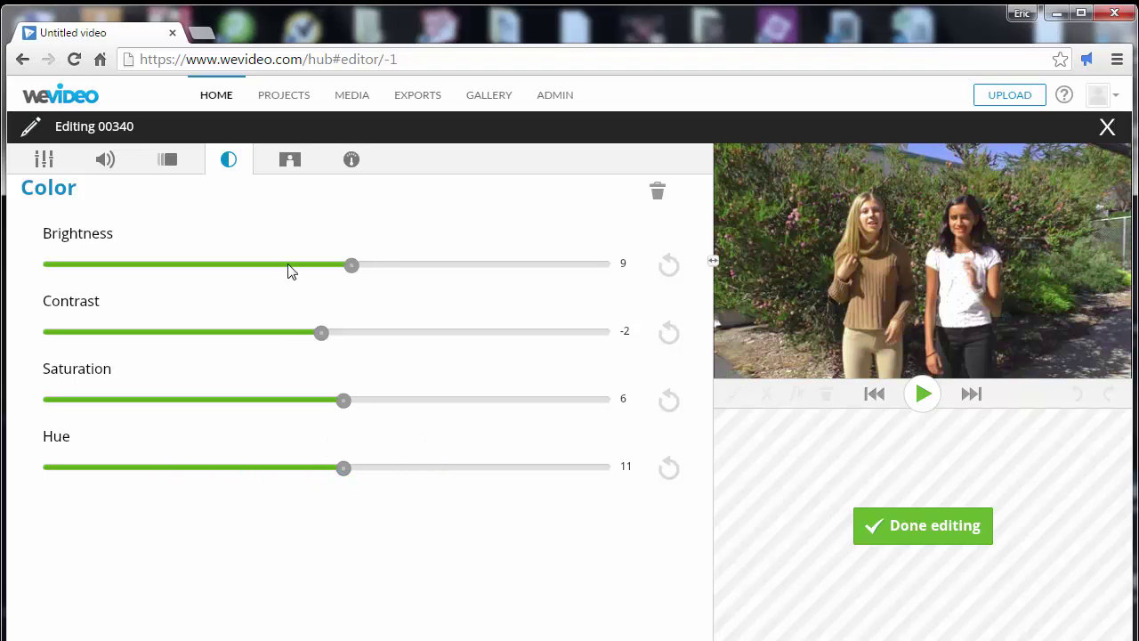
{"action": "left_click", "coordinate": [290, 161]}
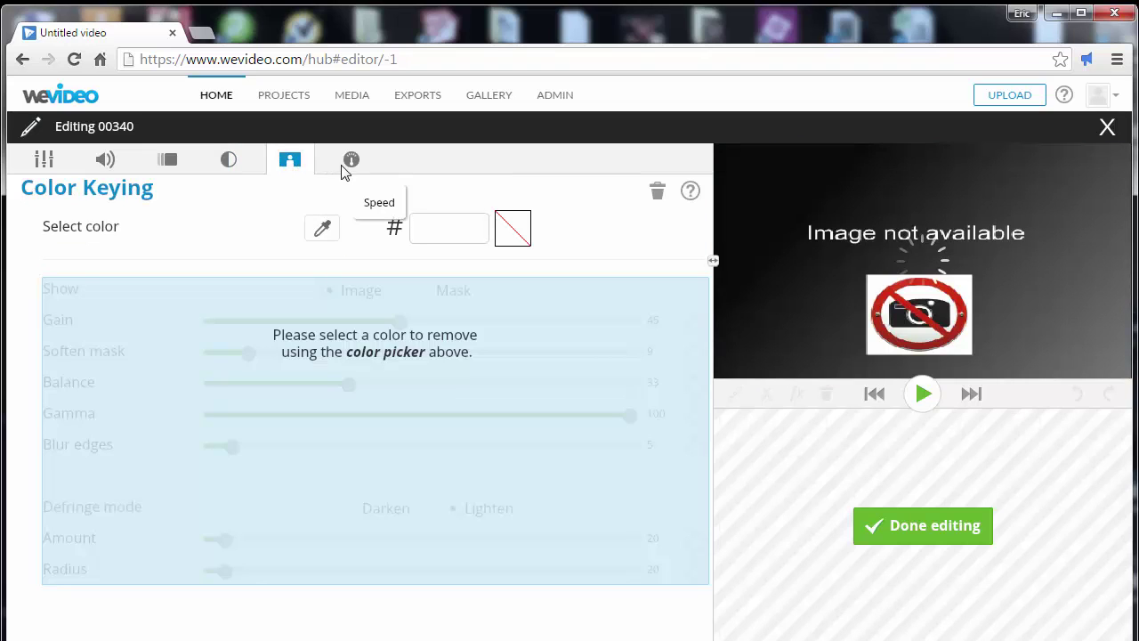
{"action": "left_click", "coordinate": [352, 165]}
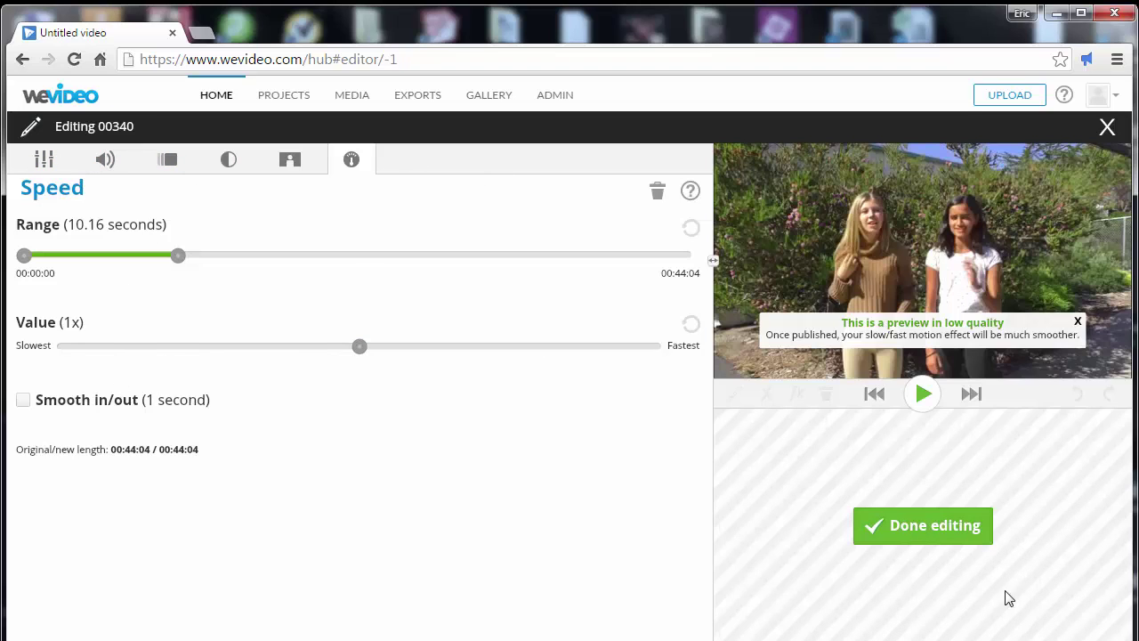
{"action": "left_click", "coordinate": [929, 524]}
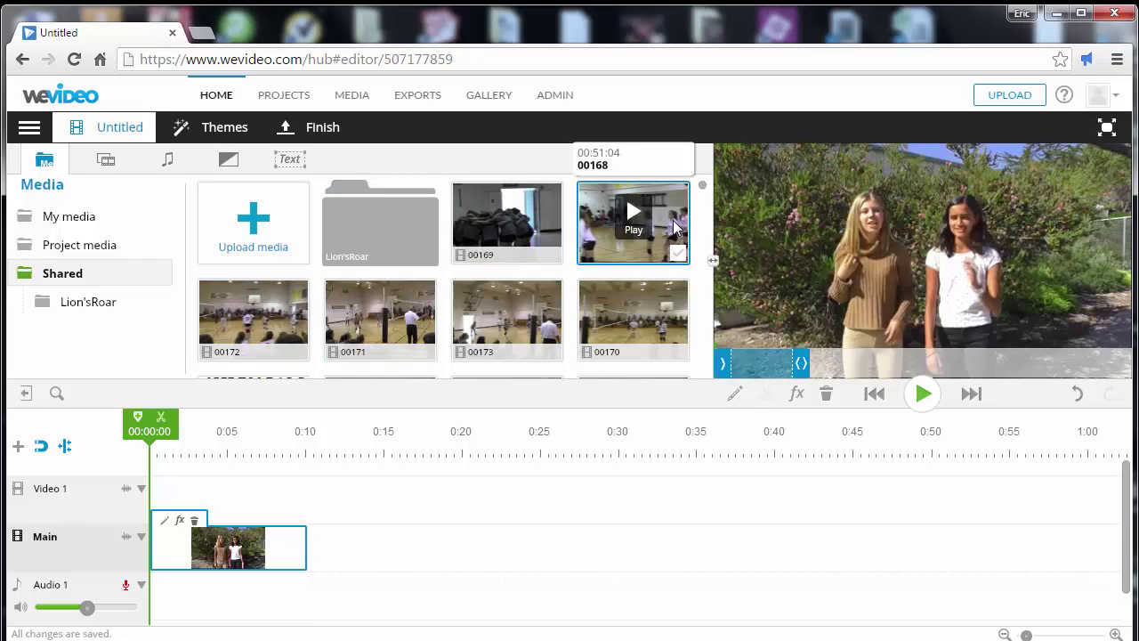
Step: Place shared clip 00168 directly after the first clip on the Main track and cut away everything after 00:18:08
{"action": "left_click_drag", "start_coordinate": [674, 229], "coordinate": [356, 550]}
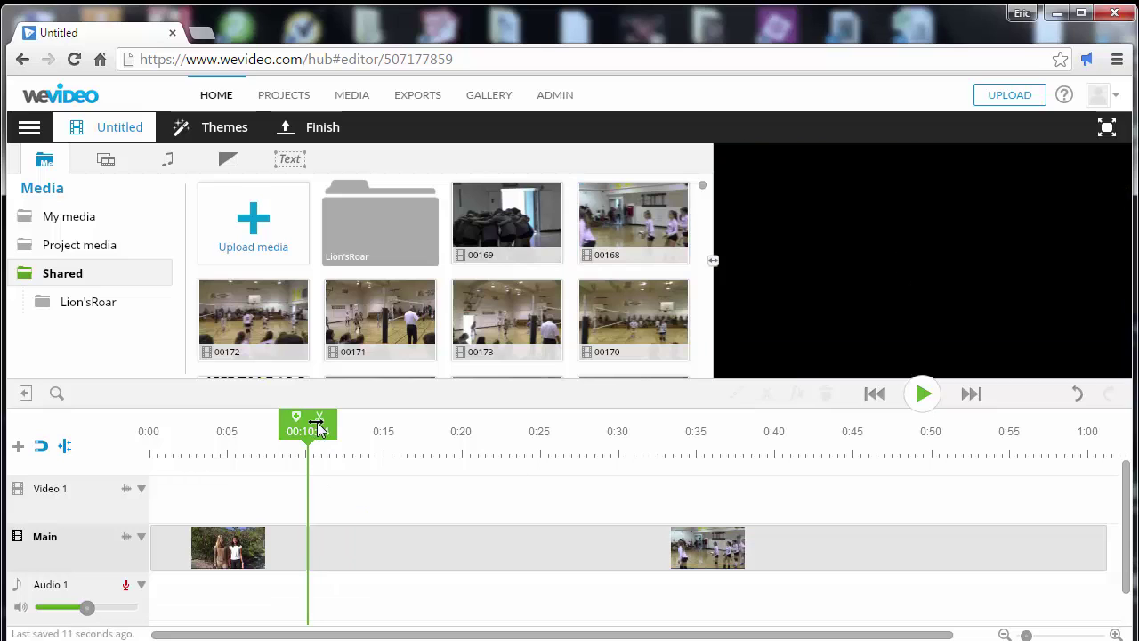
{"action": "left_click_drag", "start_coordinate": [321, 429], "coordinate": [374, 419]}
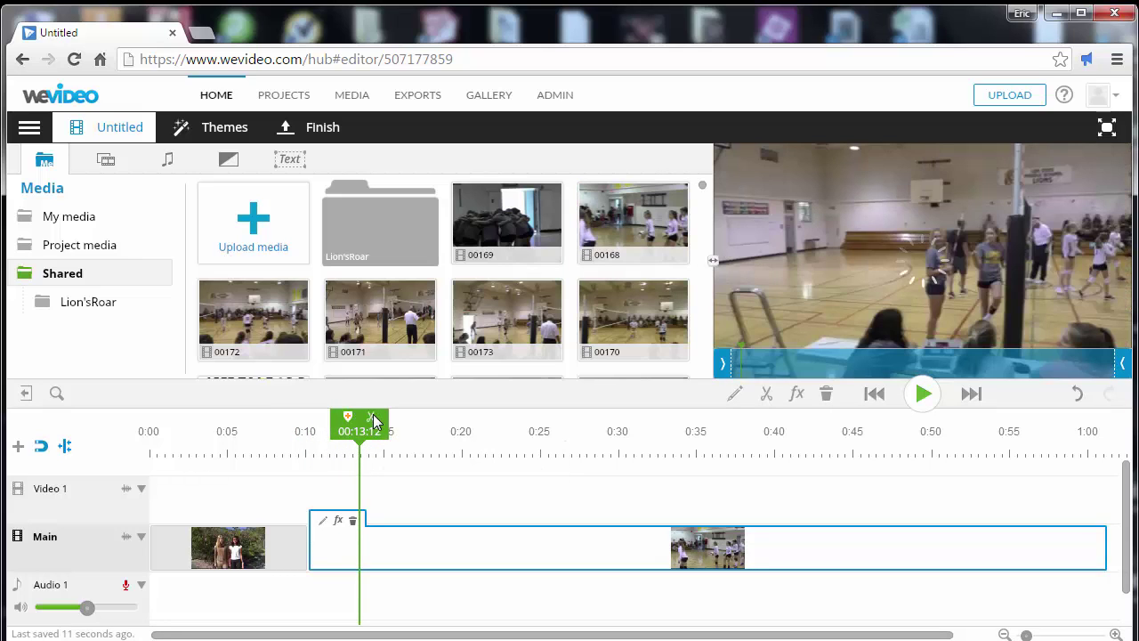
{"action": "left_click_drag", "start_coordinate": [374, 422], "coordinate": [447, 446]}
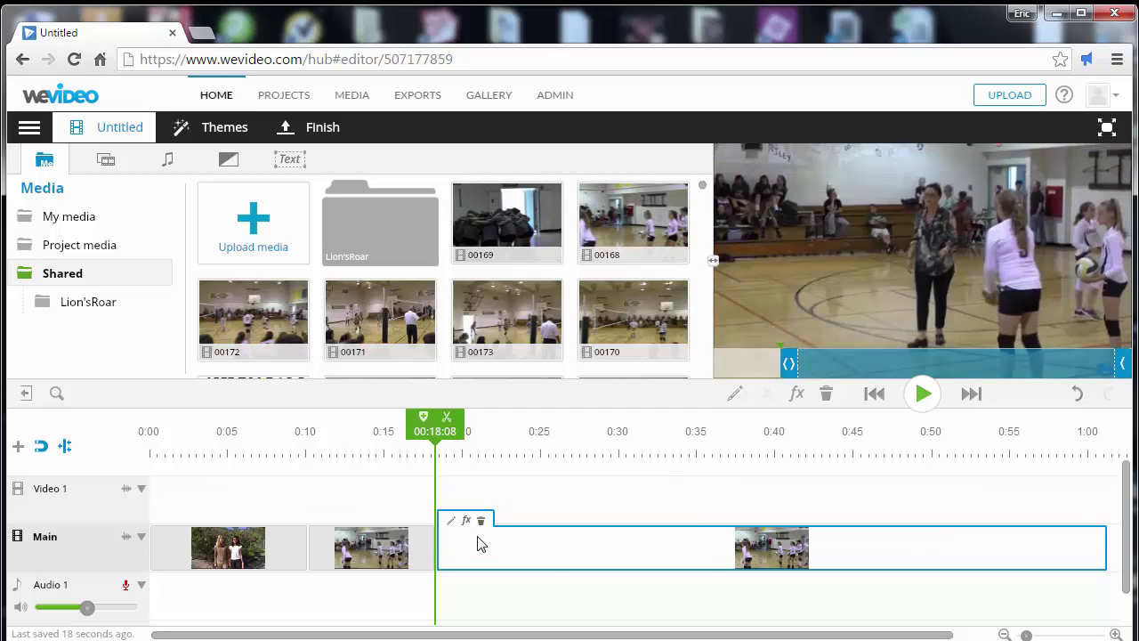
{"action": "left_click", "coordinate": [480, 522]}
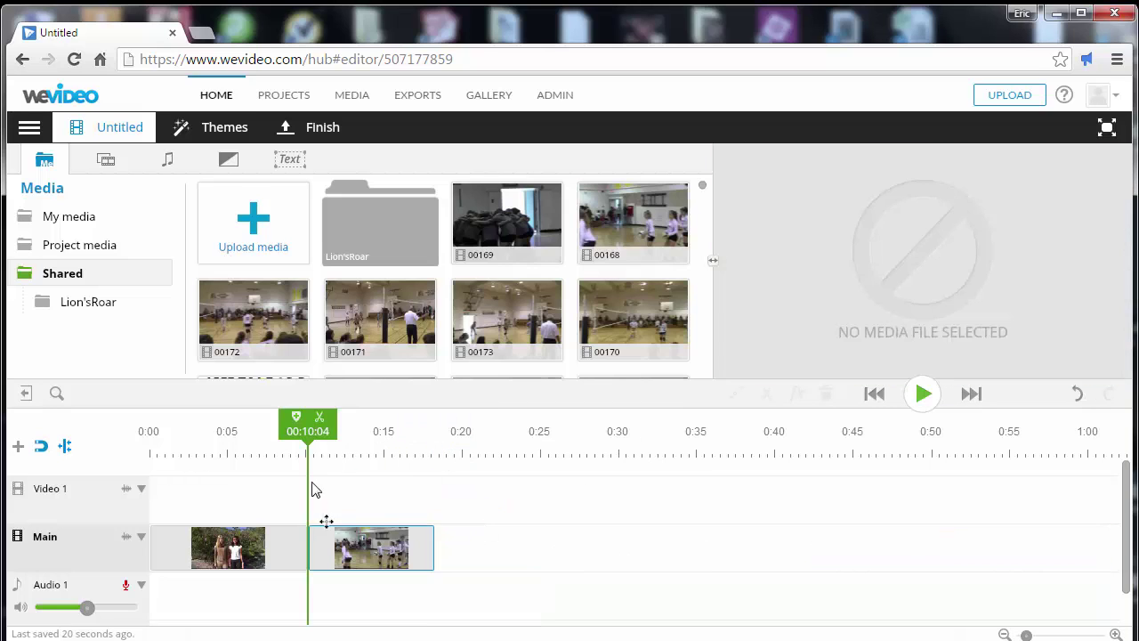
Step: Browse the graphics and audio libraries and the Standard, Patterns and Effects transitions
{"action": "left_click_drag", "start_coordinate": [308, 421], "coordinate": [295, 431]}
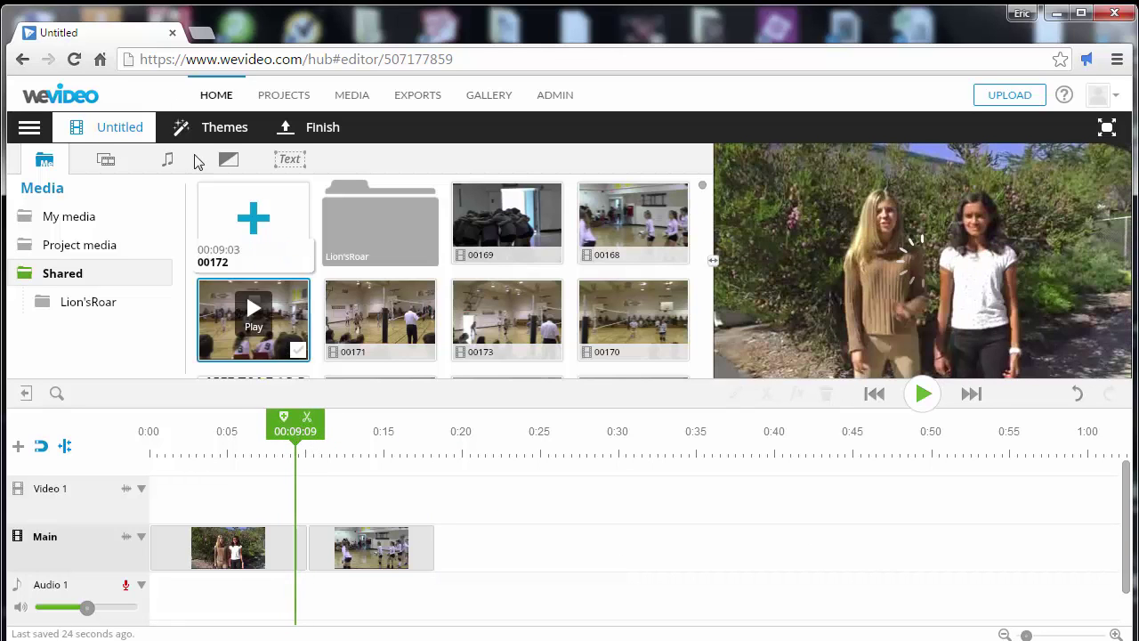
{"action": "left_click", "coordinate": [113, 164]}
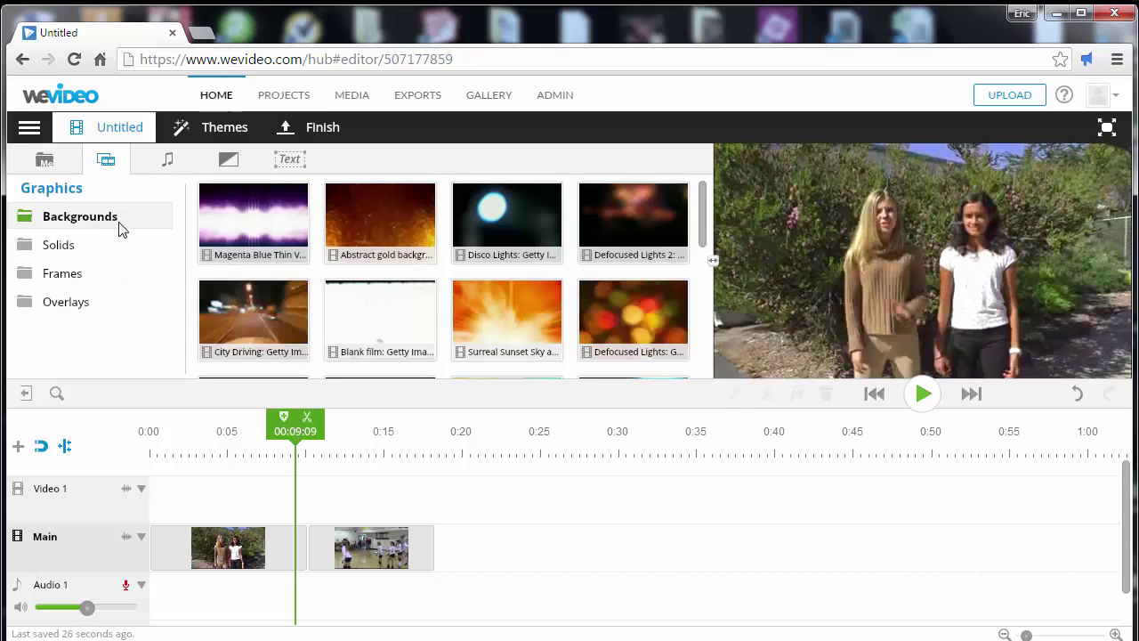
{"action": "left_click", "coordinate": [169, 163]}
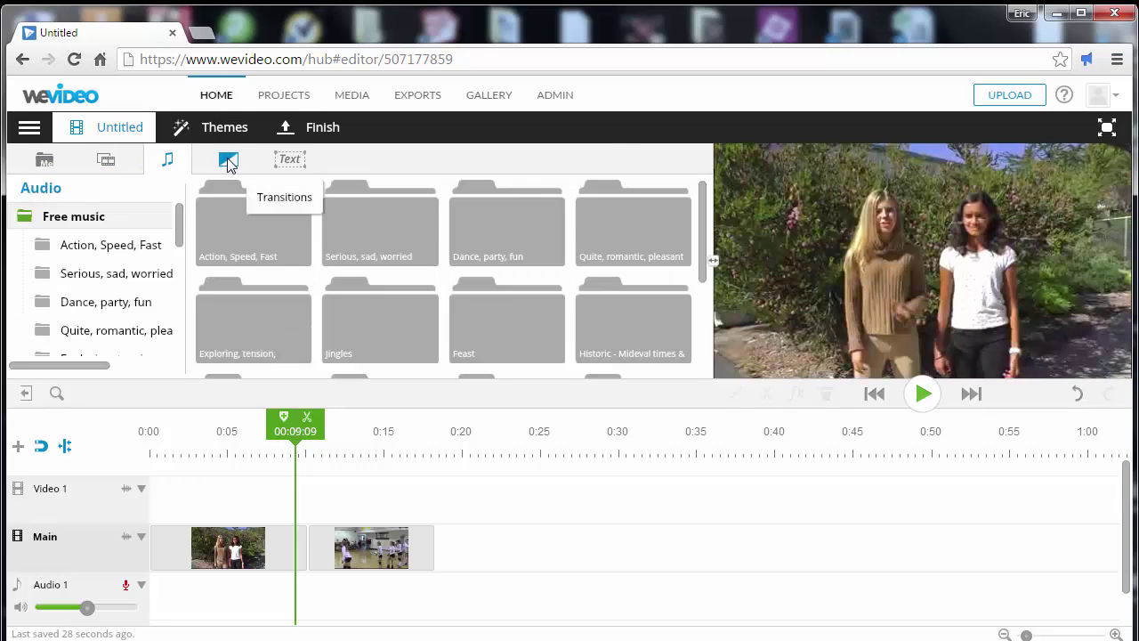
{"action": "left_click", "coordinate": [229, 163]}
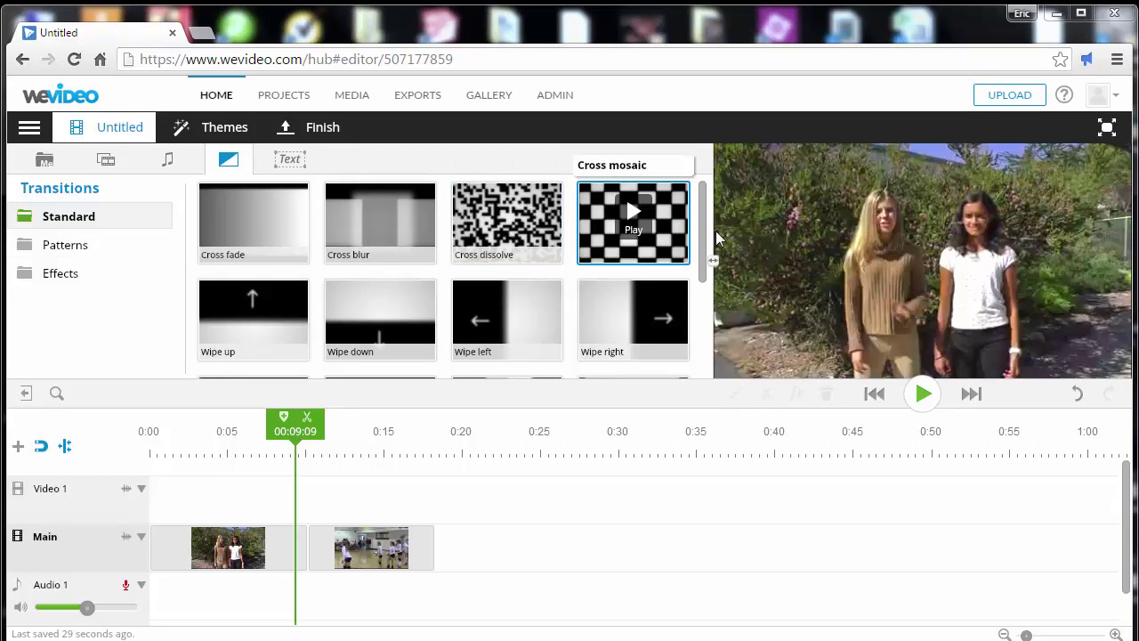
{"action": "left_click_drag", "start_coordinate": [701, 217], "coordinate": [699, 311]}
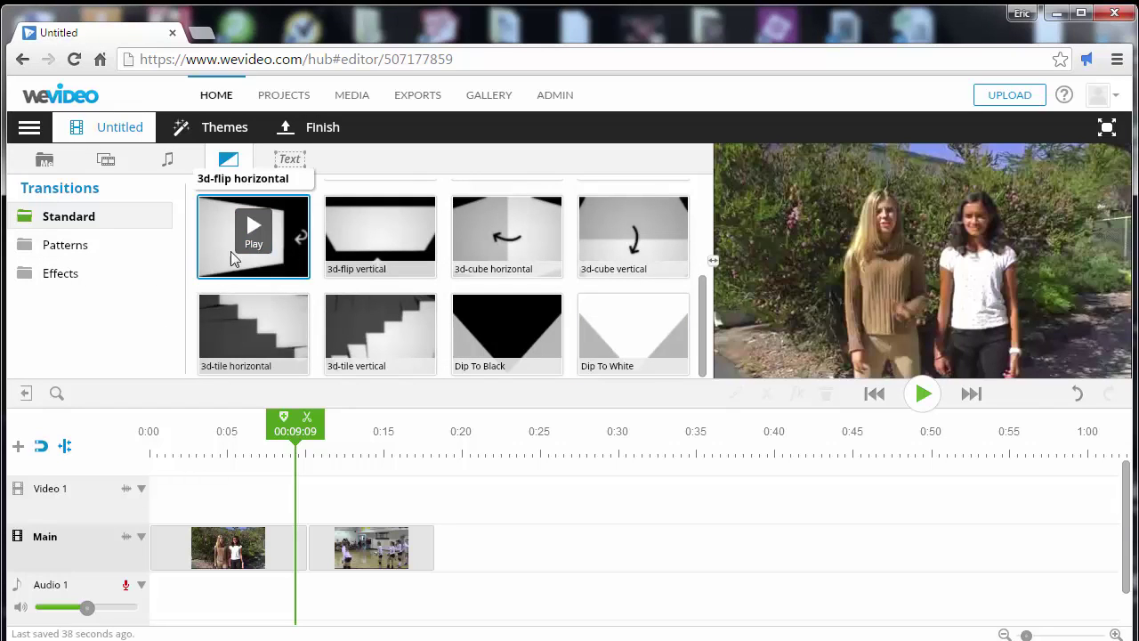
{"action": "left_click", "coordinate": [59, 250]}
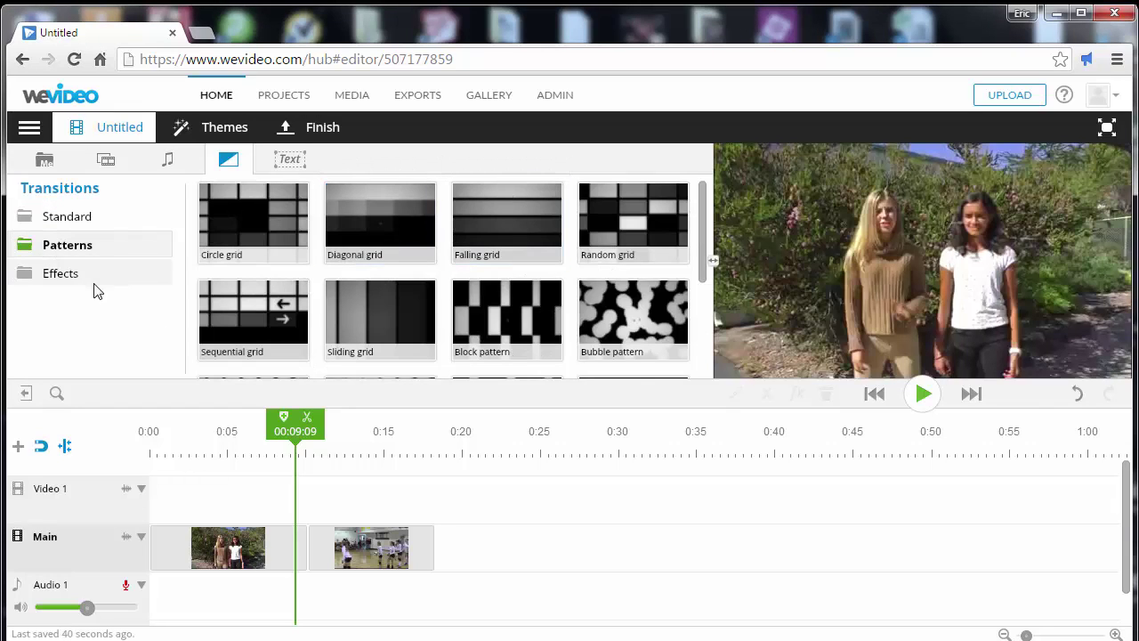
{"action": "left_click", "coordinate": [75, 279]}
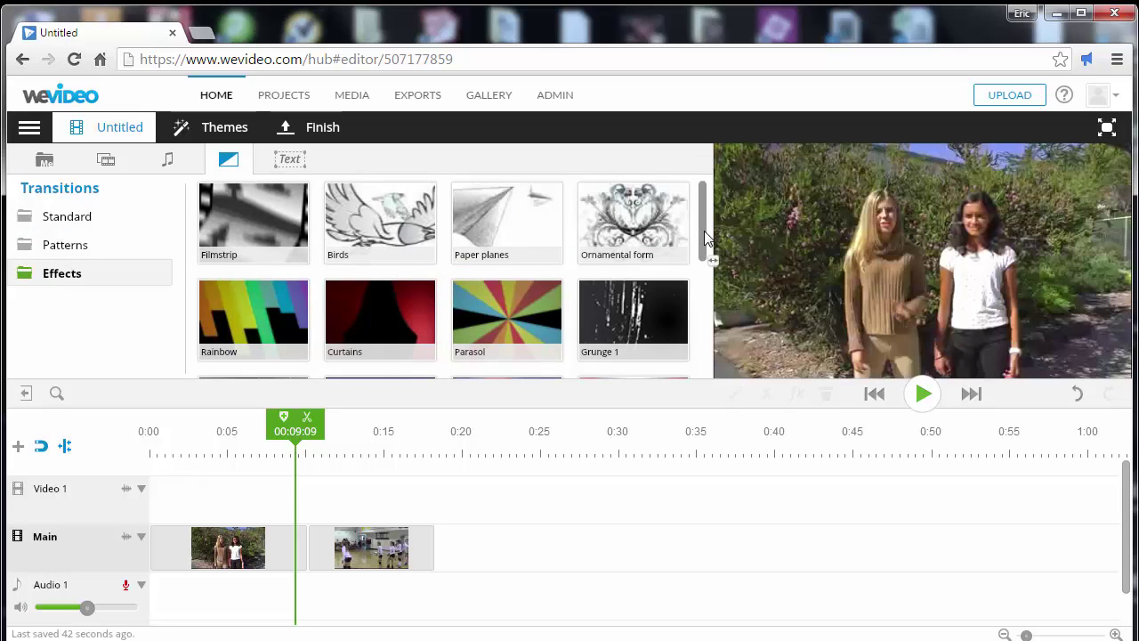
{"action": "left_click_drag", "start_coordinate": [704, 240], "coordinate": [681, 363]}
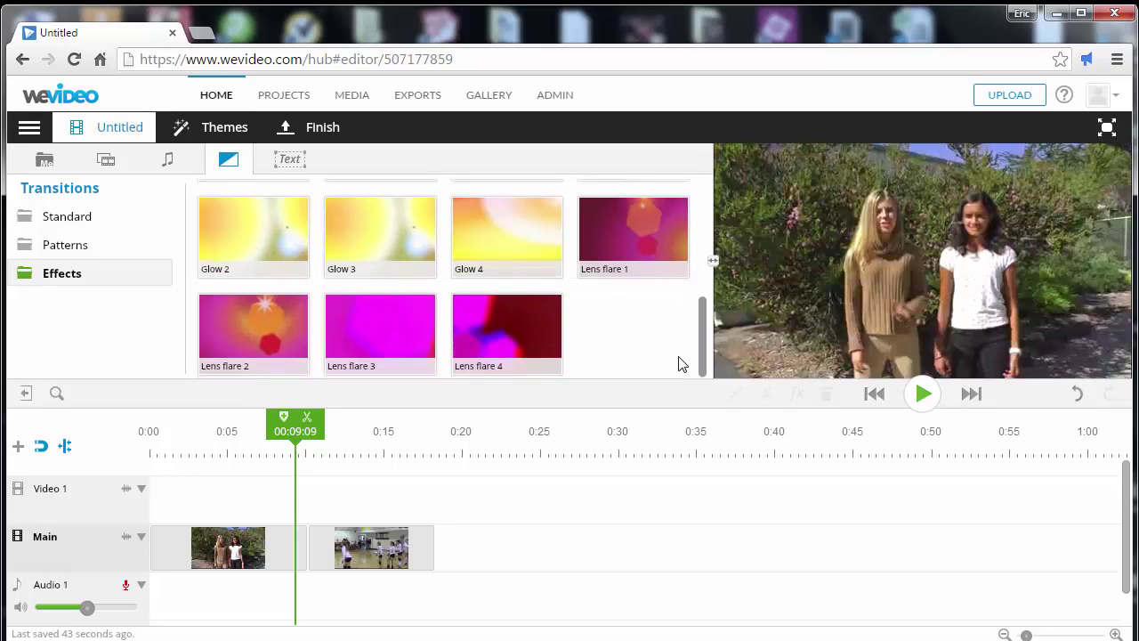
{"action": "scroll", "coordinate": [678, 359], "scroll_direction": "up", "scroll_amount": 5}
{"action": "scroll", "coordinate": [678, 303], "scroll_direction": "down", "scroll_amount": 3}
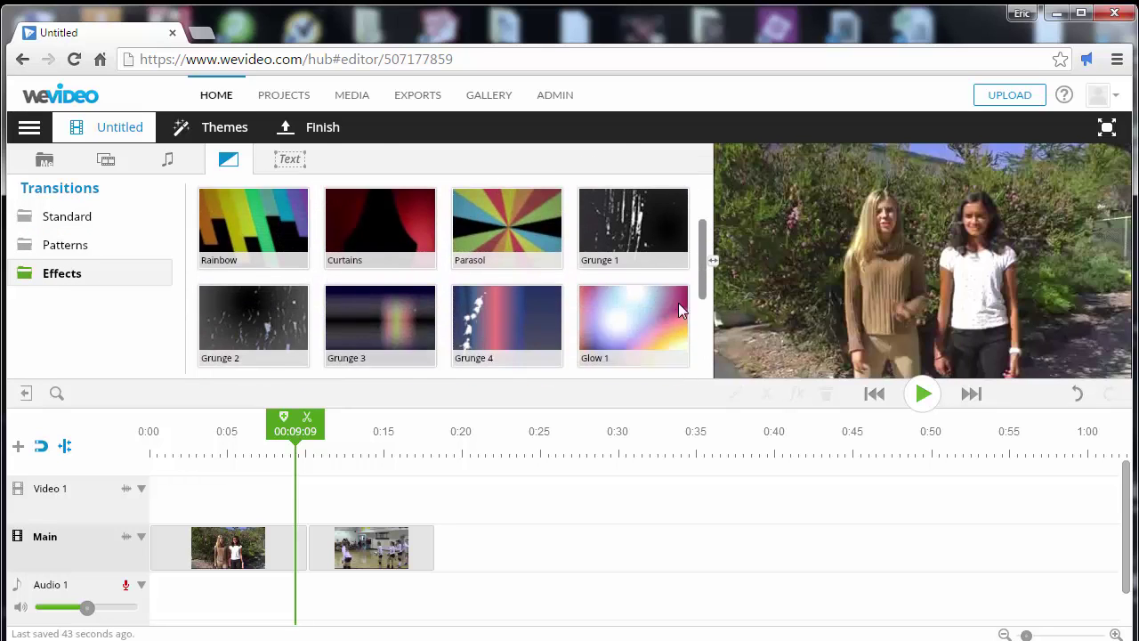
Step: Place the Glow 1 transition between the two clips on the Main track and preview it
{"action": "left_click_drag", "start_coordinate": [651, 259], "coordinate": [353, 555]}
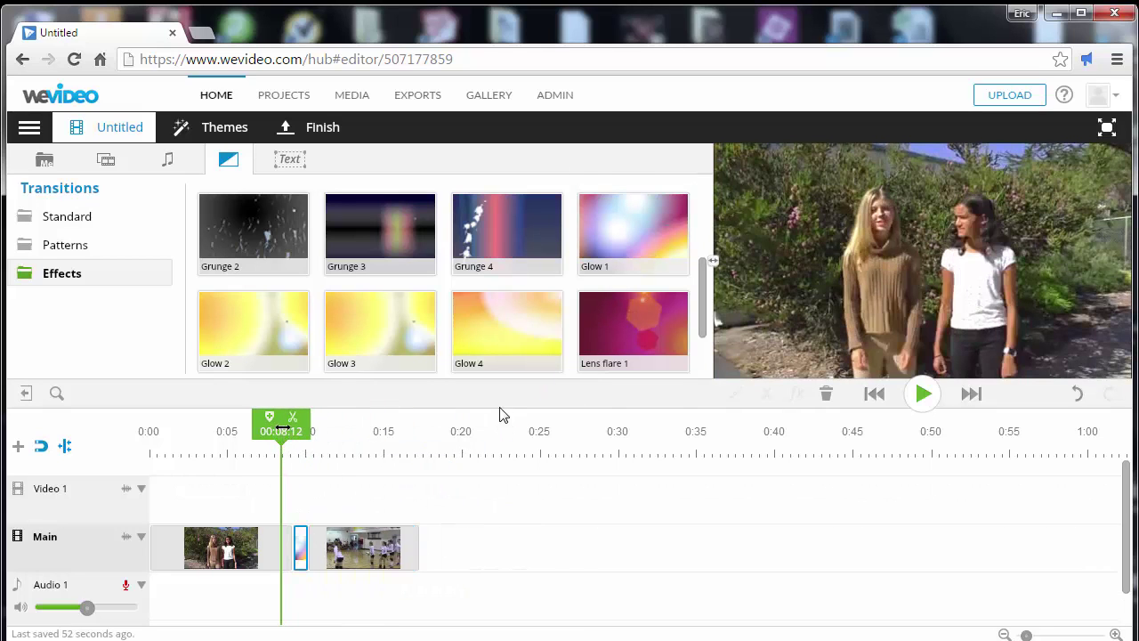
{"action": "left_click", "coordinate": [923, 394]}
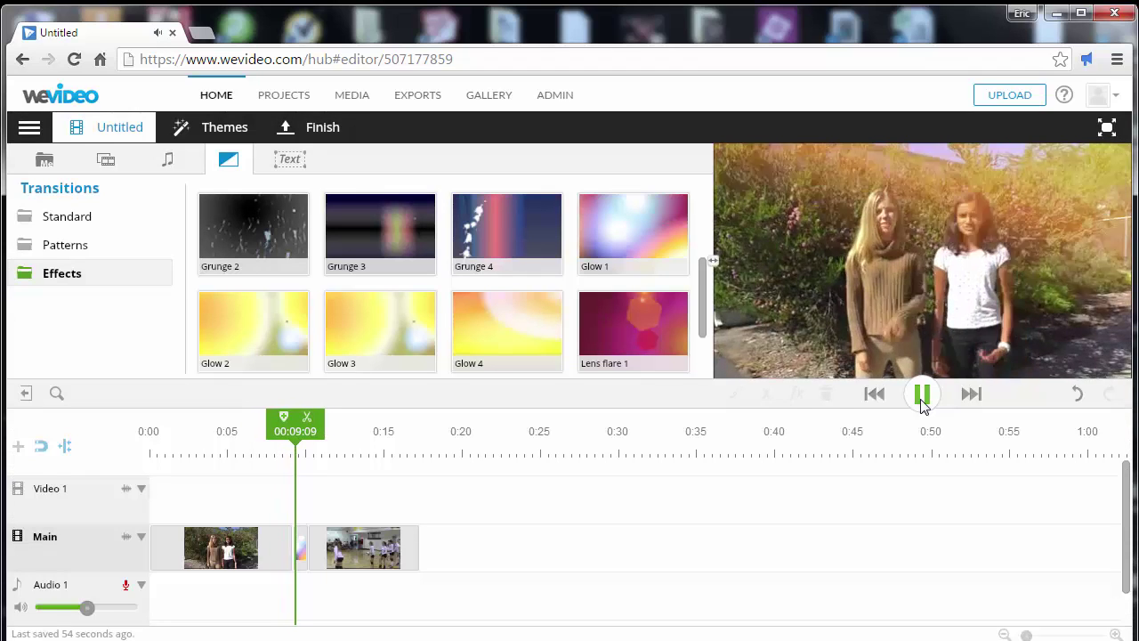
{"action": "left_click", "coordinate": [923, 394]}
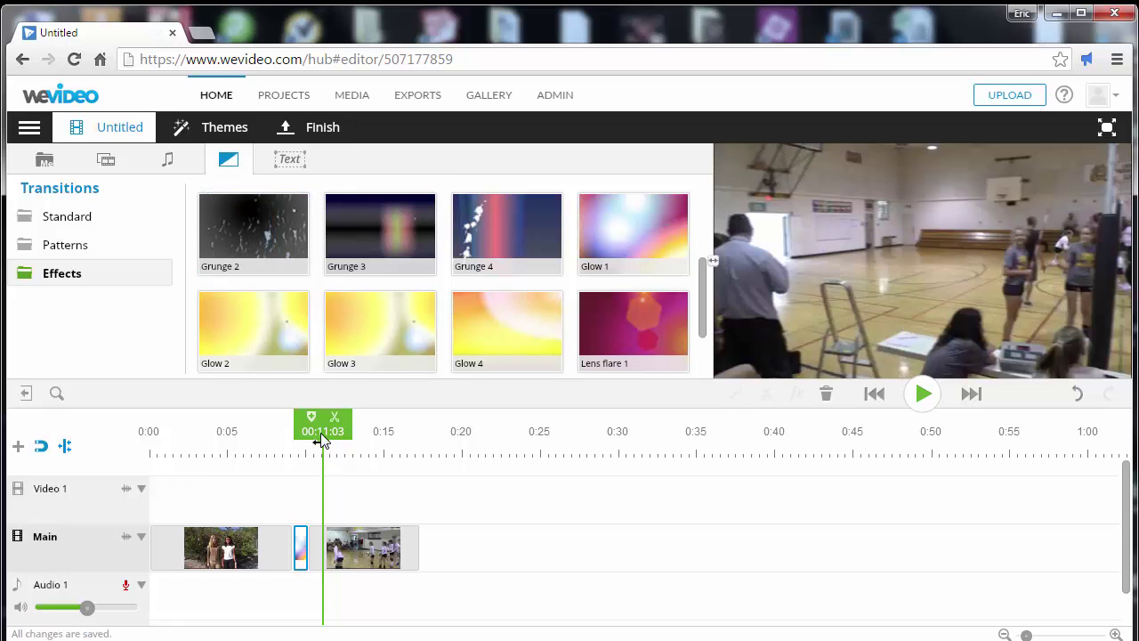
{"action": "mouse_move", "coordinate": [343, 434]}
{"action": "left_mouse_down"}
{"action": "mouse_move", "coordinate": [420, 437]}
{"action": "mouse_move", "coordinate": [357, 437]}
{"action": "left_mouse_up"}
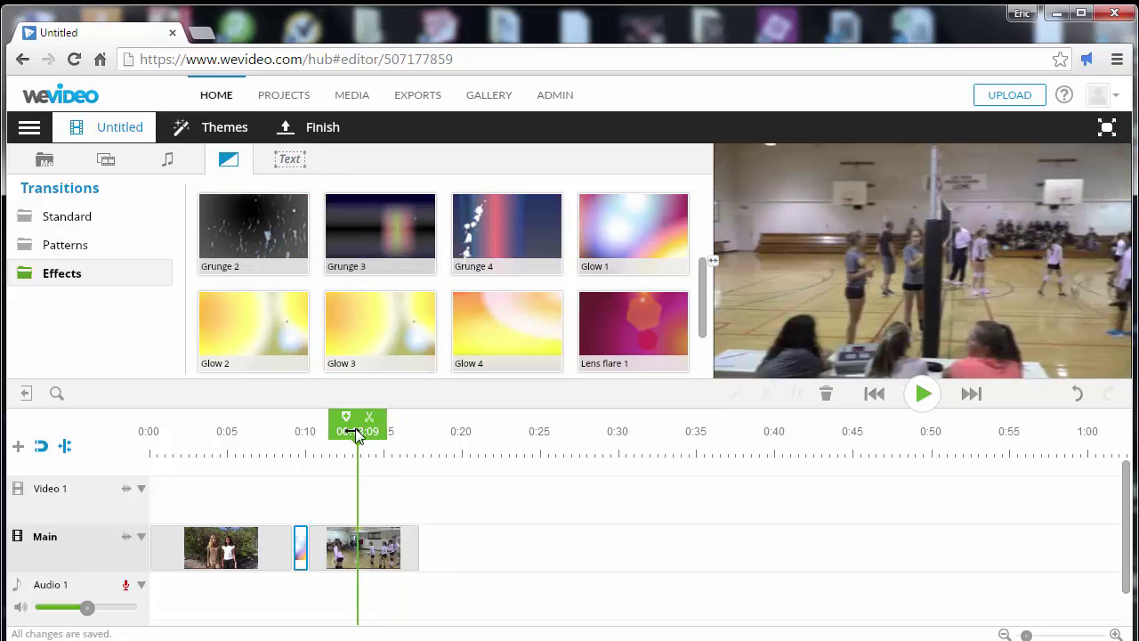
Step: Place a Lower Third title on Video 1 above the first clip, starting about 2 seconds in, and shorten it to end at 00:06:18
{"action": "left_click_drag", "start_coordinate": [356, 432], "coordinate": [193, 436]}
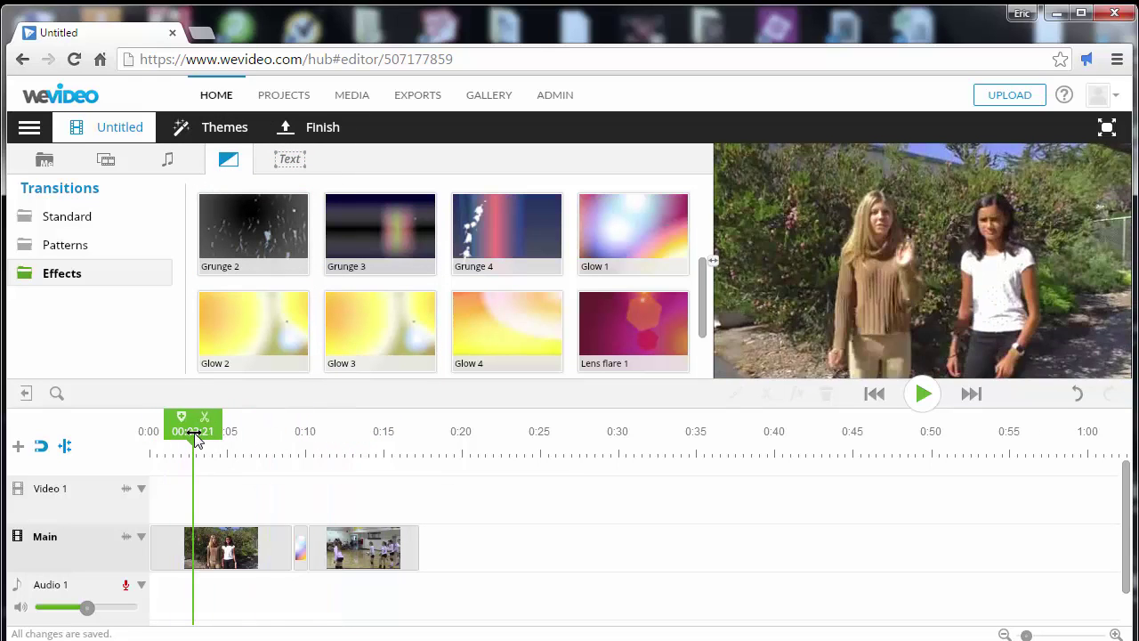
{"action": "left_click", "coordinate": [291, 161]}
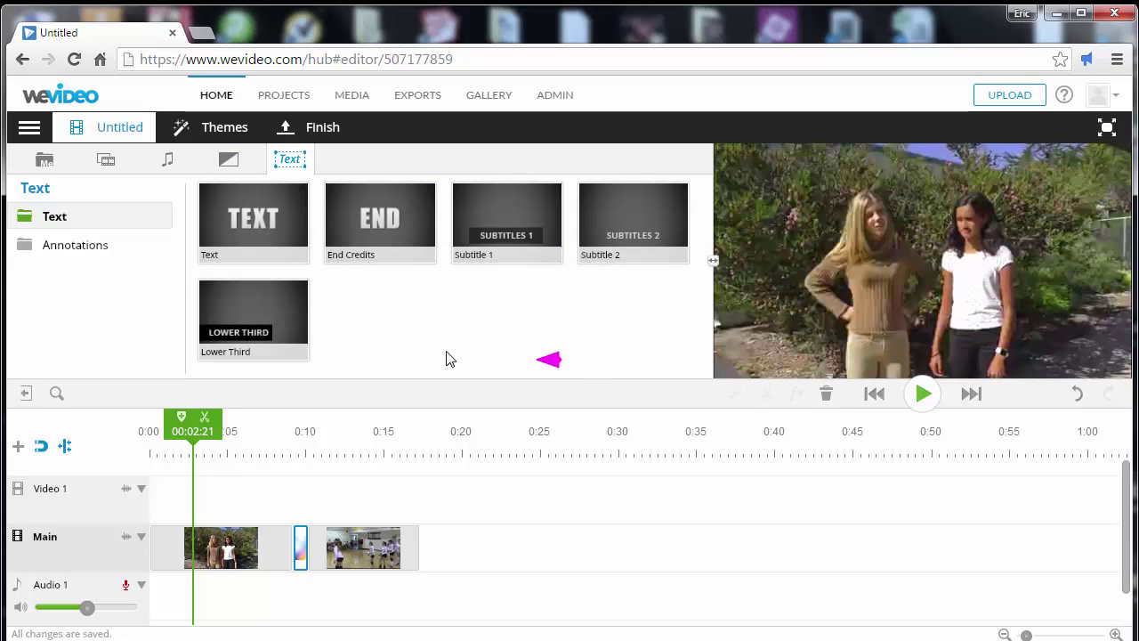
{"action": "left_click", "coordinate": [267, 330]}
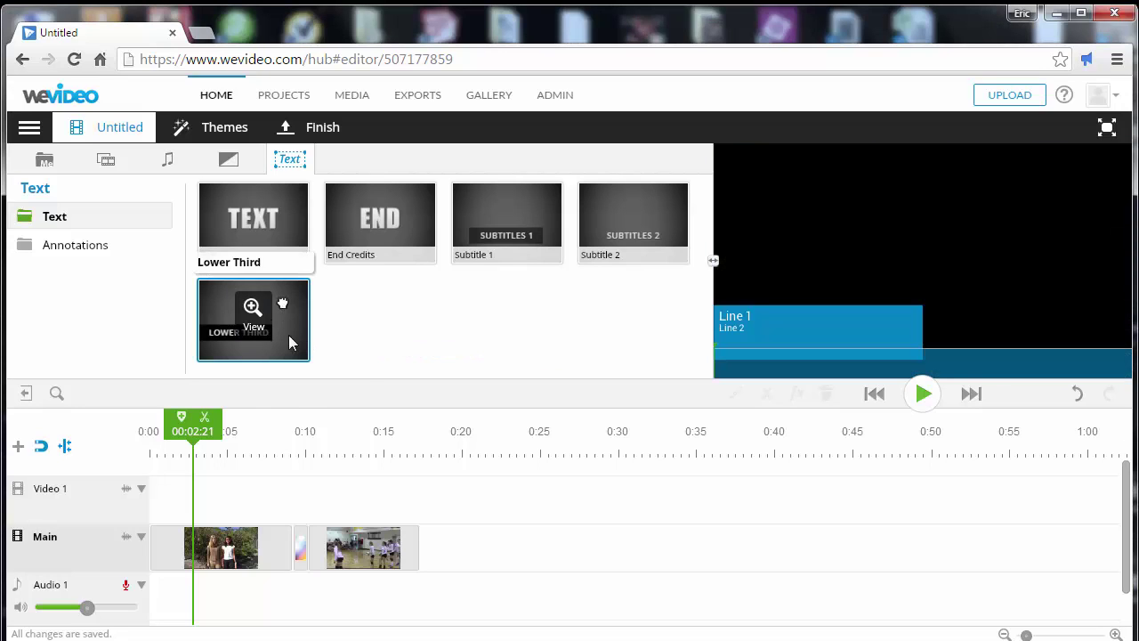
{"action": "mouse_move", "coordinate": [289, 335]}
{"action": "left_mouse_down"}
{"action": "mouse_move", "coordinate": [300, 507]}
{"action": "mouse_move", "coordinate": [230, 525]}
{"action": "left_mouse_up"}
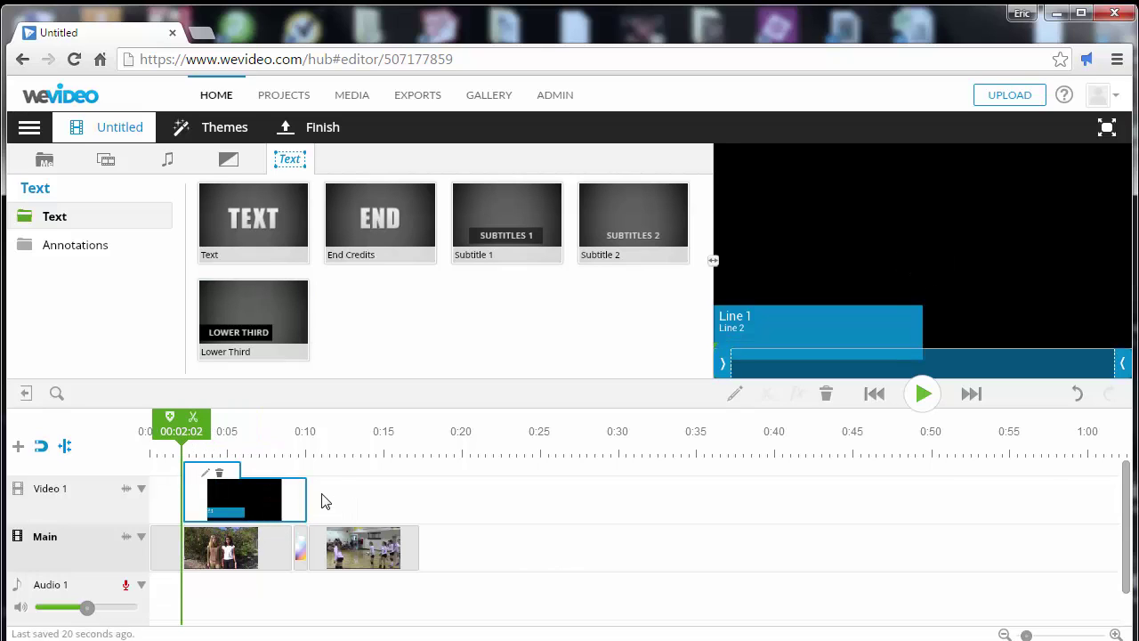
{"action": "left_click_drag", "start_coordinate": [303, 503], "coordinate": [254, 501]}
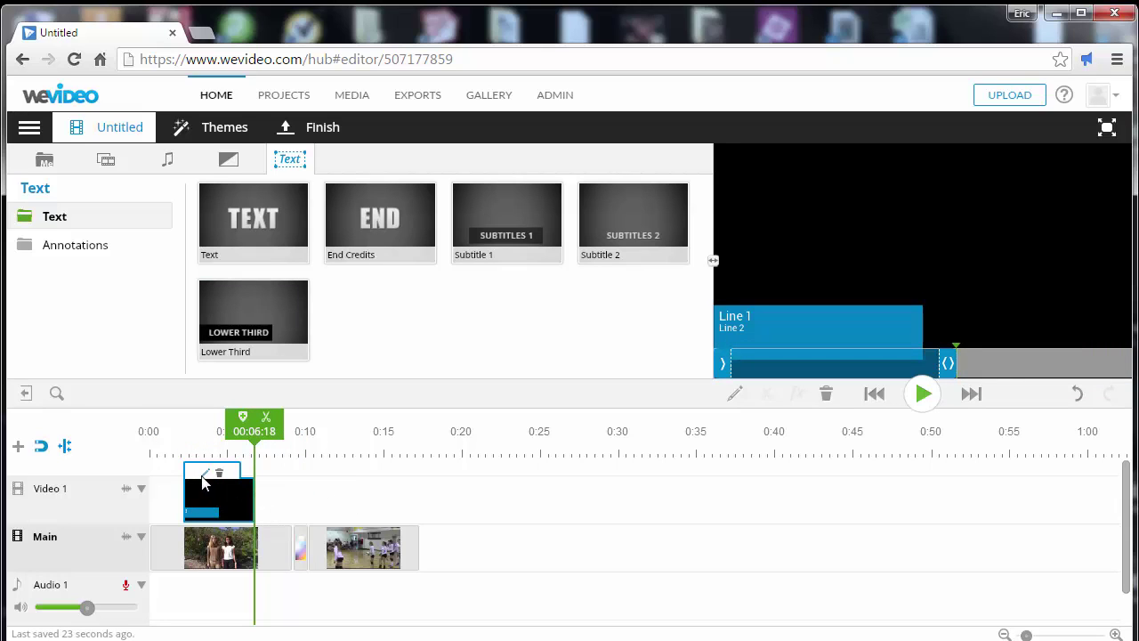
Step: Open the Lower Third title for editing and replace both placeholder lines with "Lion's Roar"
{"action": "double_click", "coordinate": [214, 503]}
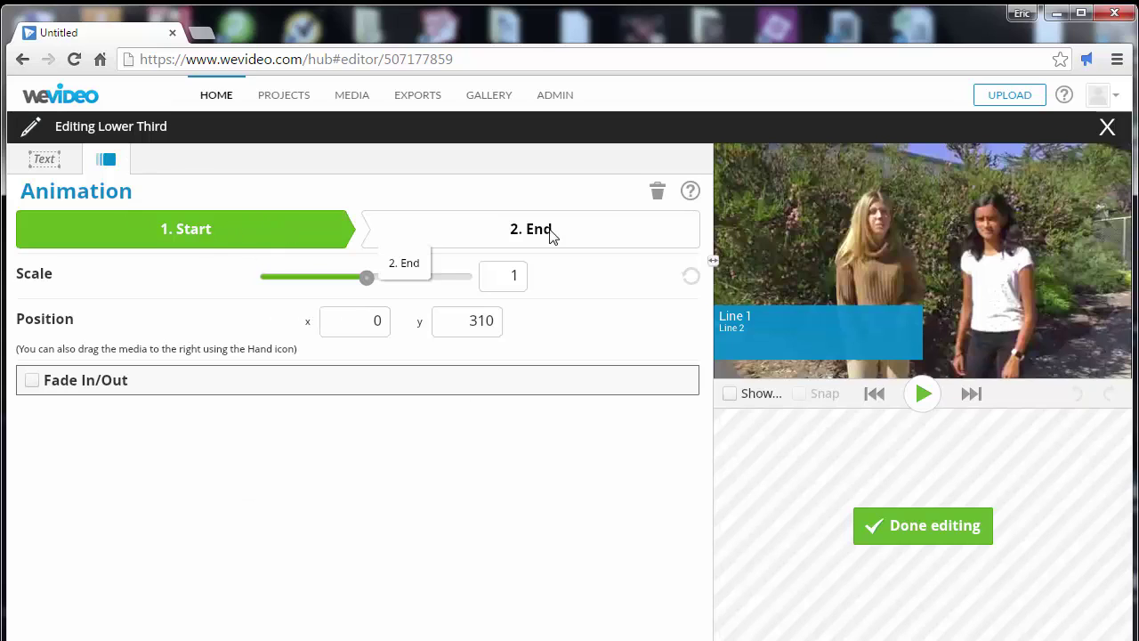
{"action": "left_click", "coordinate": [55, 163]}
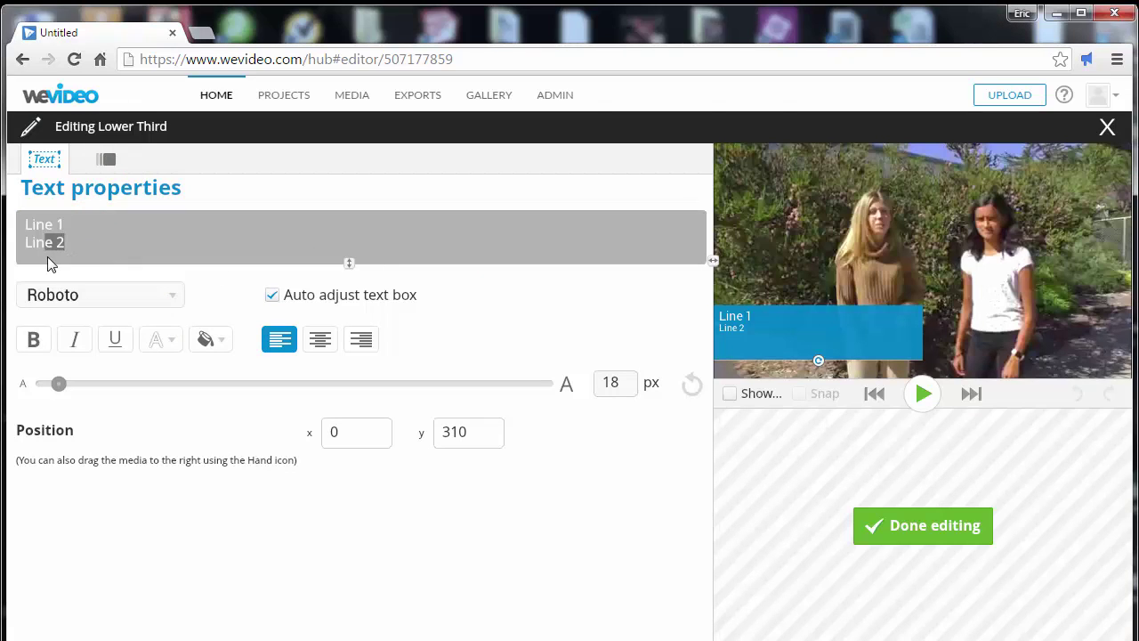
{"action": "left_click_drag", "start_coordinate": [46, 258], "coordinate": [8, 230]}
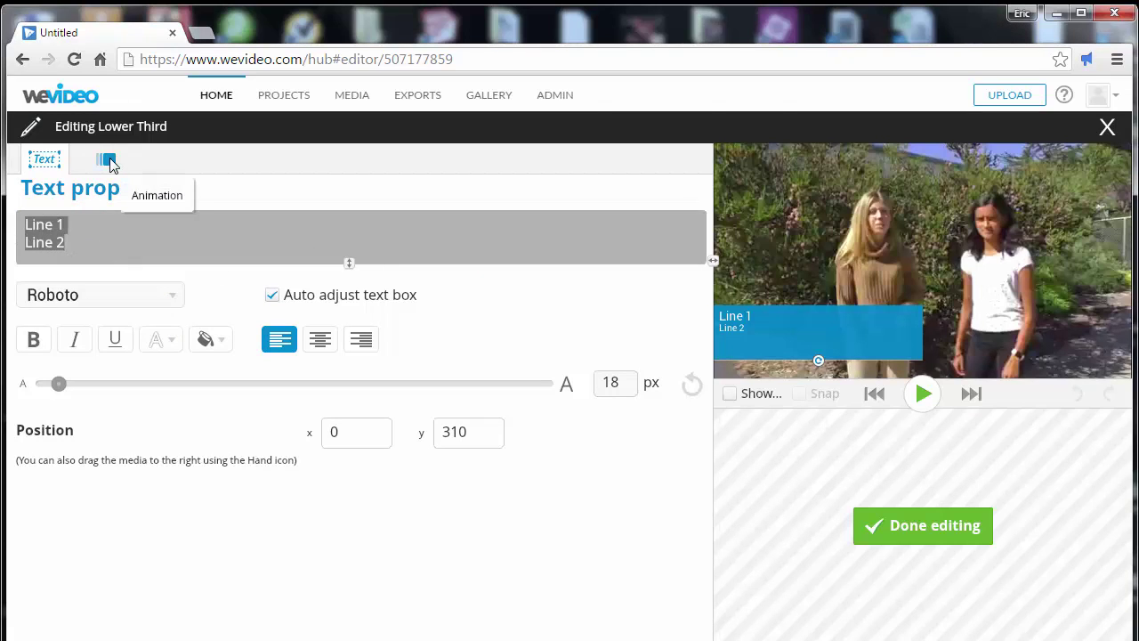
{"action": "type", "text": "A"}
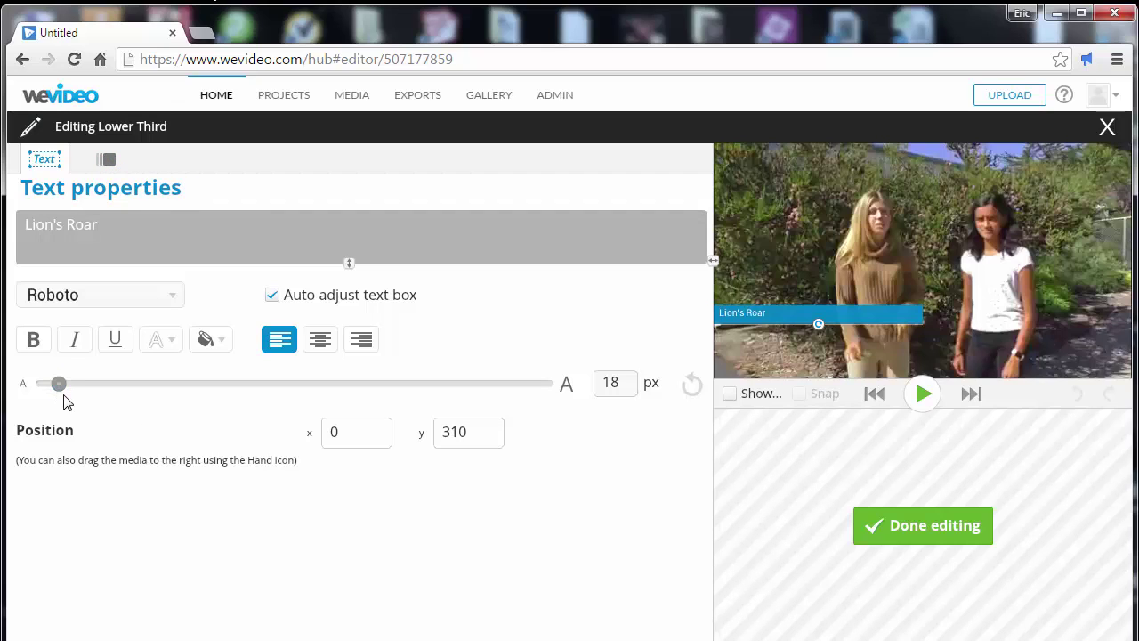
Step: Format the title text as bold in the Yardsale font at 80 px
{"action": "left_click_drag", "start_coordinate": [58, 383], "coordinate": [173, 392]}
{"action": "left_click", "coordinate": [74, 339]}
{"action": "left_click", "coordinate": [36, 339]}
{"action": "left_click", "coordinate": [115, 299]}
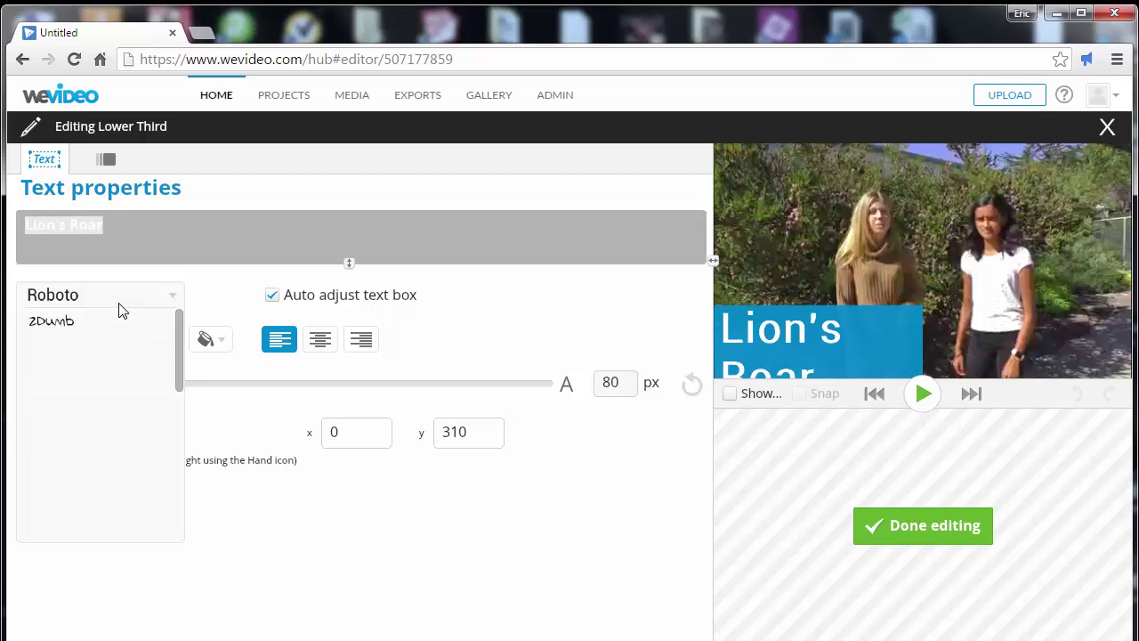
{"action": "left_click", "coordinate": [102, 529]}
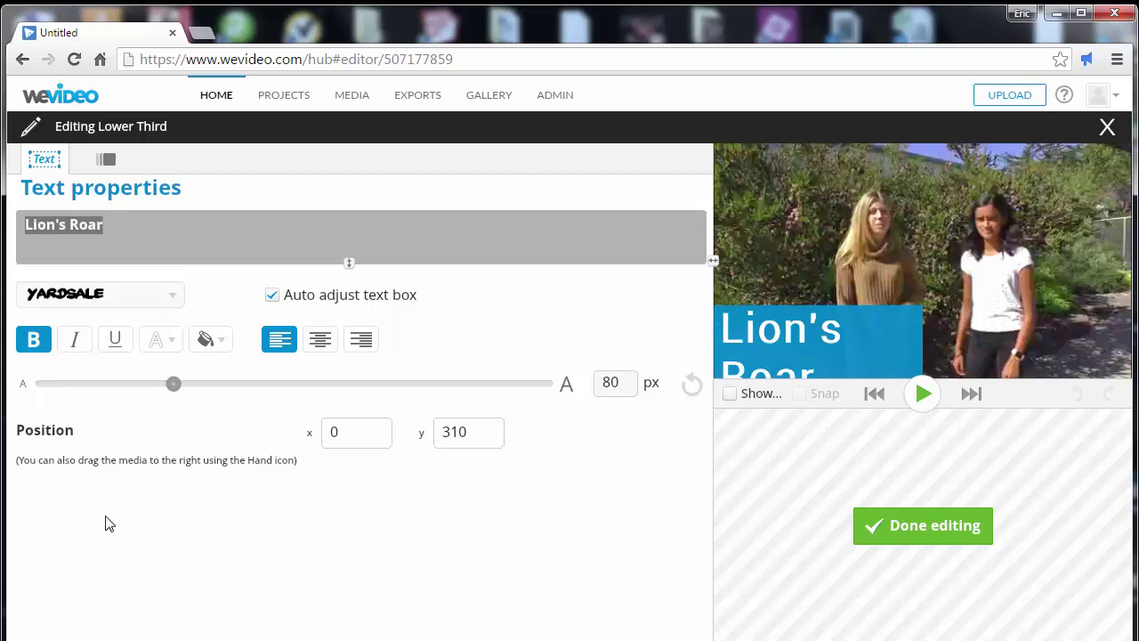
Step: Give the title a bright yellow background and black text
{"action": "left_click", "coordinate": [210, 340]}
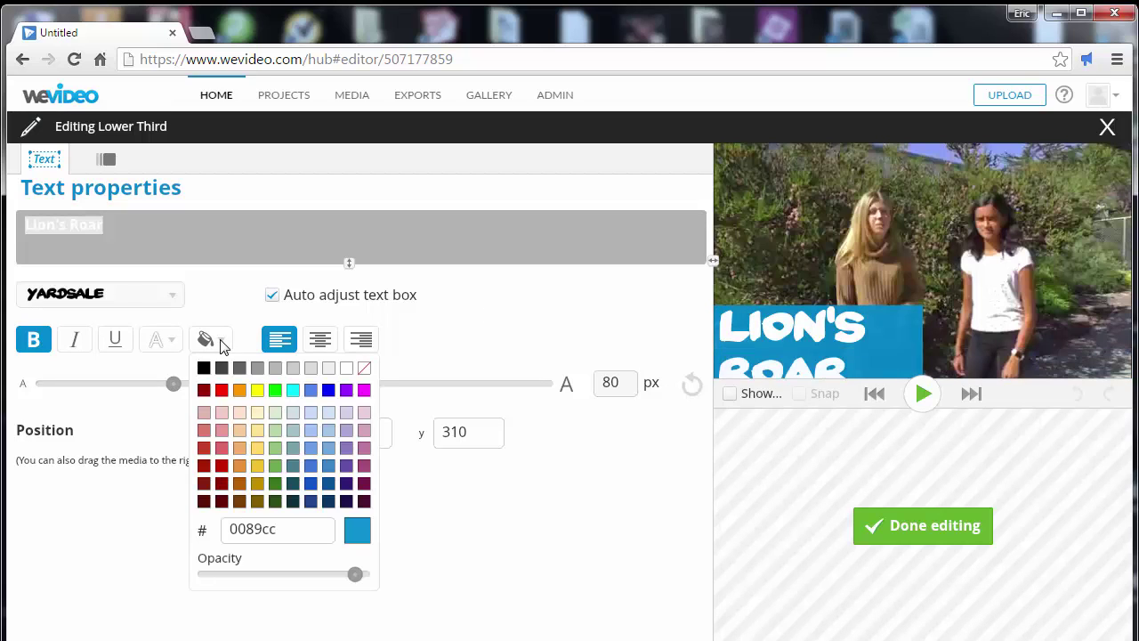
{"action": "left_click", "coordinate": [256, 393]}
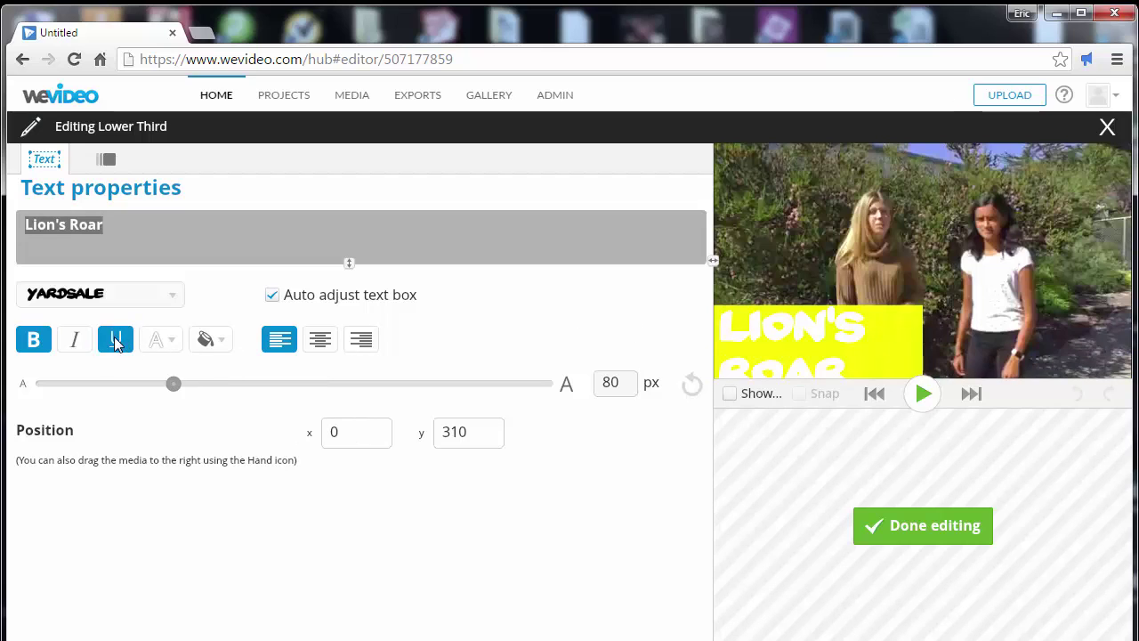
{"action": "left_click", "coordinate": [174, 346]}
{"action": "left_click", "coordinate": [154, 370]}
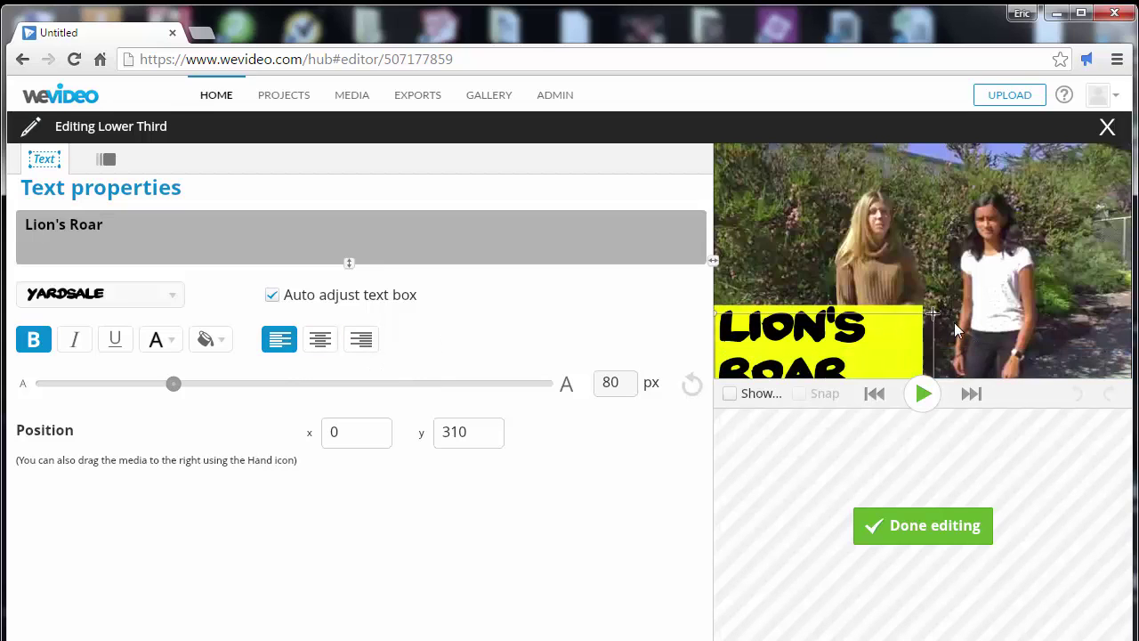
Step: Move and resize the title box to about x 61, y 208 and set its font size to 68 px
{"action": "left_click_drag", "start_coordinate": [1026, 330], "coordinate": [915, 250]}
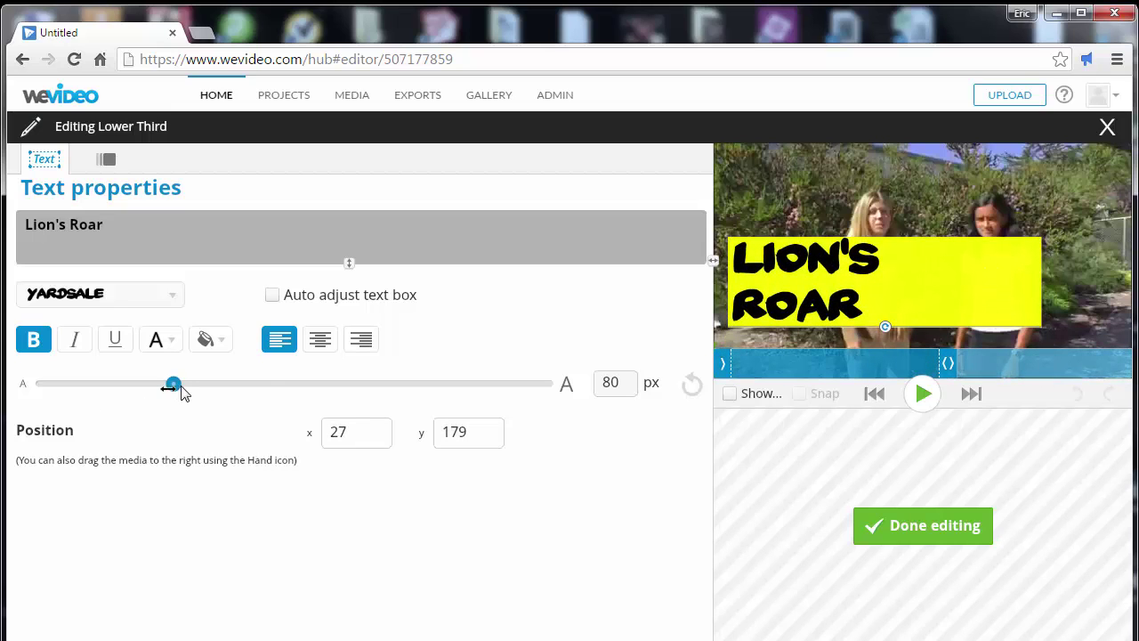
{"action": "left_click_drag", "start_coordinate": [165, 392], "coordinate": [154, 391]}
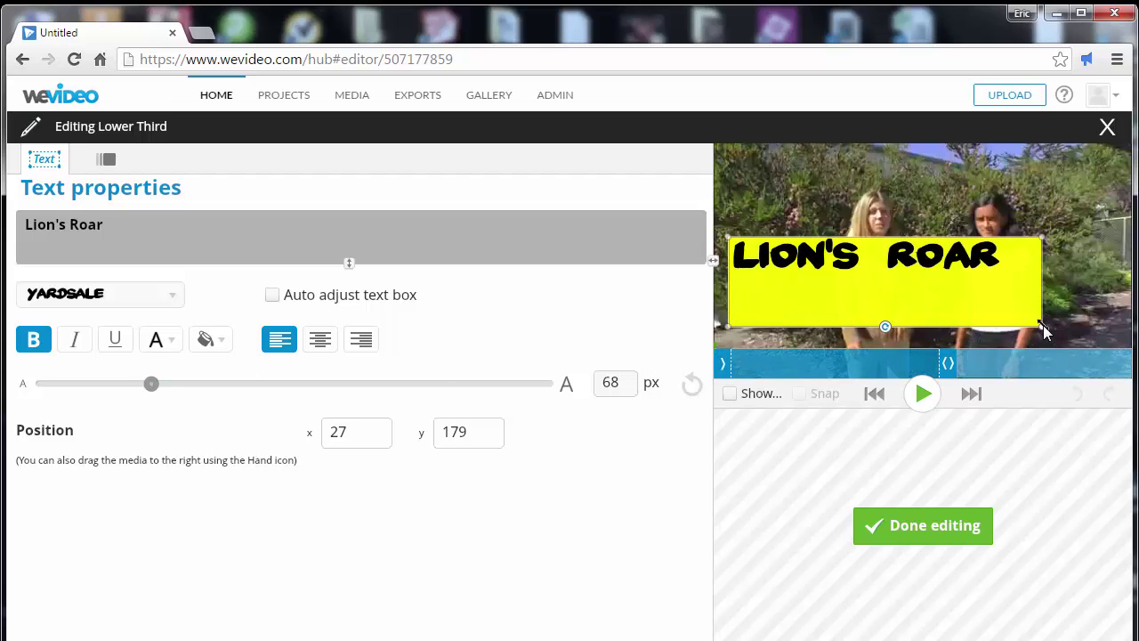
{"action": "mouse_move", "coordinate": [1043, 325]}
{"action": "left_mouse_down"}
{"action": "mouse_move", "coordinate": [967, 279]}
{"action": "mouse_move", "coordinate": [1043, 328]}
{"action": "mouse_move", "coordinate": [1045, 314]}
{"action": "left_mouse_up"}
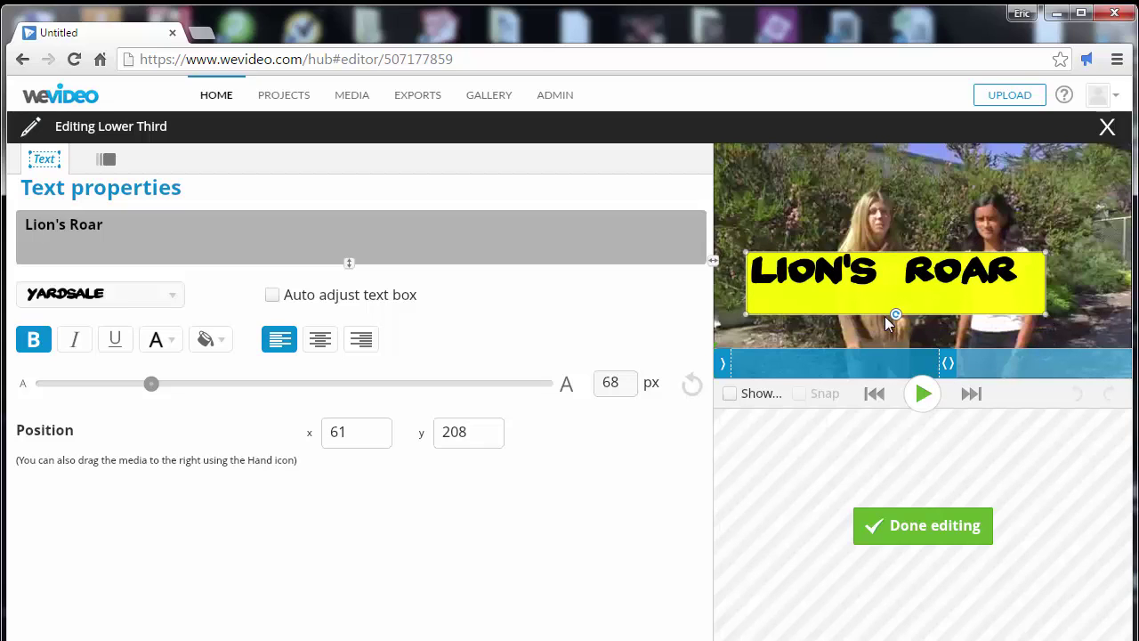
Step: Tilt the title box so the text slopes upward to the right, and reduce its height to fit the text
{"action": "mouse_move", "coordinate": [895, 315]}
{"action": "left_mouse_down"}
{"action": "mouse_move", "coordinate": [908, 317]}
{"action": "mouse_move", "coordinate": [897, 322]}
{"action": "mouse_move", "coordinate": [874, 269]}
{"action": "mouse_move", "coordinate": [872, 174]}
{"action": "mouse_move", "coordinate": [914, 310]}
{"action": "left_mouse_up"}
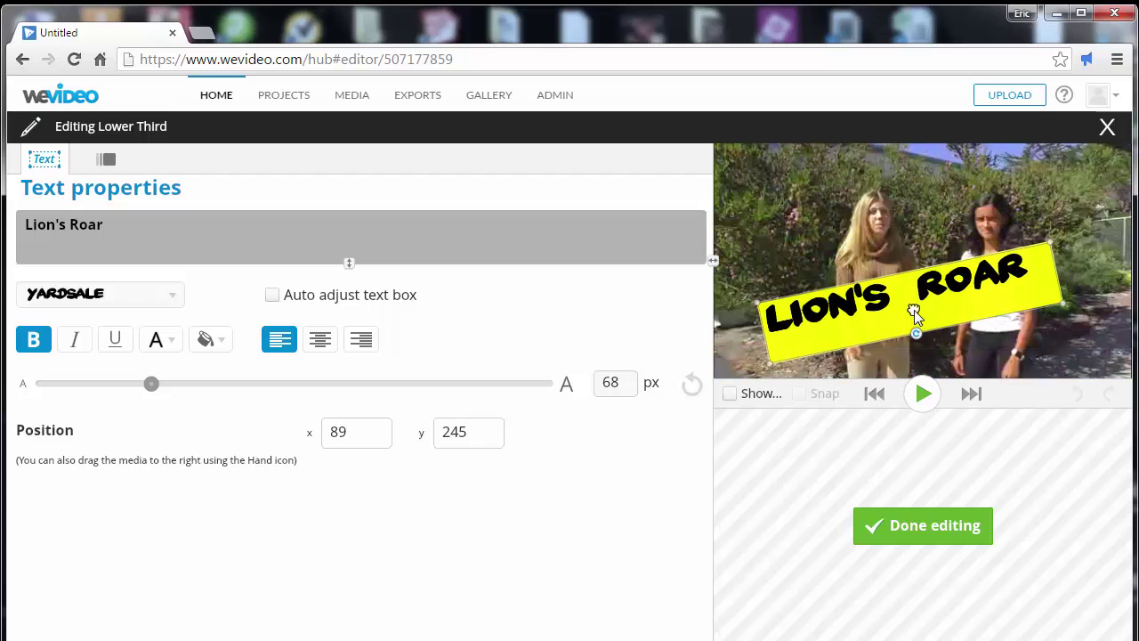
{"action": "mouse_move", "coordinate": [1065, 309]}
{"action": "left_mouse_down"}
{"action": "mouse_move", "coordinate": [1050, 288]}
{"action": "mouse_move", "coordinate": [1050, 299]}
{"action": "left_mouse_up"}
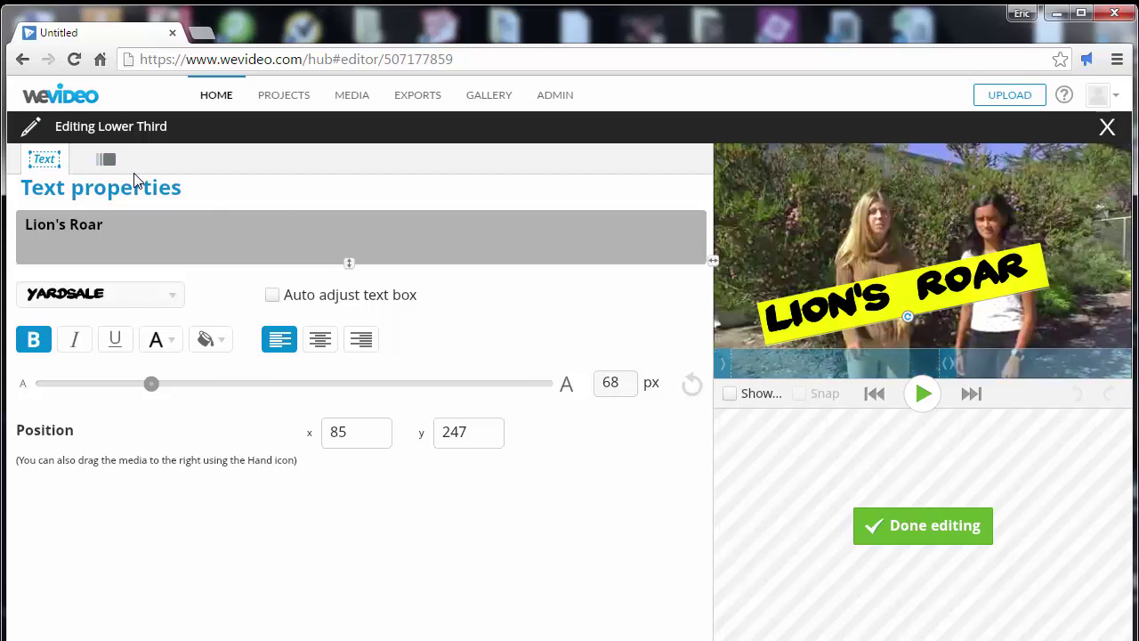
Step: Set the title's animation start position outside the lower right of the frame, at about x 635, y 785
{"action": "left_click", "coordinate": [111, 165]}
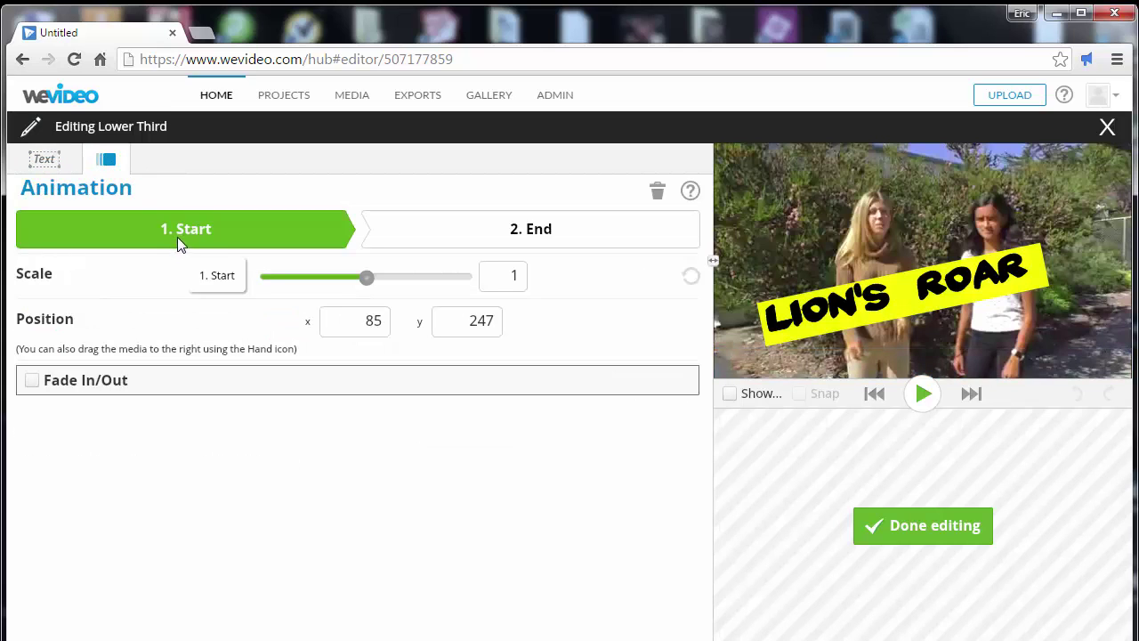
{"action": "left_click_drag", "start_coordinate": [988, 340], "coordinate": [1074, 435]}
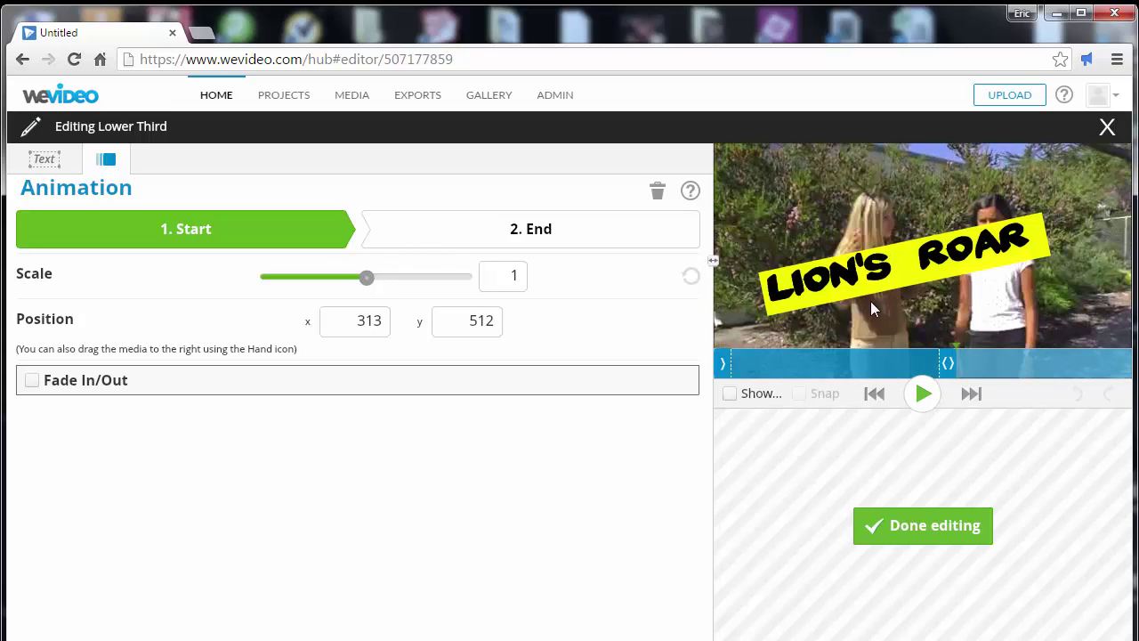
{"action": "left_click_drag", "start_coordinate": [929, 278], "coordinate": [1046, 366]}
{"action": "left_click_drag", "start_coordinate": [910, 278], "coordinate": [945, 322]}
{"action": "left_click", "coordinate": [235, 231]}
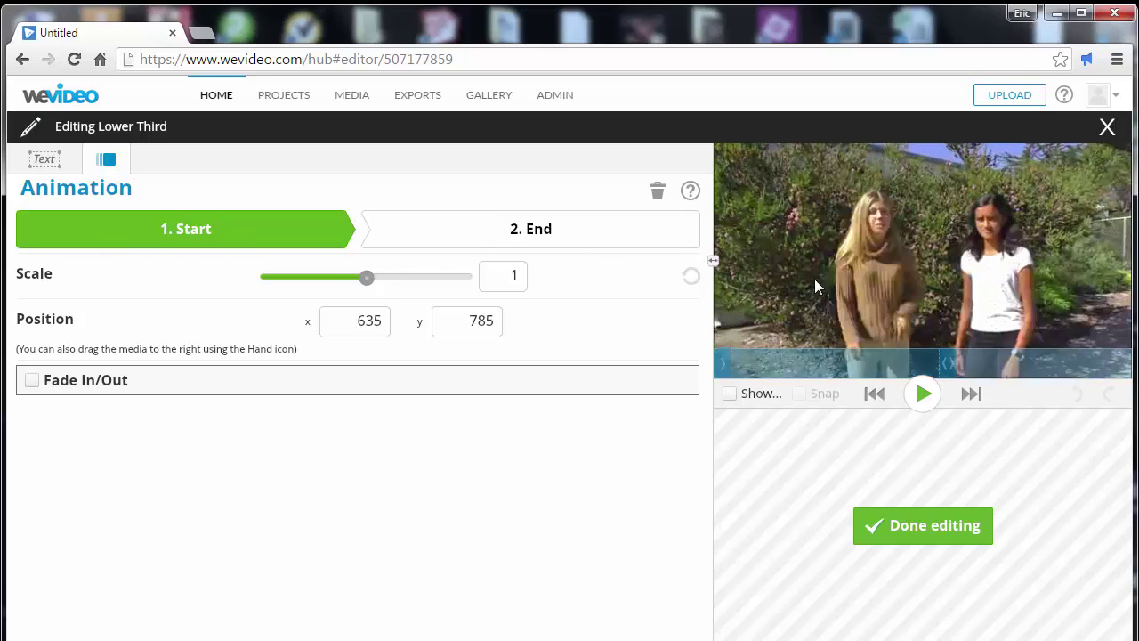
Step: Turn on Fade In/Out in the title's start animation settings
{"action": "left_click", "coordinate": [45, 161]}
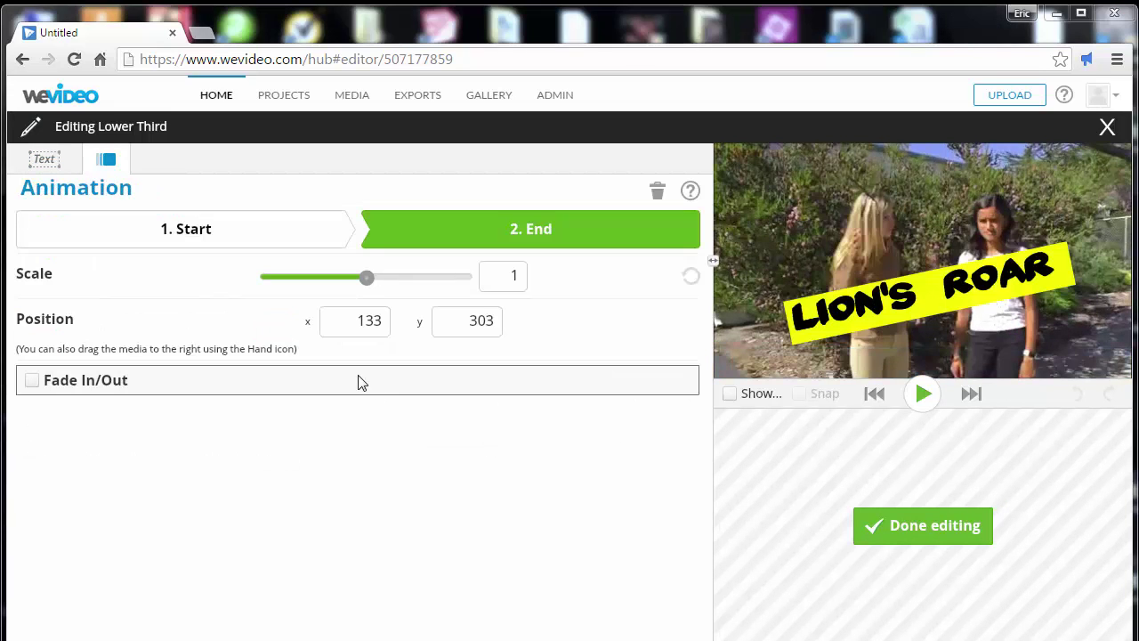
{"action": "left_click", "coordinate": [196, 239]}
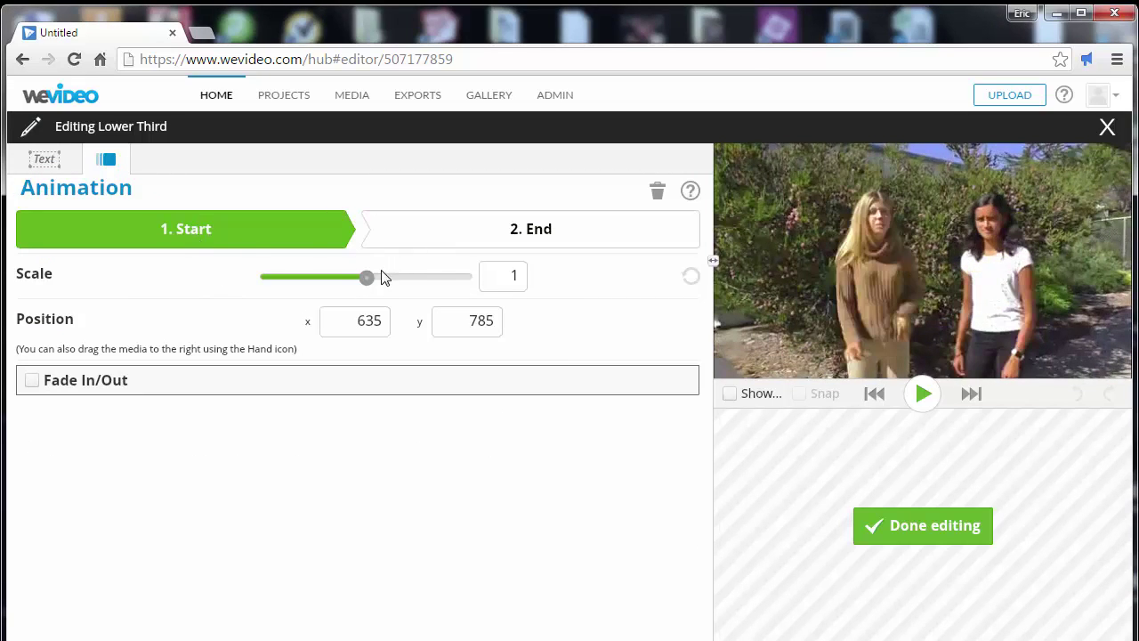
{"action": "left_click", "coordinate": [31, 380]}
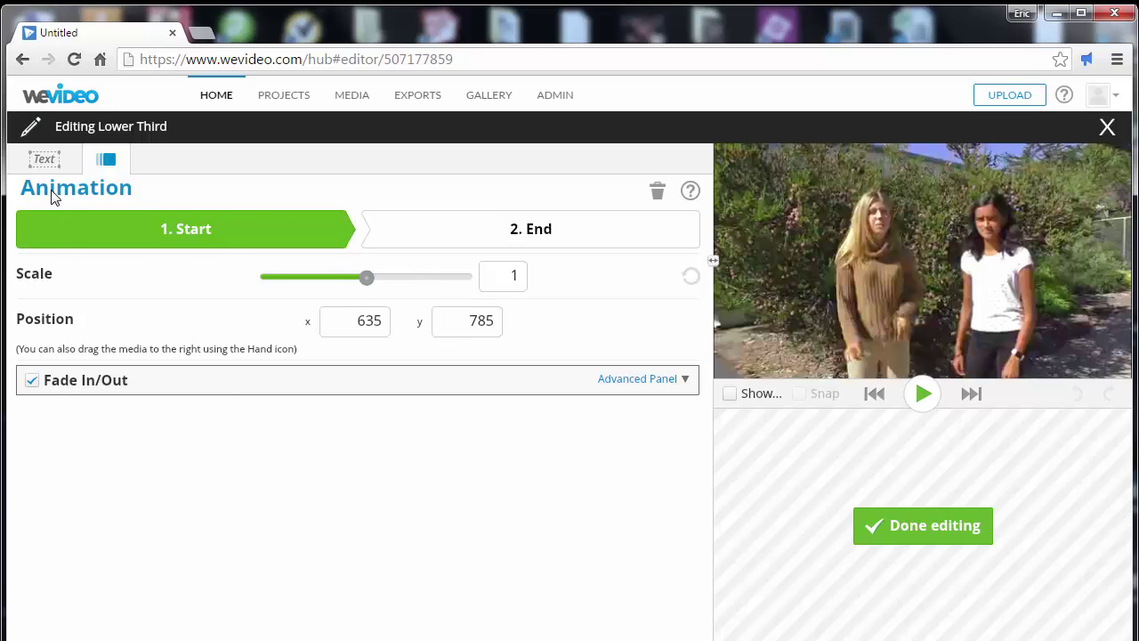
Step: Play back the title animation as a preview and finish editing the Lower Third
{"action": "left_click", "coordinate": [49, 162]}
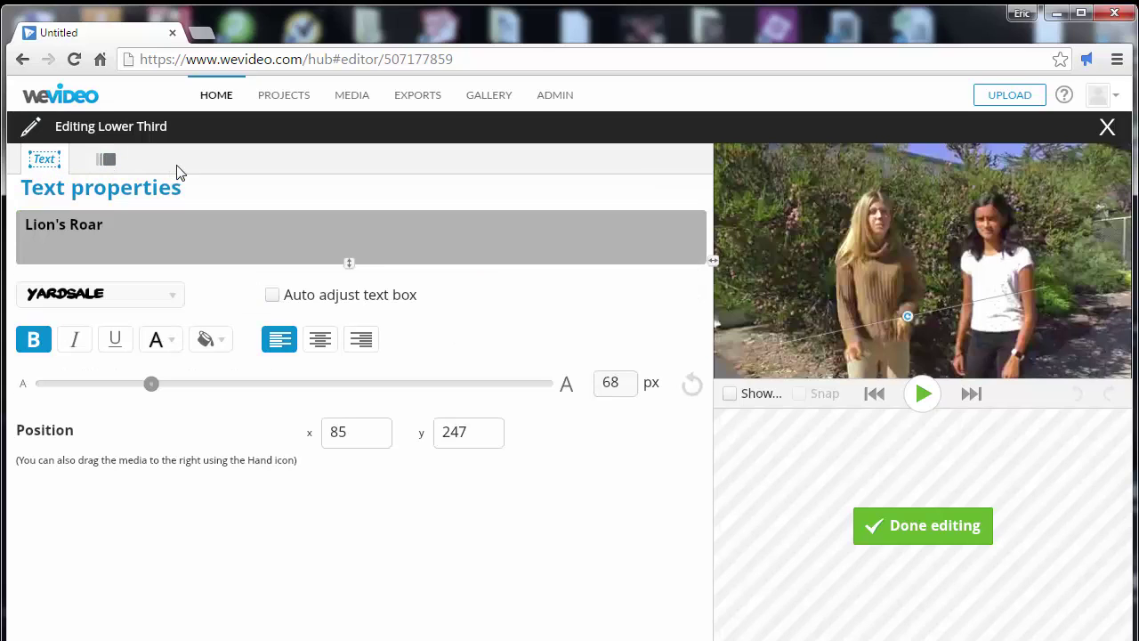
{"action": "left_click", "coordinate": [931, 397]}
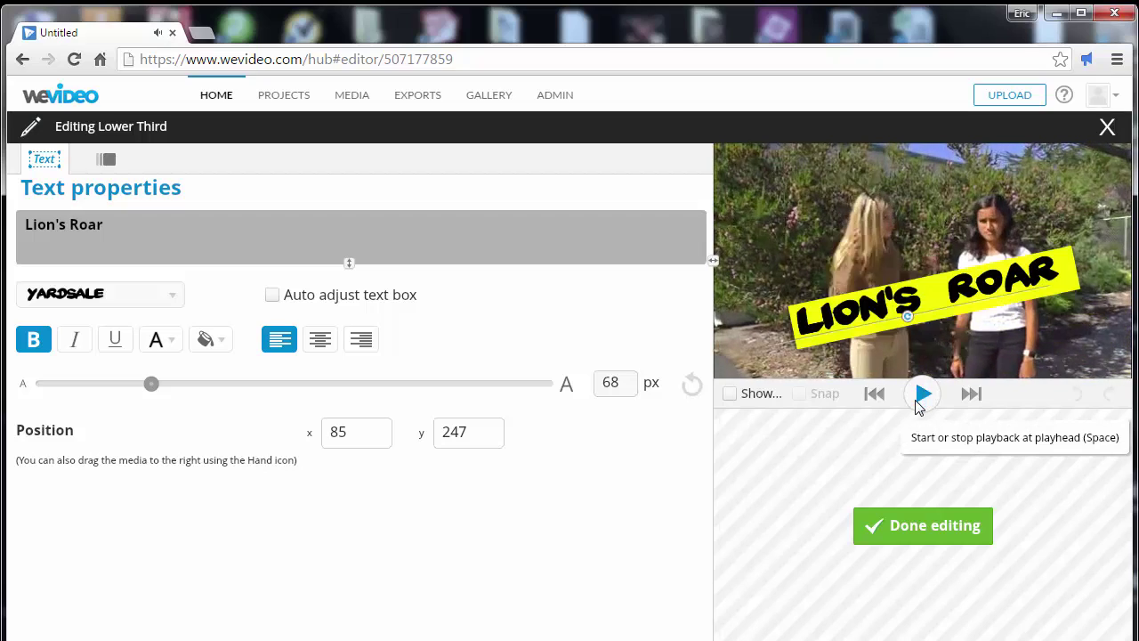
{"action": "left_click", "coordinate": [920, 397]}
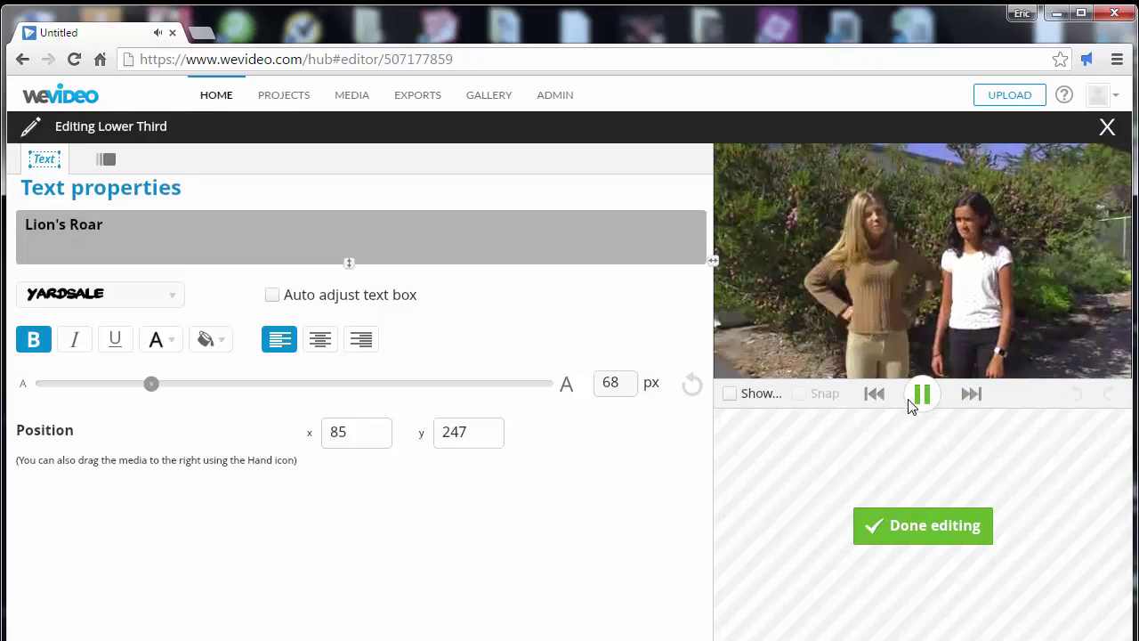
{"action": "left_click", "coordinate": [921, 401]}
{"action": "left_click", "coordinate": [920, 528]}
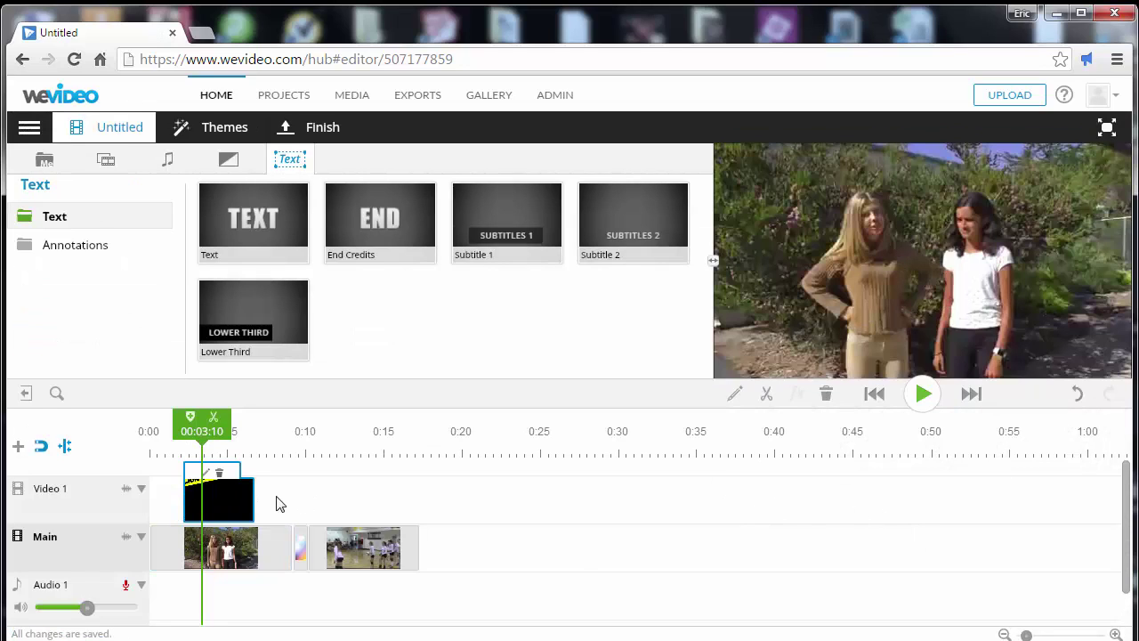
Step: Extend the Lower Third clip to about 00:08:22 and move the playhead to the end of the last clip at 00:17:07
{"action": "left_click_drag", "start_coordinate": [254, 506], "coordinate": [285, 509]}
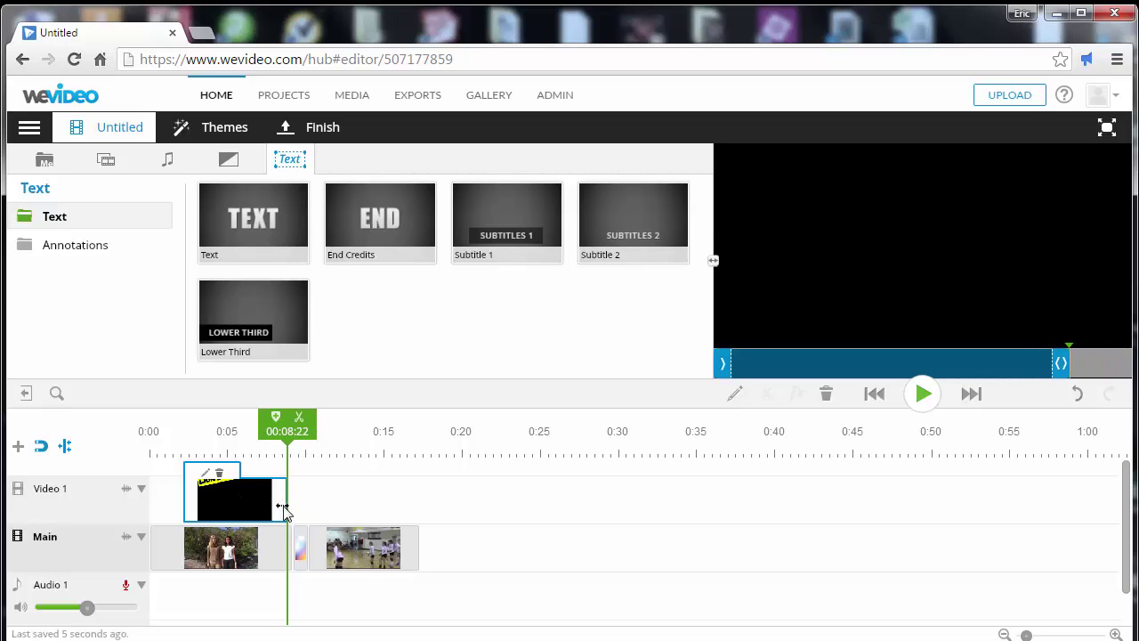
{"action": "left_click_drag", "start_coordinate": [280, 432], "coordinate": [381, 462]}
{"action": "left_click", "coordinate": [236, 499]}
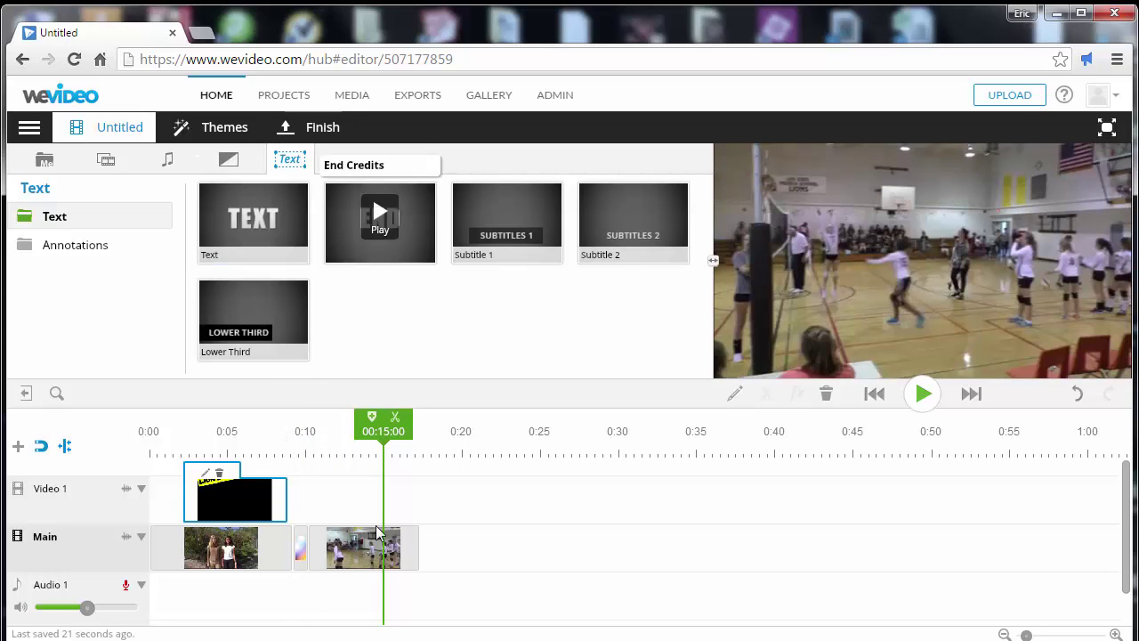
{"action": "left_click_drag", "start_coordinate": [381, 445], "coordinate": [423, 436]}
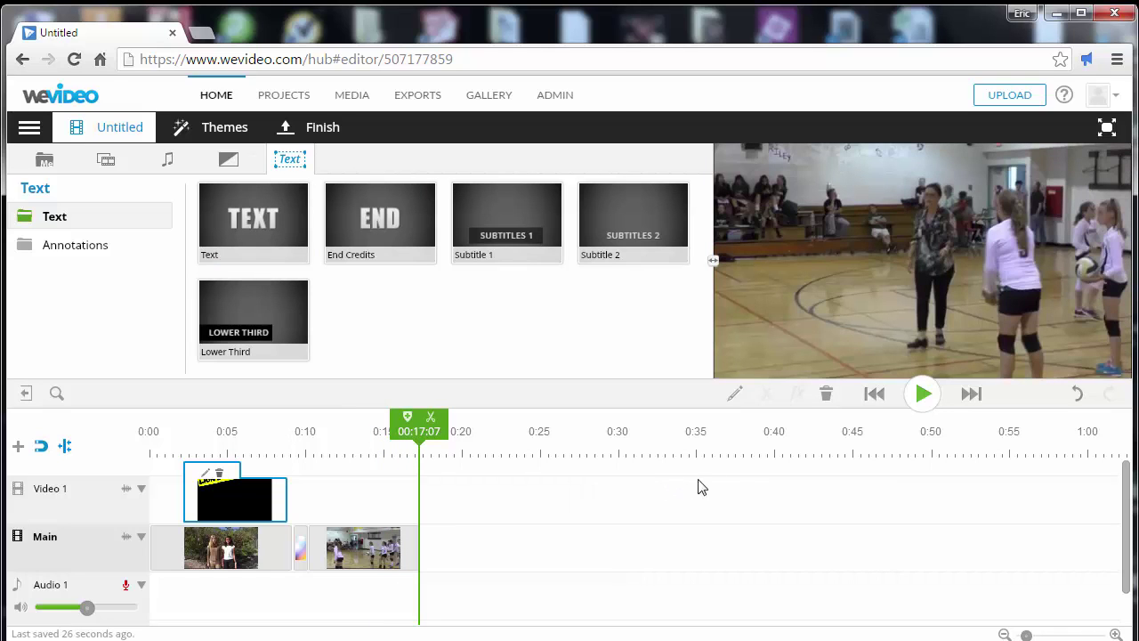
Step: Examine the available media, graphics, audio and transitions libraries
{"action": "left_click_drag", "start_coordinate": [734, 469], "coordinate": [490, 546]}
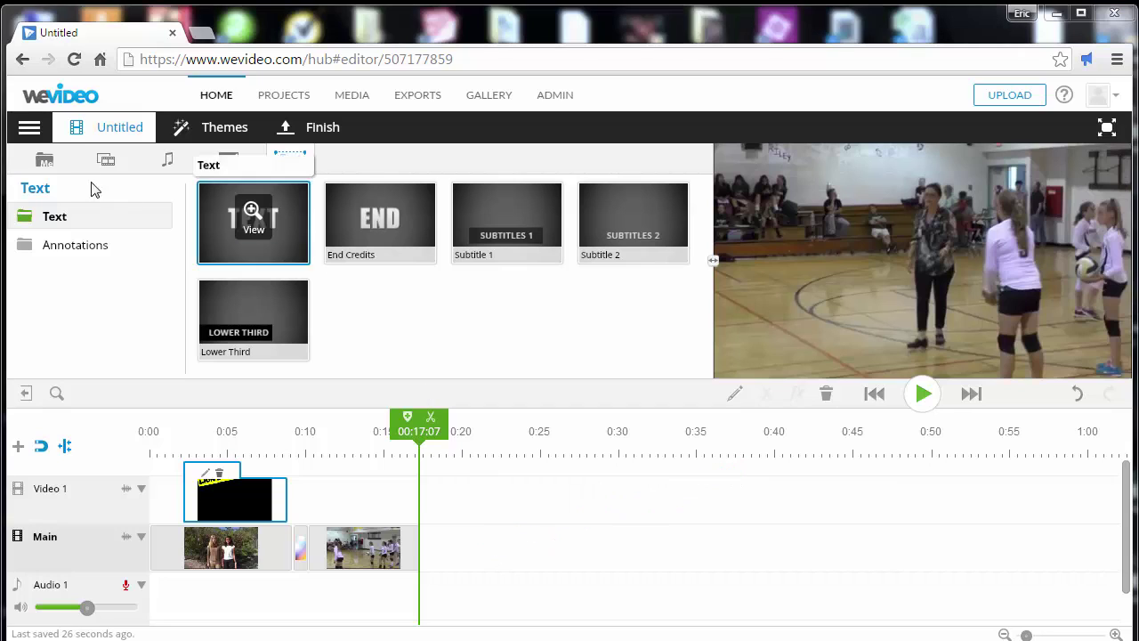
{"action": "left_click", "coordinate": [40, 165]}
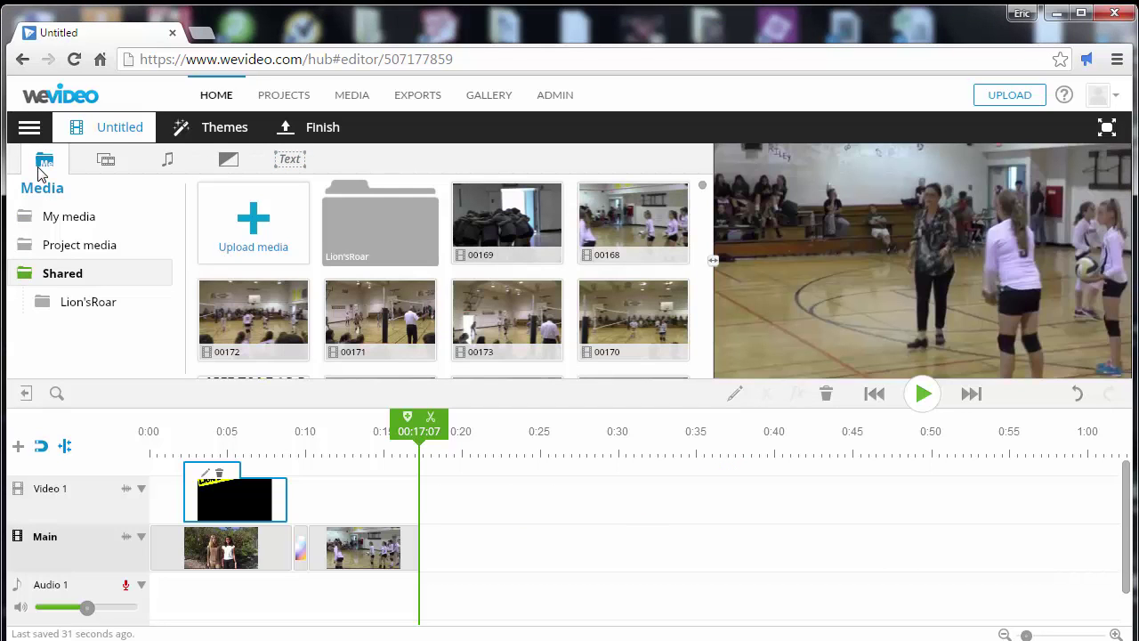
{"action": "left_click", "coordinate": [105, 169]}
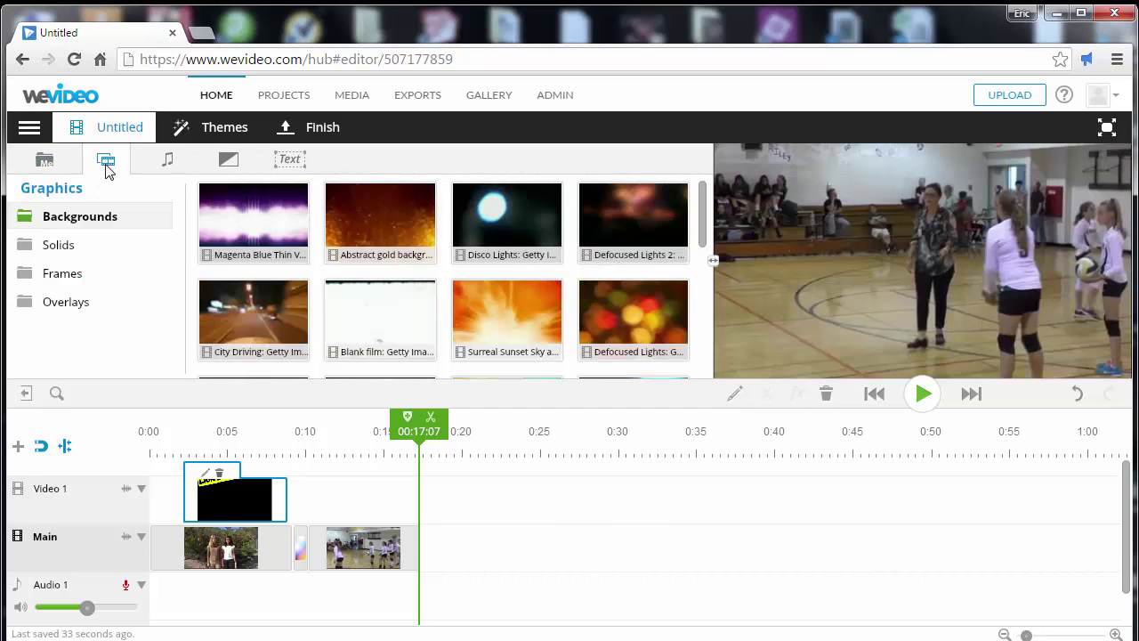
{"action": "left_click", "coordinate": [170, 167]}
{"action": "left_click", "coordinate": [233, 165]}
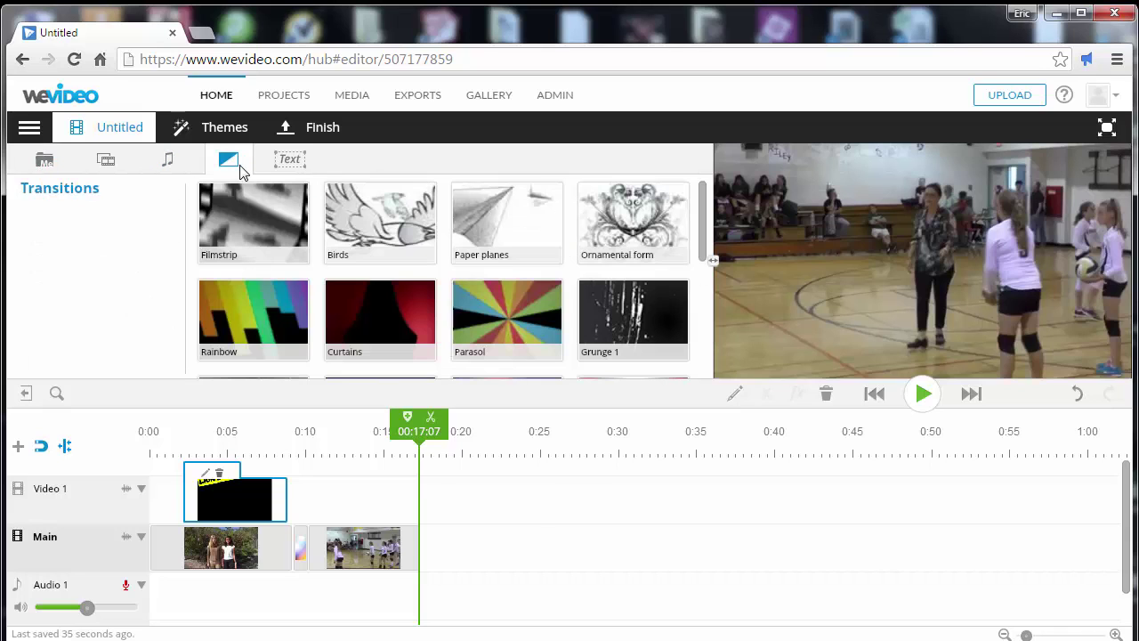
{"action": "left_click", "coordinate": [105, 162]}
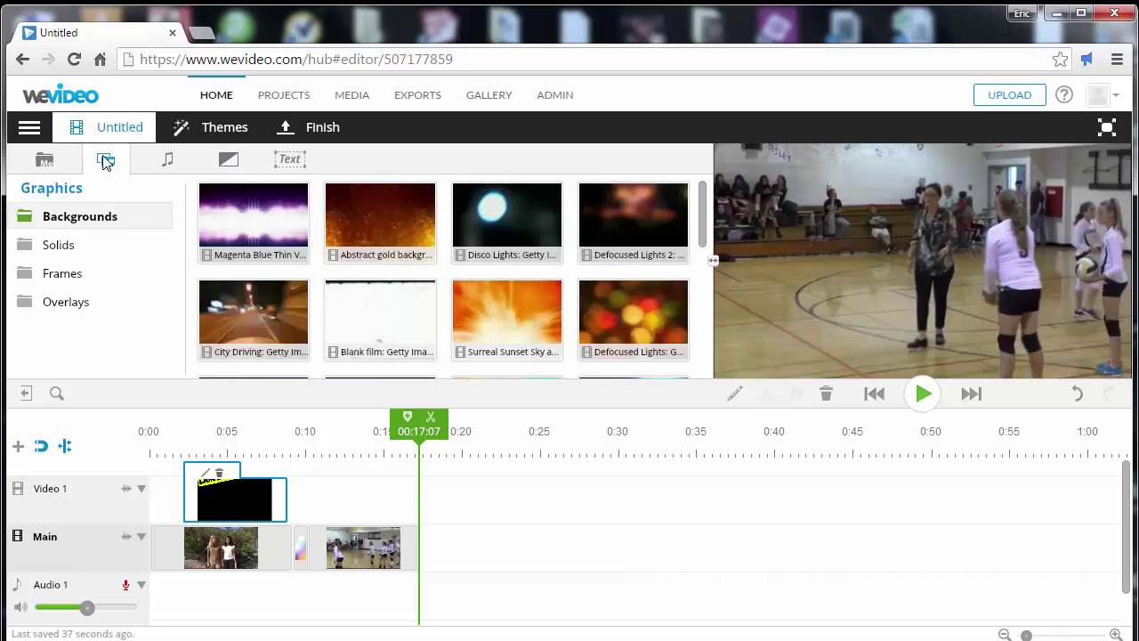
{"action": "left_click", "coordinate": [166, 164]}
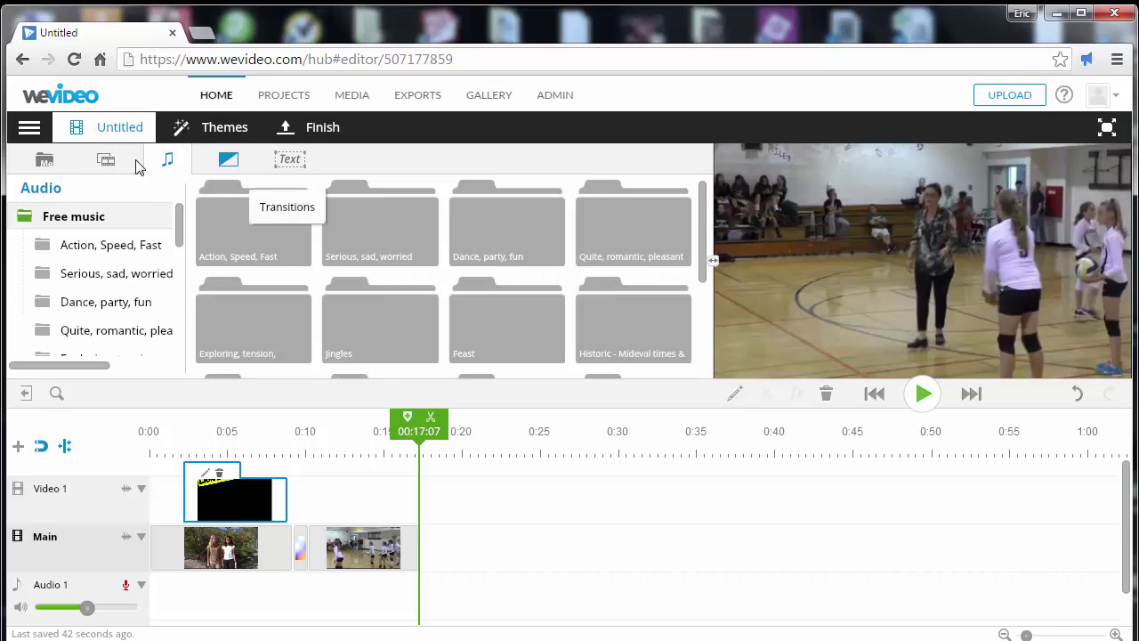
{"action": "left_click", "coordinate": [105, 160]}
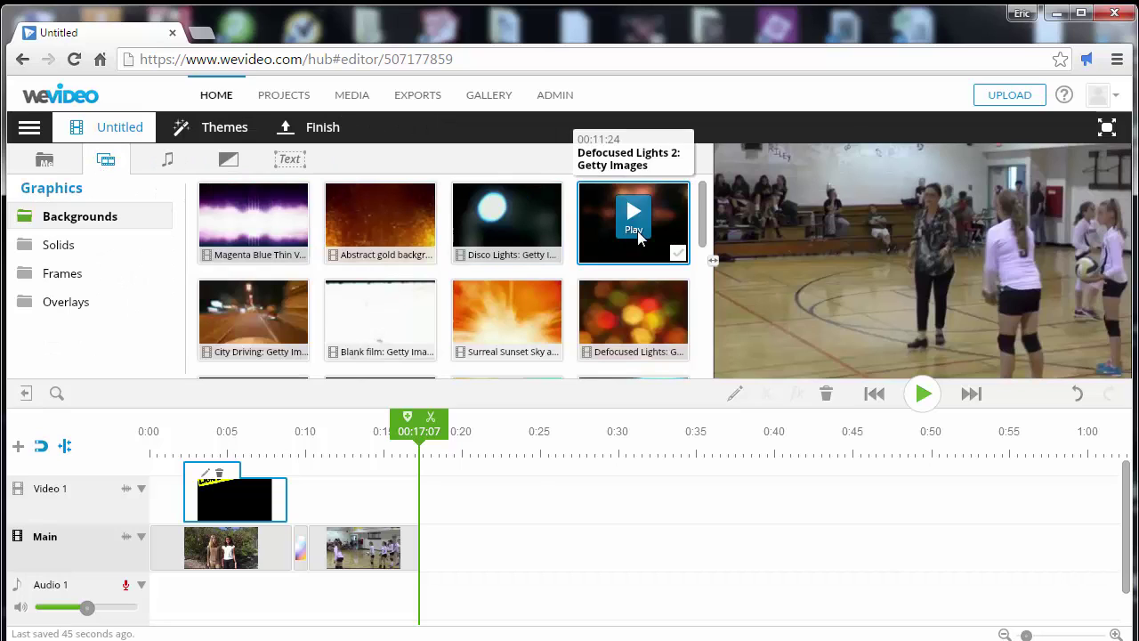
{"action": "mouse_move", "coordinate": [287, 318]}
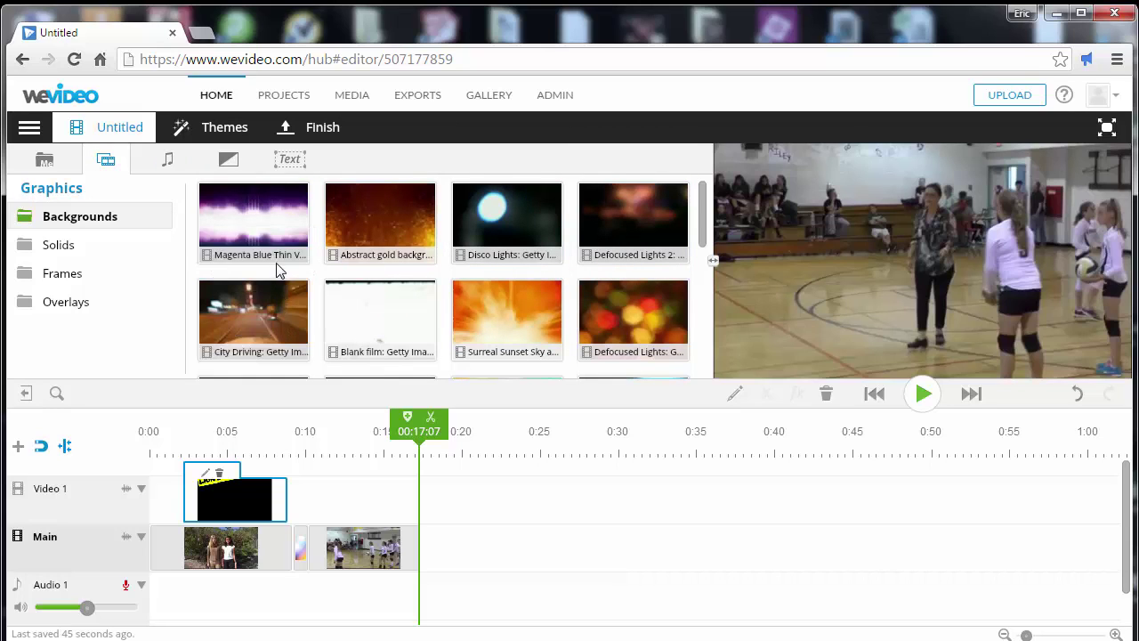
Step: Place the shared Background spiral image on the Main track after the volleyball clip and stretch it to about 00:36:21
{"action": "left_click", "coordinate": [46, 164]}
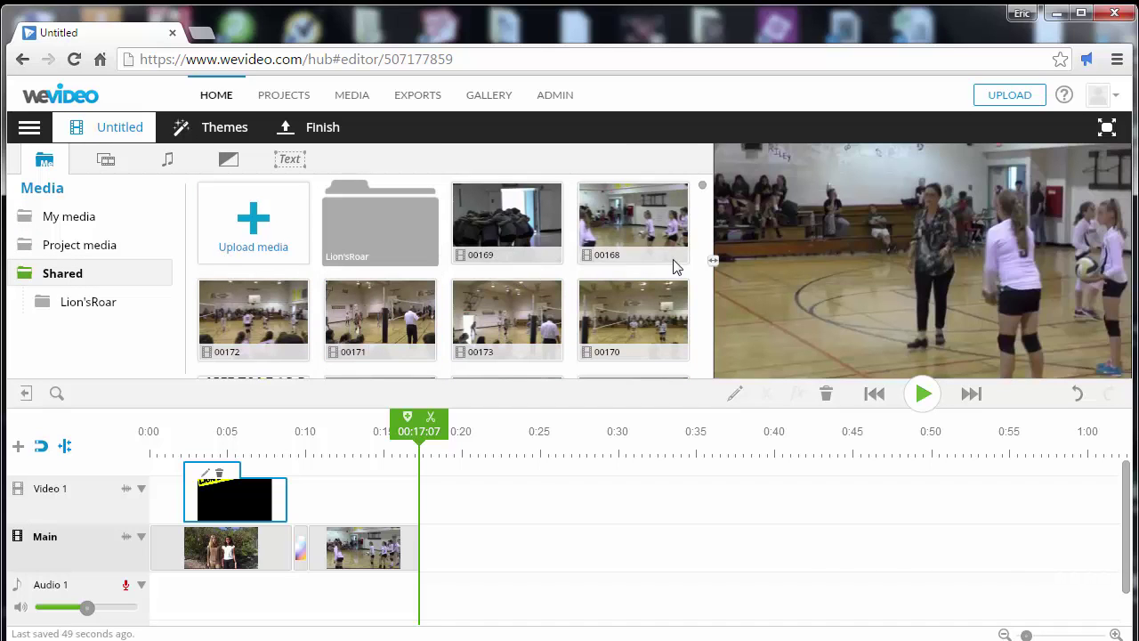
{"action": "left_click_drag", "start_coordinate": [703, 192], "coordinate": [713, 320]}
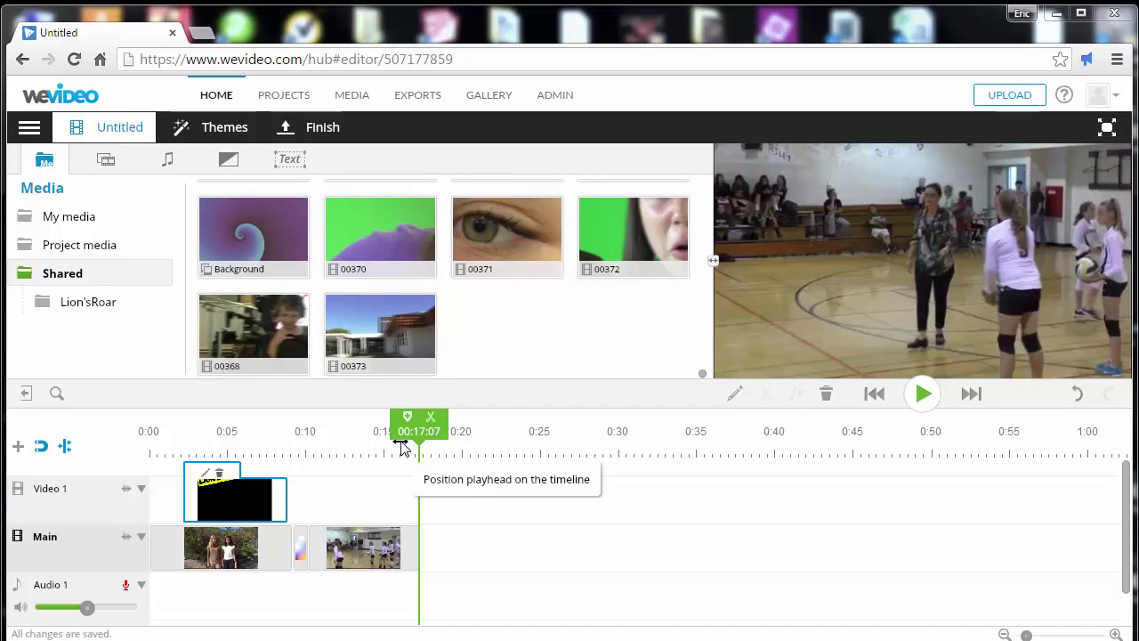
{"action": "mouse_move", "coordinate": [267, 246]}
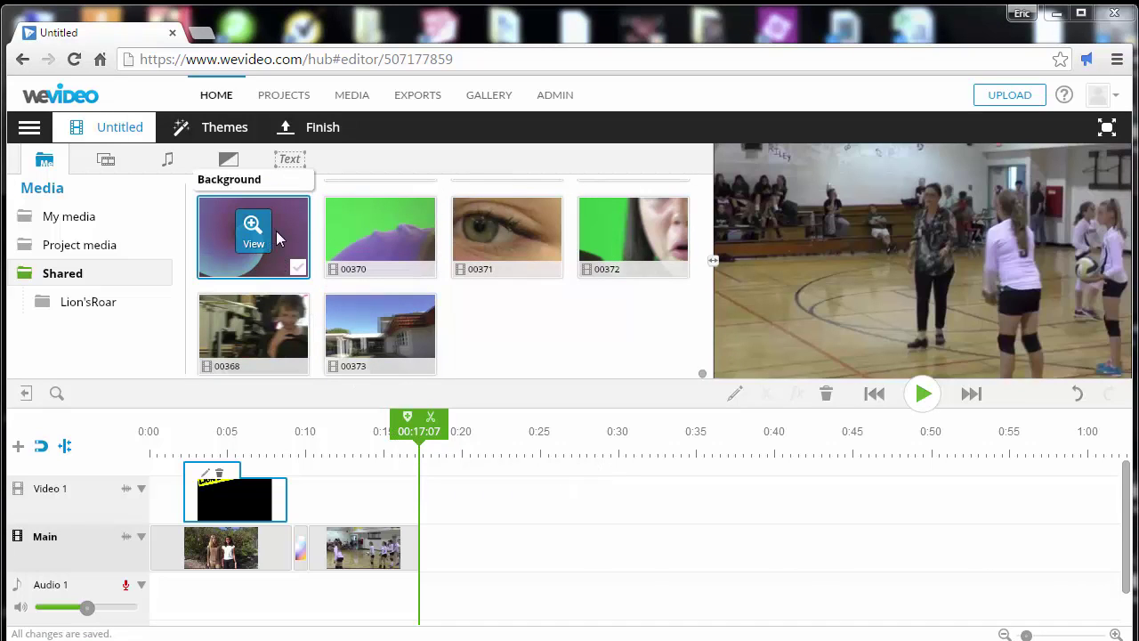
{"action": "mouse_move", "coordinate": [275, 239]}
{"action": "left_mouse_down"}
{"action": "mouse_move", "coordinate": [488, 500]}
{"action": "mouse_move", "coordinate": [545, 598]}
{"action": "mouse_move", "coordinate": [503, 553]}
{"action": "mouse_move", "coordinate": [461, 559]}
{"action": "mouse_move", "coordinate": [721, 556]}
{"action": "left_mouse_up"}
{"action": "left_click", "coordinate": [495, 547]}
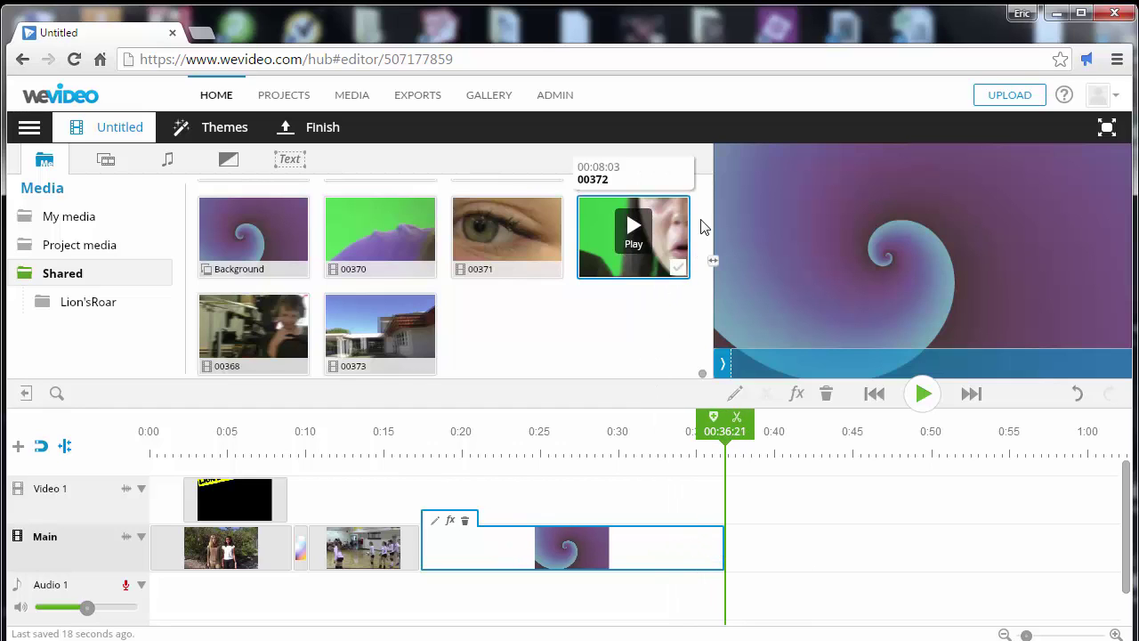
Step: Place shared green-screen clip 00365 on Video 1 above the Background image and cut off everything after 00:40:16
{"action": "left_click_drag", "start_coordinate": [702, 373], "coordinate": [702, 363]}
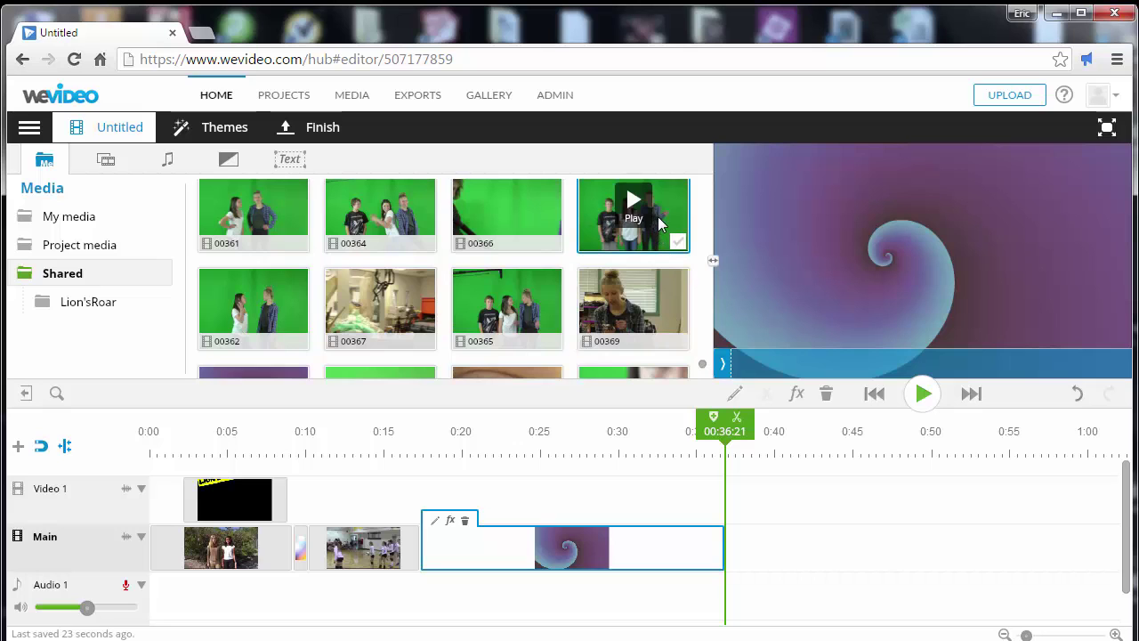
{"action": "left_click_drag", "start_coordinate": [541, 297], "coordinate": [467, 510]}
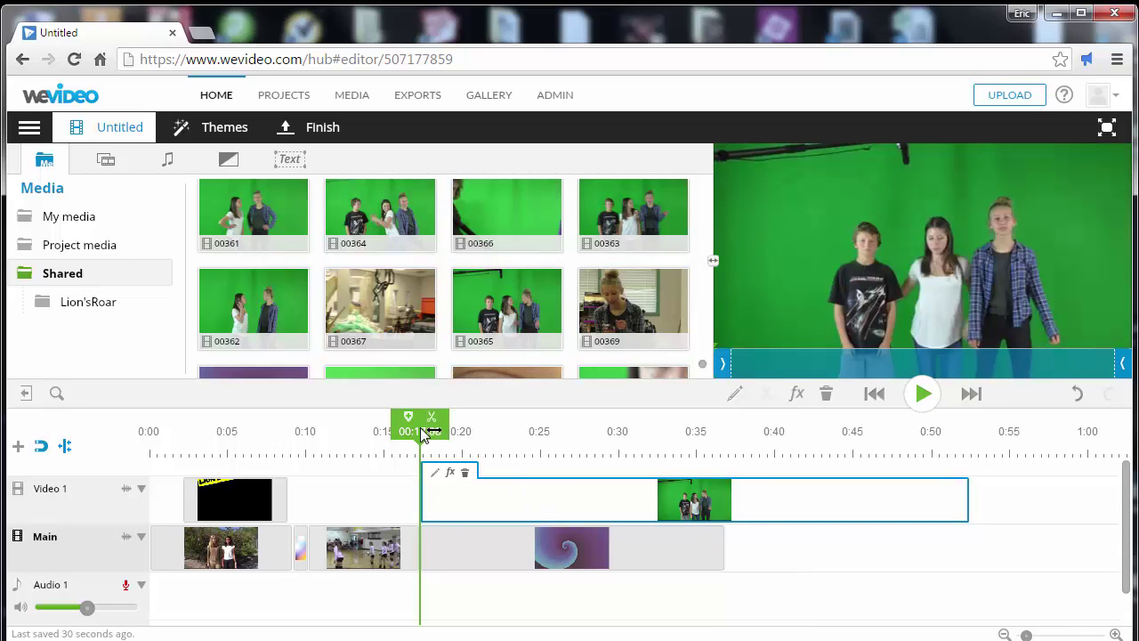
{"action": "left_click_drag", "start_coordinate": [419, 427], "coordinate": [608, 431]}
{"action": "mouse_move", "coordinate": [801, 437]}
{"action": "left_mouse_down"}
{"action": "mouse_move", "coordinate": [774, 432]}
{"action": "mouse_move", "coordinate": [797, 424]}
{"action": "left_mouse_up"}
{"action": "left_click", "coordinate": [796, 418]}
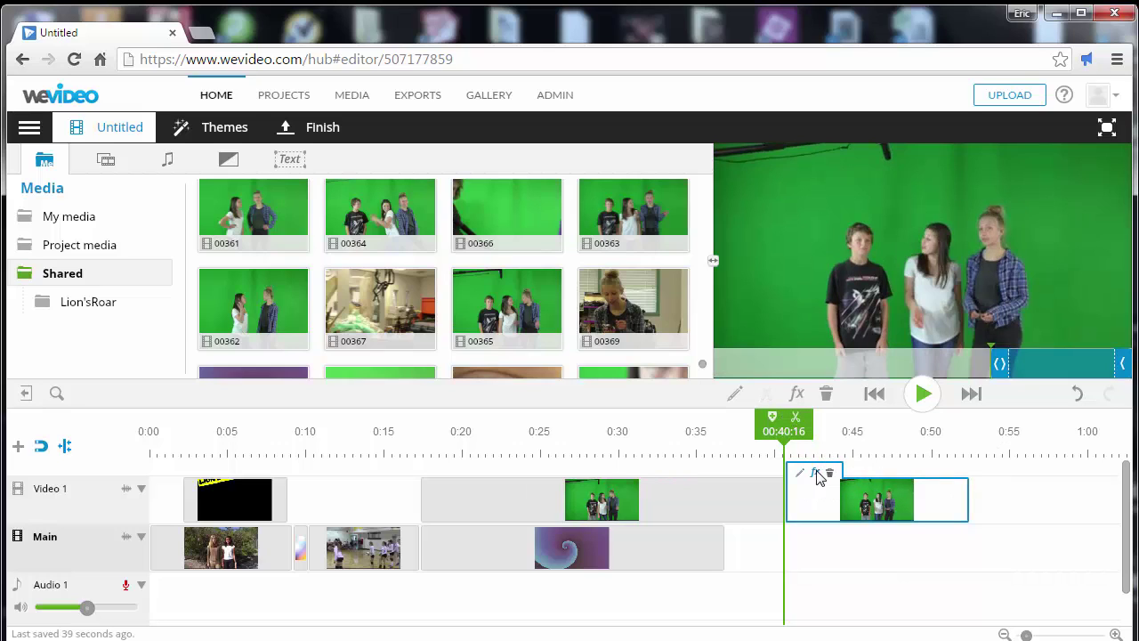
{"action": "left_click", "coordinate": [831, 473]}
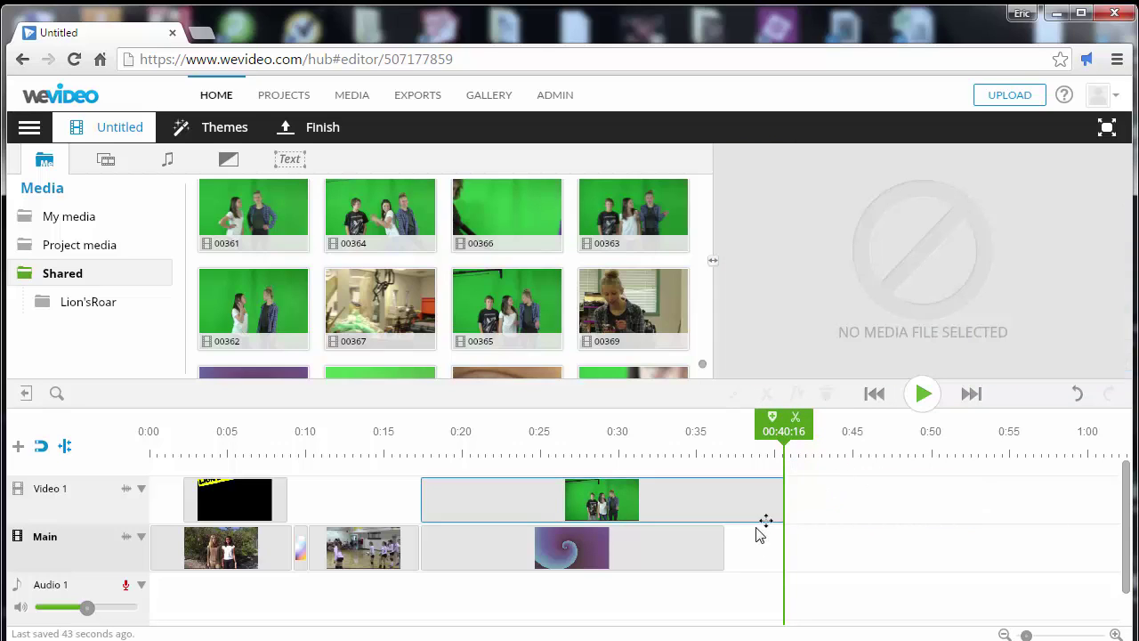
Step: Extend the Background image on the Main track to about 00:40:13 to match the green-screen clip above it
{"action": "left_click", "coordinate": [725, 548]}
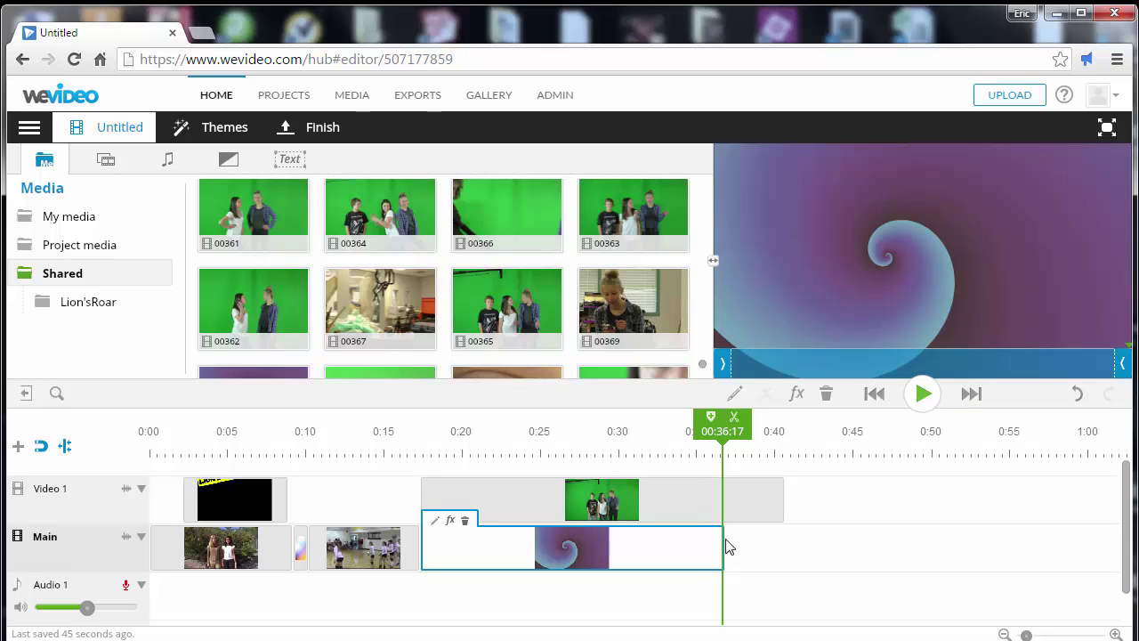
{"action": "left_click_drag", "start_coordinate": [723, 544], "coordinate": [782, 549]}
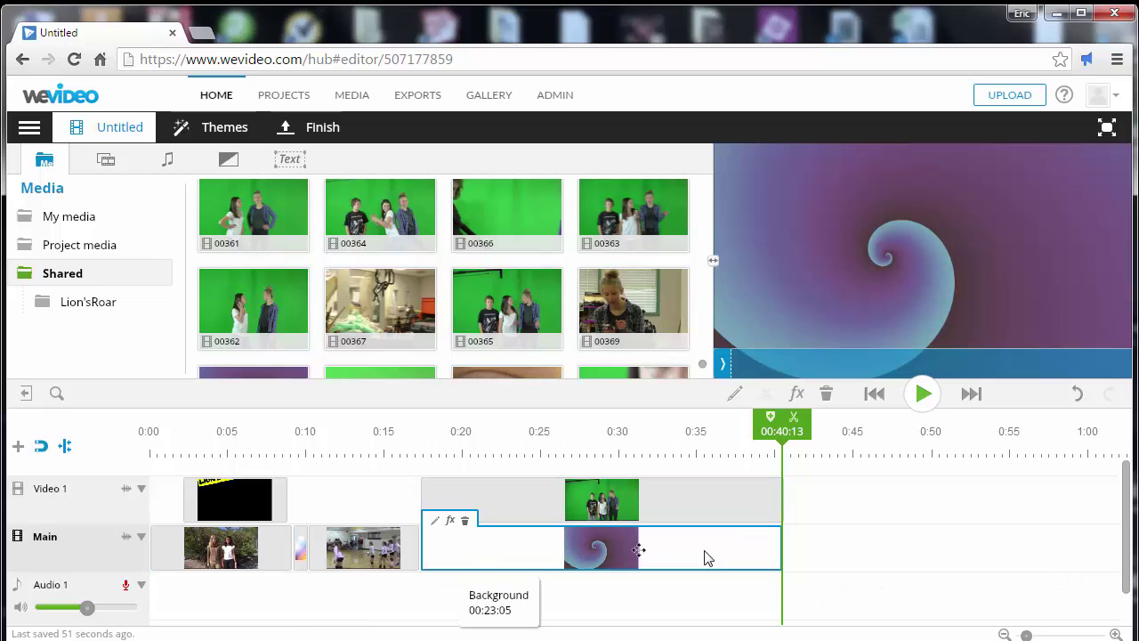
Step: Key out the green backdrop of clip 00365 by sampling color 219738, and set the keying gain to 44
{"action": "left_click", "coordinate": [620, 513]}
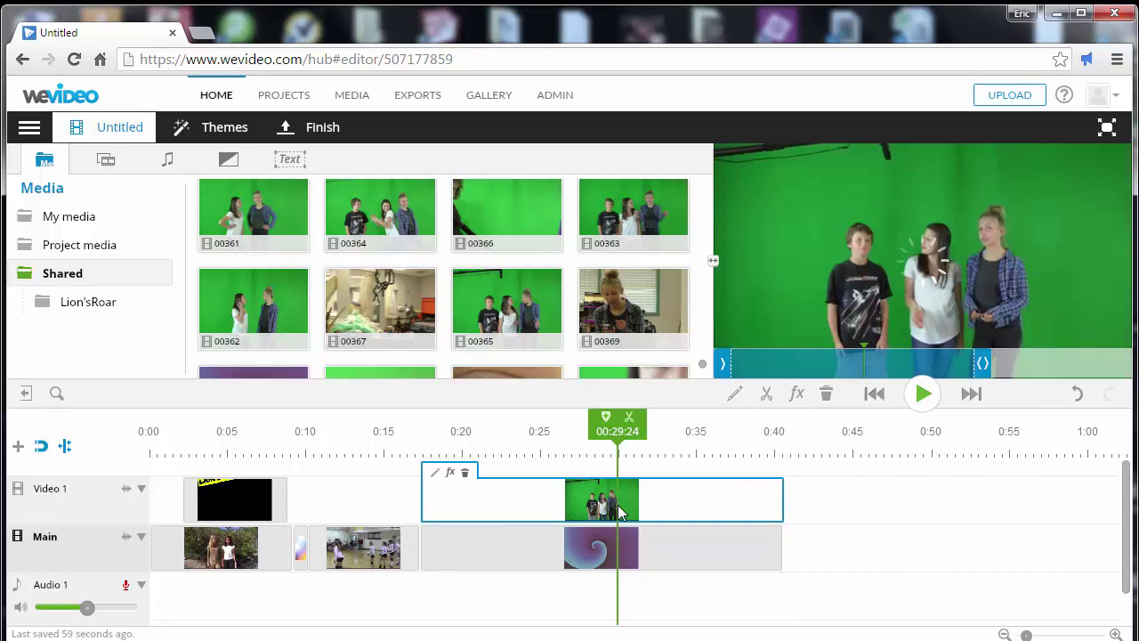
{"action": "double_click", "coordinate": [620, 513]}
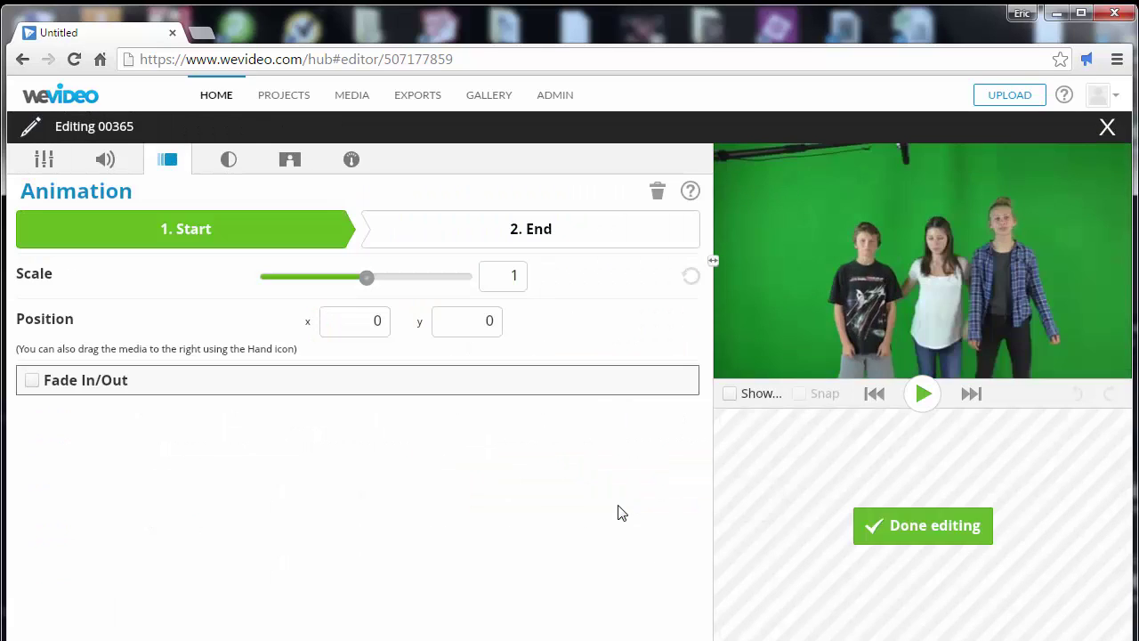
{"action": "left_click", "coordinate": [289, 168]}
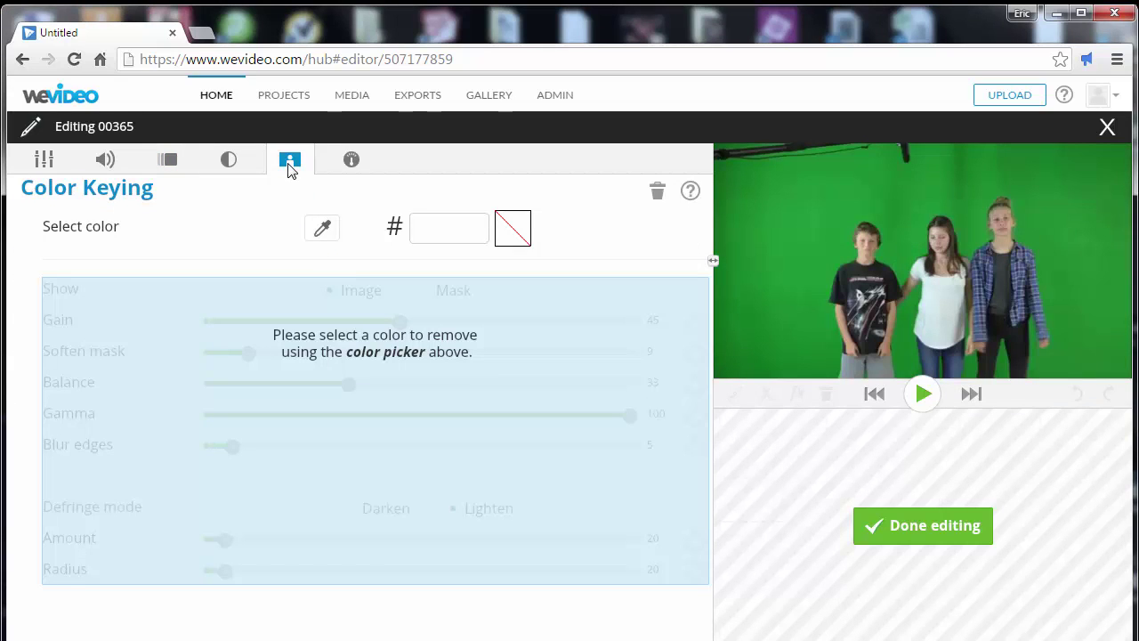
{"action": "left_click", "coordinate": [321, 229]}
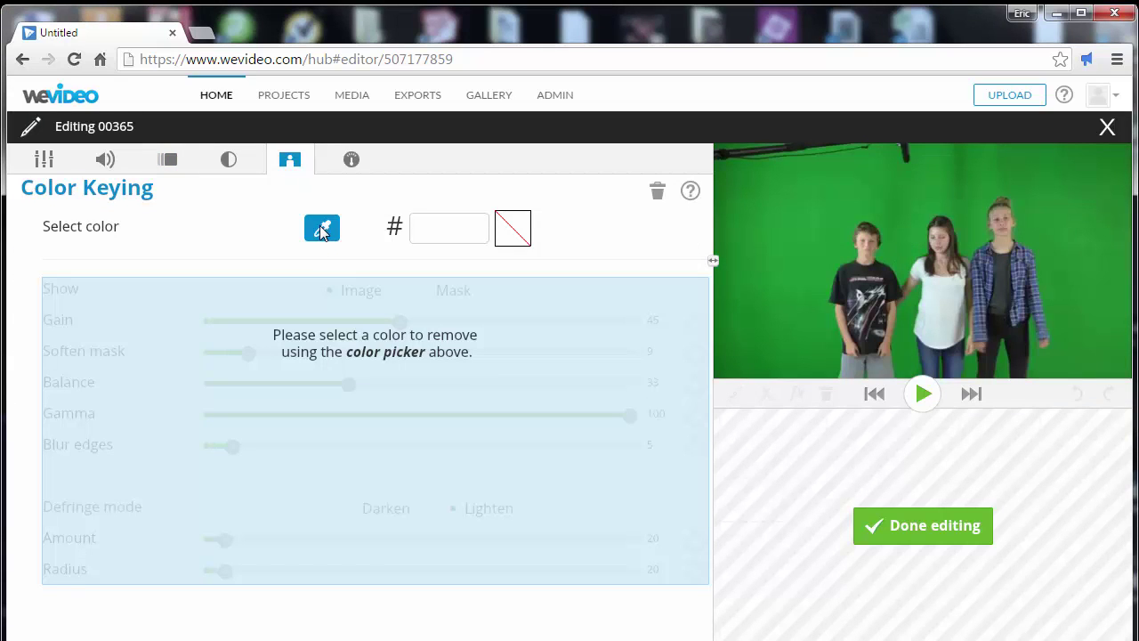
{"action": "left_click", "coordinate": [818, 199]}
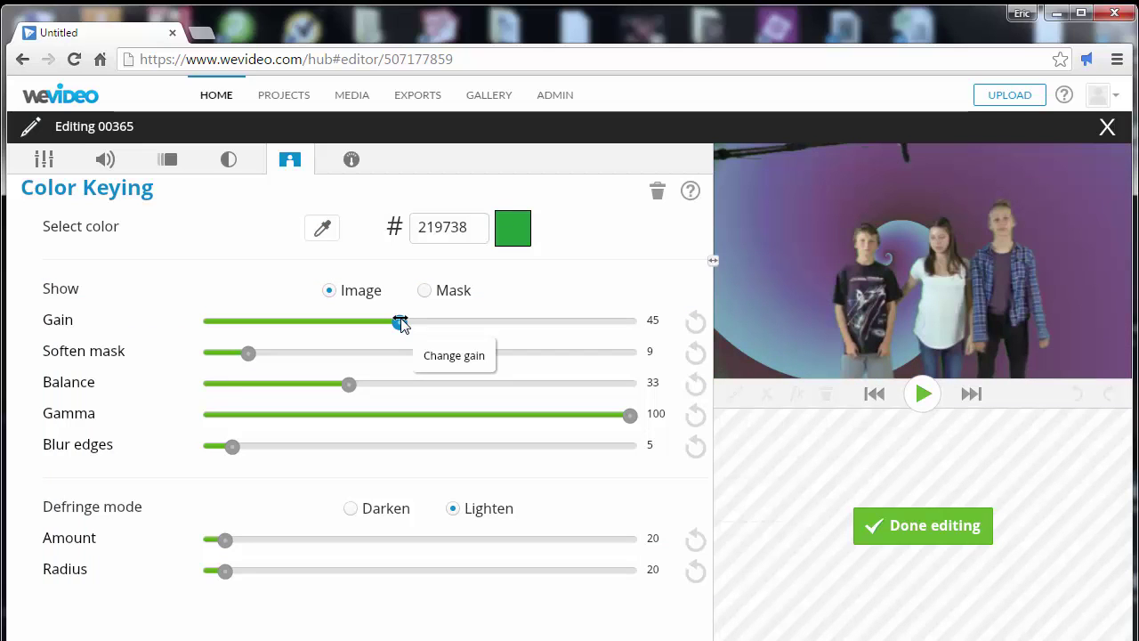
{"action": "mouse_move", "coordinate": [400, 323]}
{"action": "left_mouse_down"}
{"action": "mouse_move", "coordinate": [277, 326]}
{"action": "mouse_move", "coordinate": [420, 328]}
{"action": "mouse_move", "coordinate": [529, 303]}
{"action": "mouse_move", "coordinate": [575, 338]}
{"action": "mouse_move", "coordinate": [613, 336]}
{"action": "mouse_move", "coordinate": [398, 341]}
{"action": "left_mouse_up"}
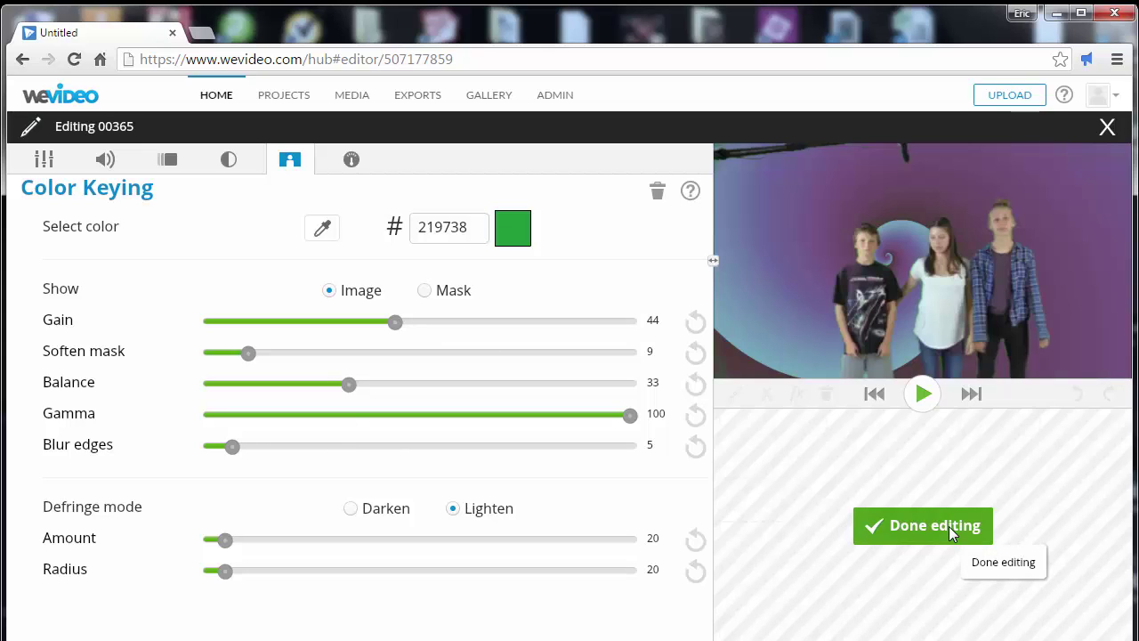
Step: Turn on Fade In/Out in the animation settings of green-screen clip 00365 and finish editing it
{"action": "left_click", "coordinate": [165, 161]}
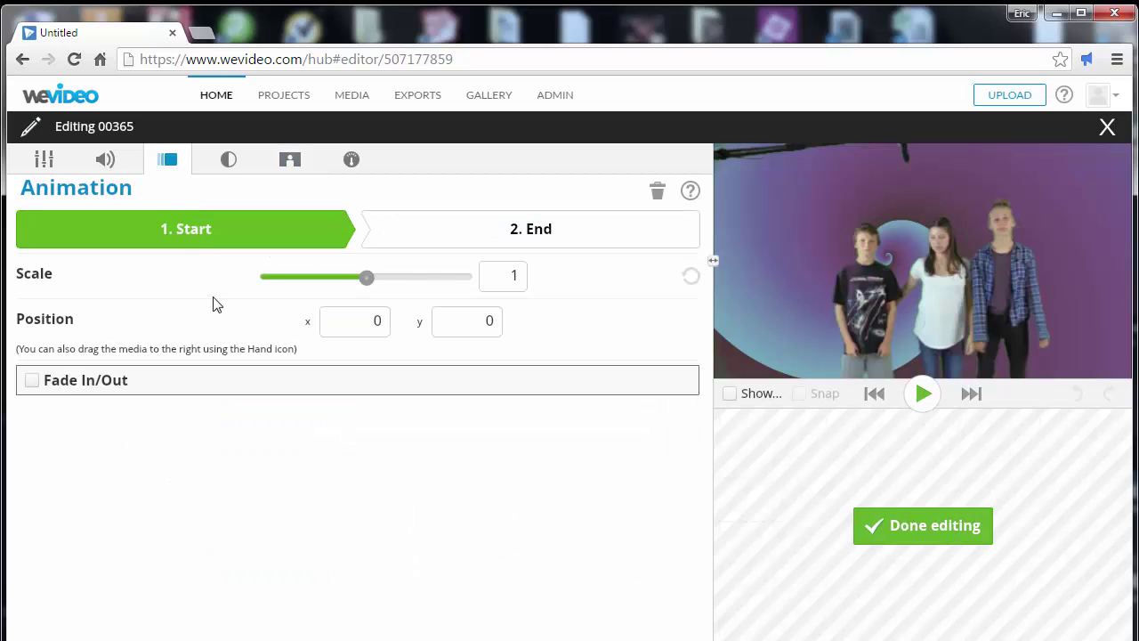
{"action": "left_click", "coordinate": [36, 384]}
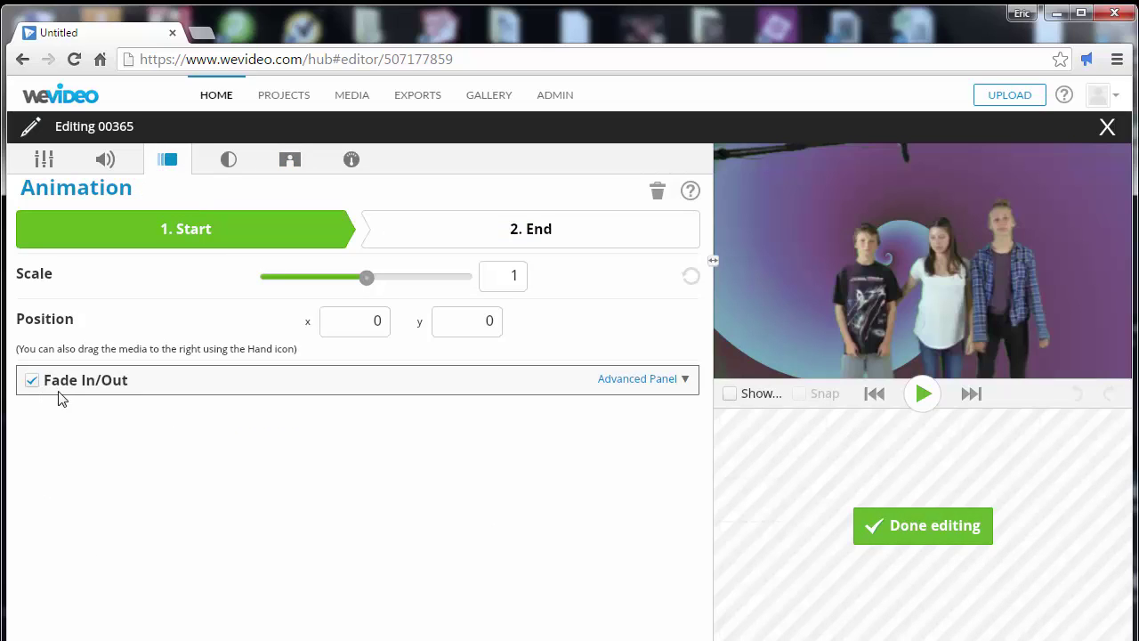
{"action": "left_click", "coordinate": [919, 523]}
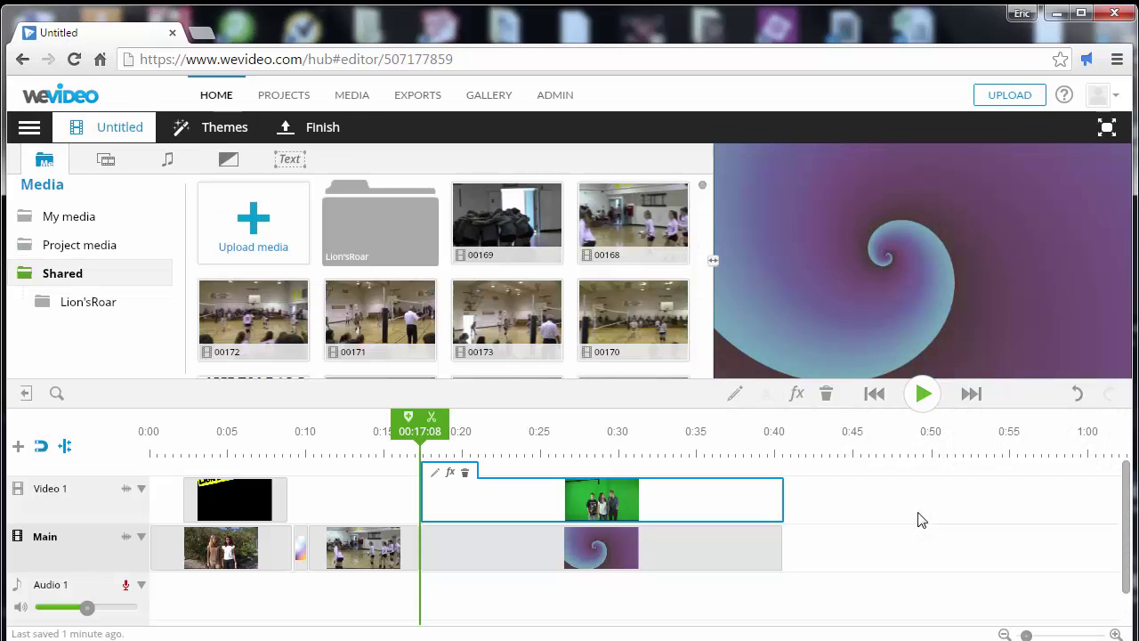
Step: Add the standard Cross fade transition between the volleyball clip and the Background image on the Main track, and preview it
{"action": "mouse_move", "coordinate": [419, 423]}
{"action": "left_mouse_down"}
{"action": "mouse_move", "coordinate": [429, 423]}
{"action": "mouse_move", "coordinate": [397, 424]}
{"action": "left_mouse_up"}
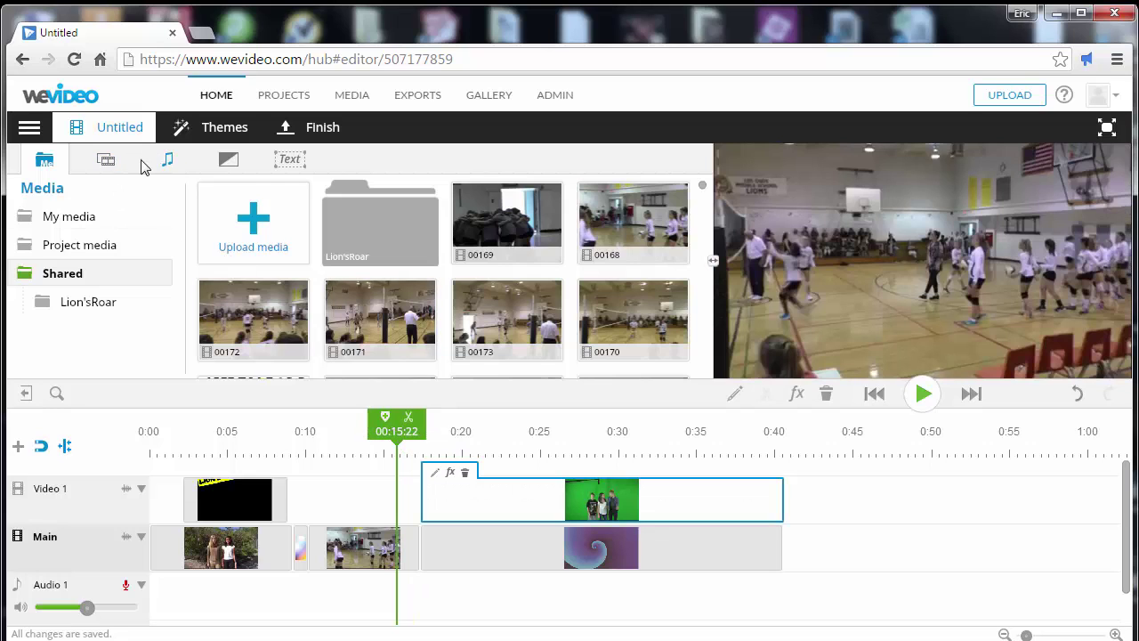
{"action": "left_click", "coordinate": [228, 165]}
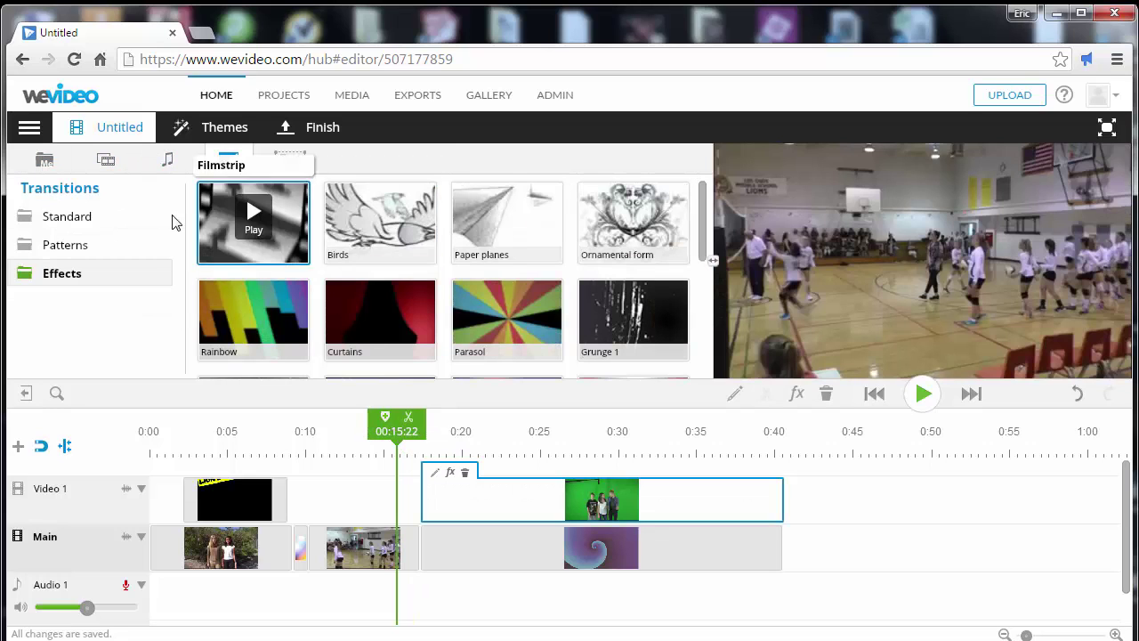
{"action": "left_click", "coordinate": [125, 228]}
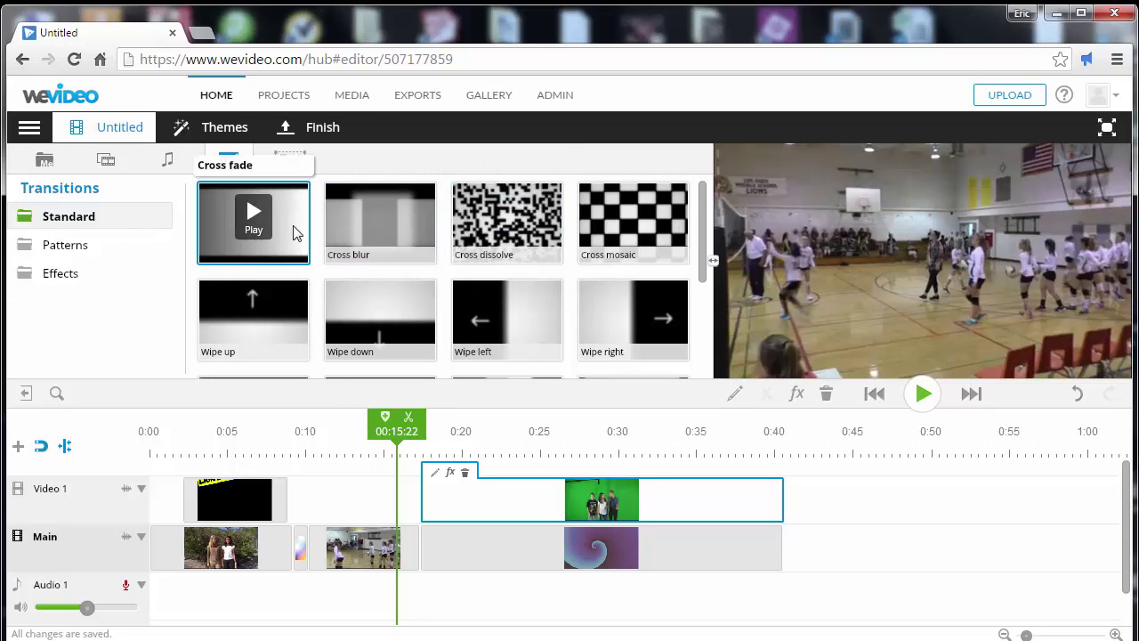
{"action": "mouse_move", "coordinate": [295, 232]}
{"action": "left_mouse_down"}
{"action": "mouse_move", "coordinate": [423, 347]}
{"action": "mouse_move", "coordinate": [481, 594]}
{"action": "mouse_move", "coordinate": [452, 525]}
{"action": "mouse_move", "coordinate": [463, 527]}
{"action": "left_mouse_up"}
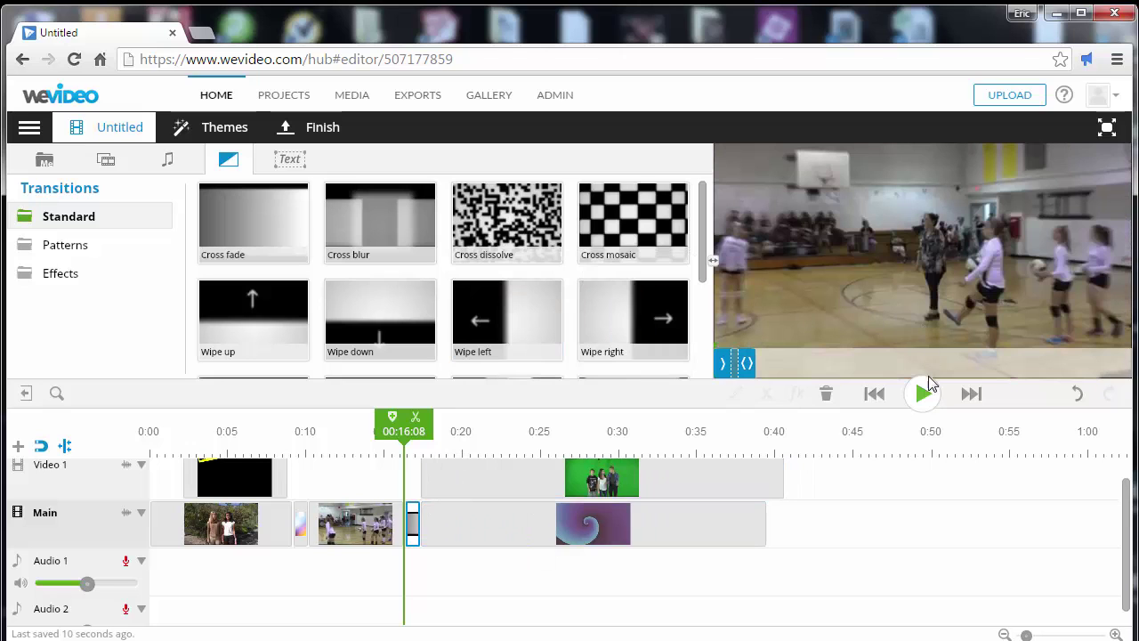
{"action": "left_click", "coordinate": [923, 392]}
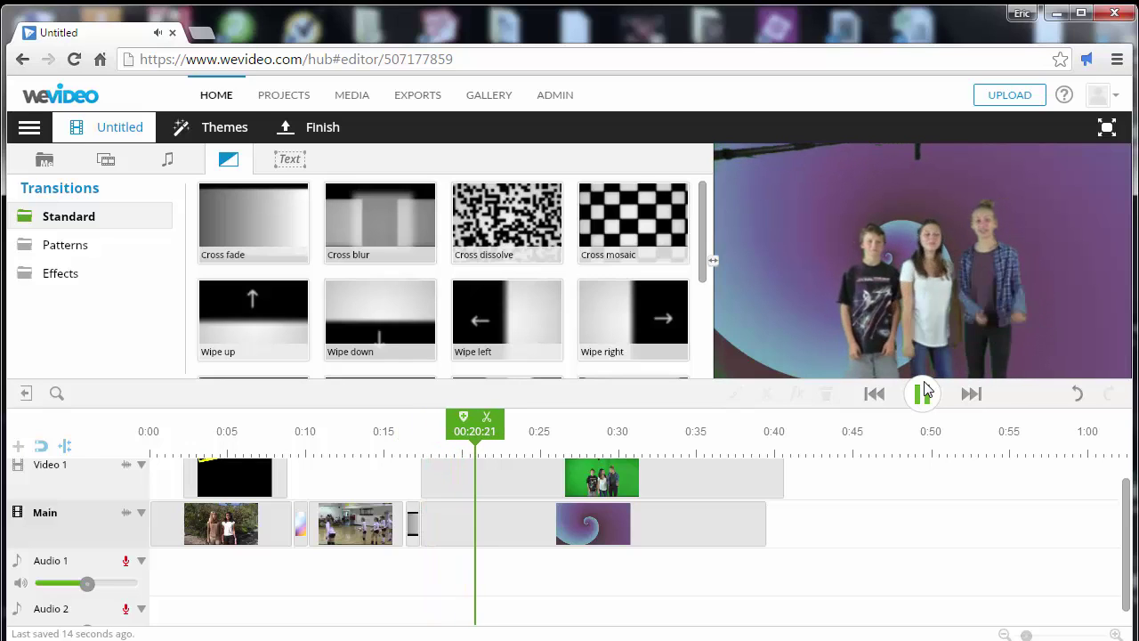
{"action": "left_click", "coordinate": [924, 392]}
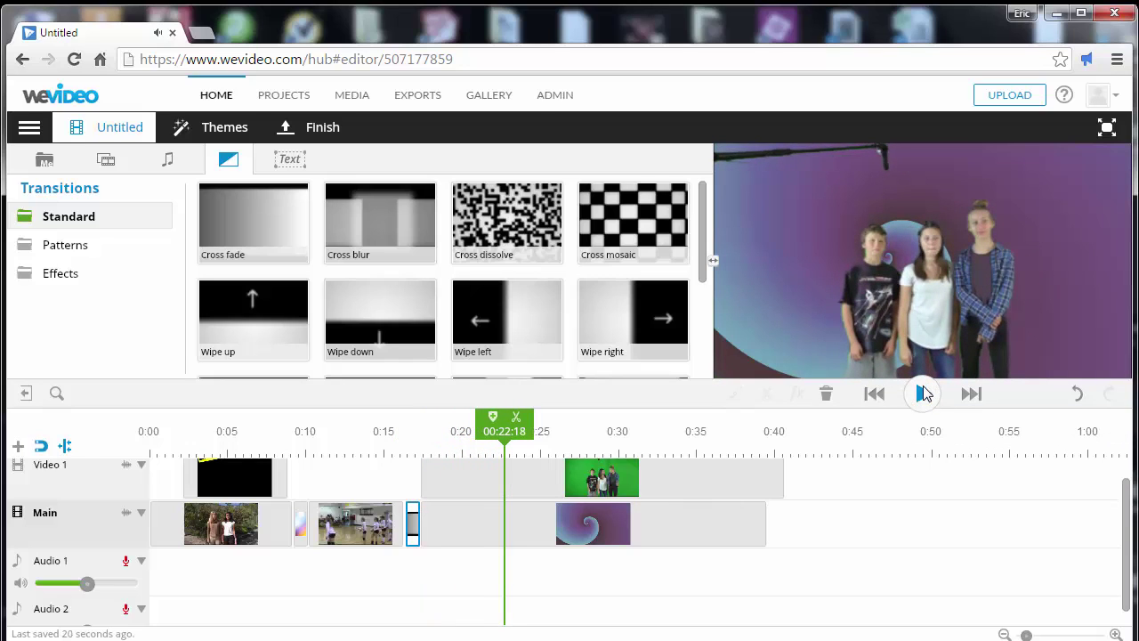
Step: Turn off Fade In/Out for clip 00365 and play back the transition into it from about 00:14:24
{"action": "double_click", "coordinate": [574, 481]}
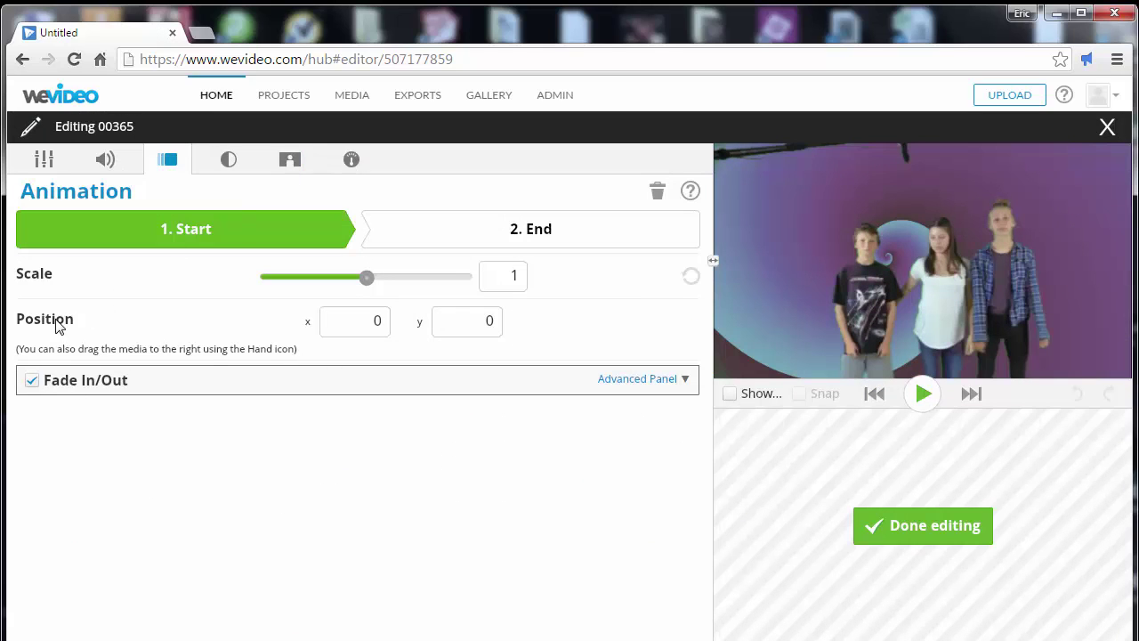
{"action": "left_click", "coordinate": [32, 381]}
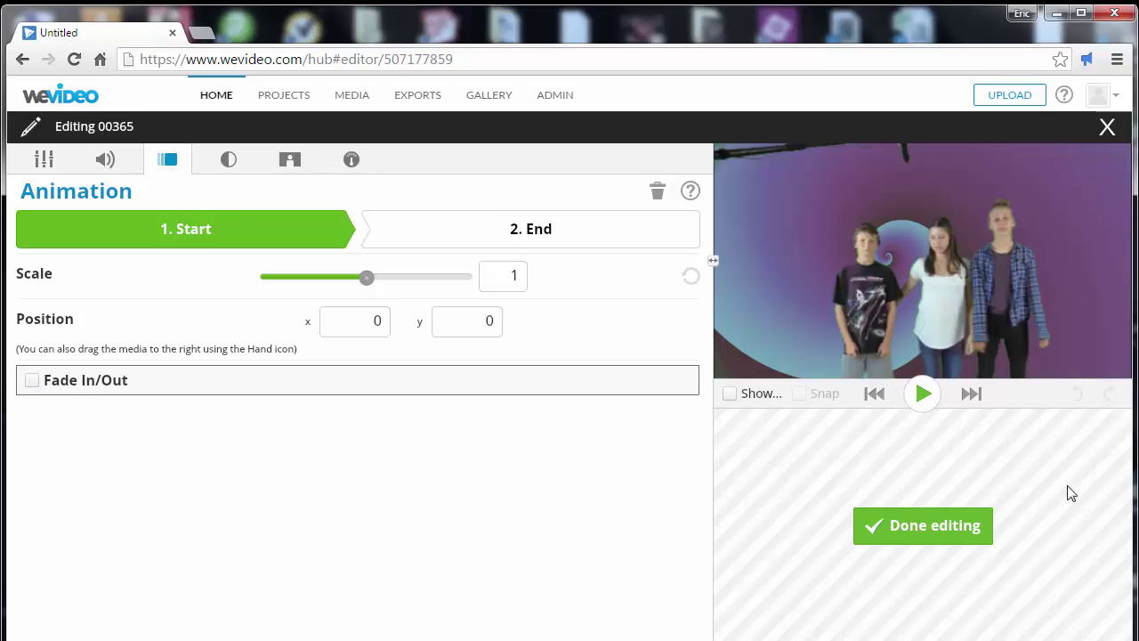
{"action": "left_click", "coordinate": [977, 518]}
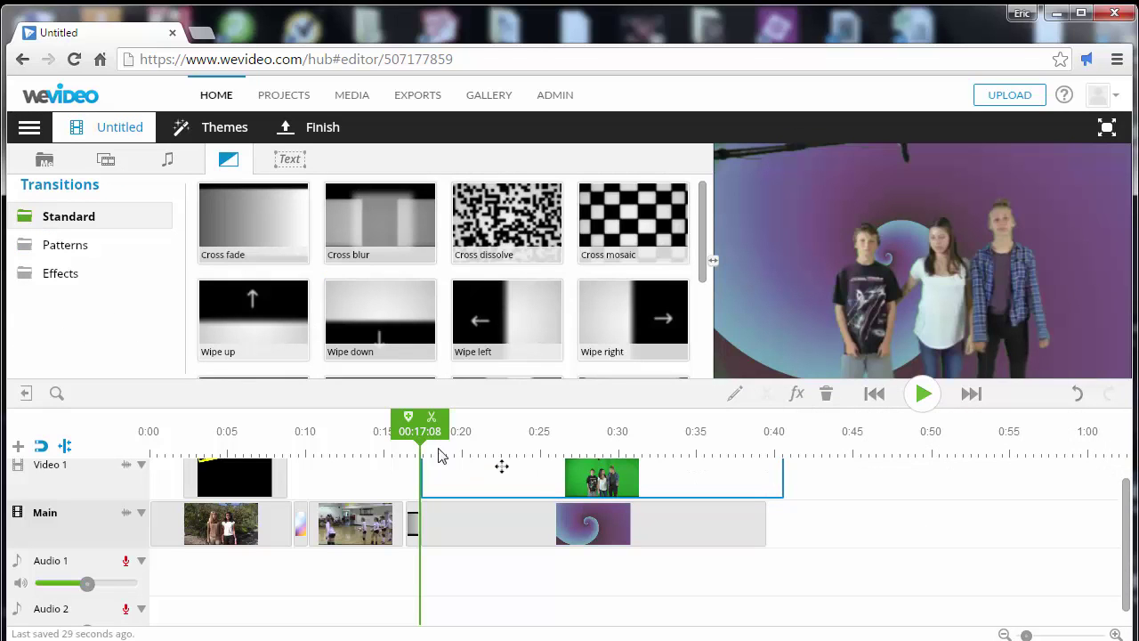
{"action": "left_click_drag", "start_coordinate": [419, 445], "coordinate": [382, 445]}
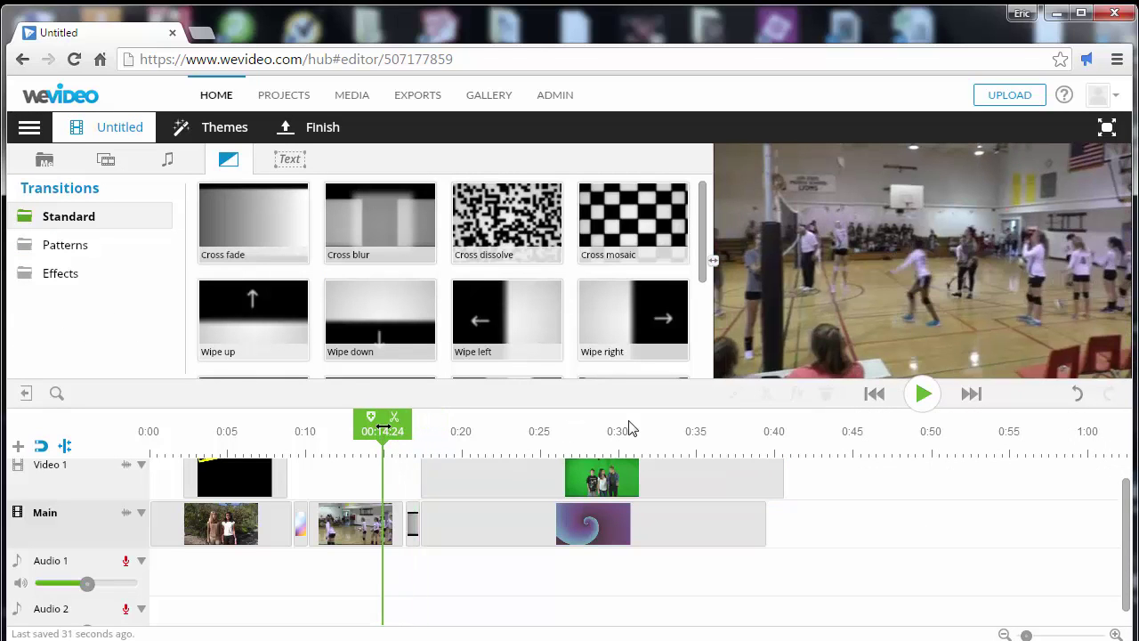
{"action": "left_click", "coordinate": [933, 405]}
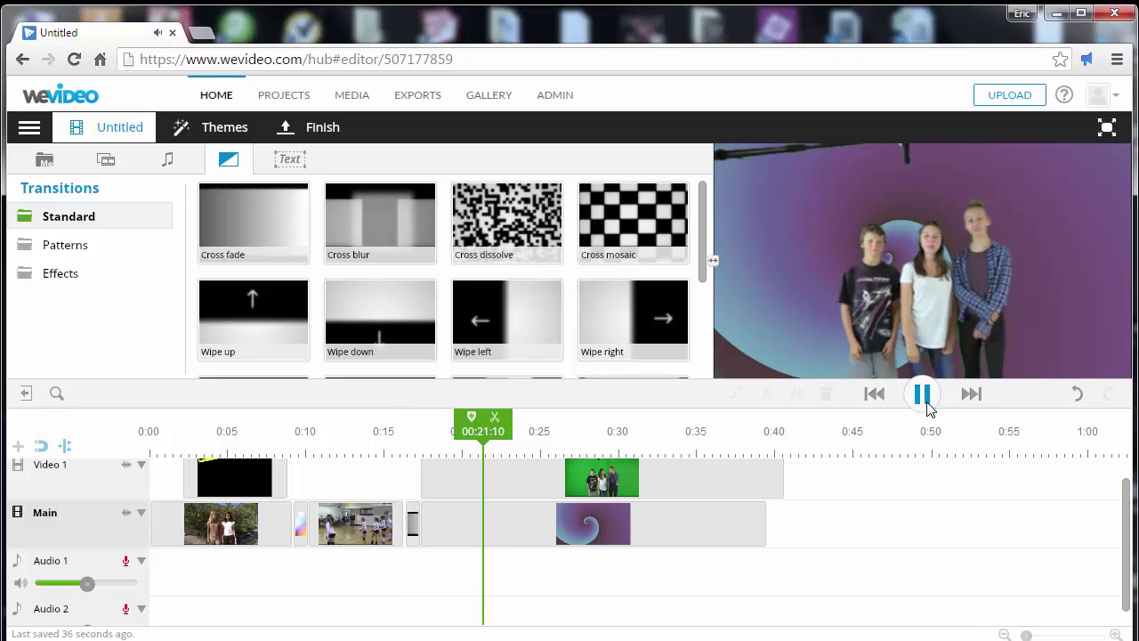
{"action": "left_click", "coordinate": [924, 396]}
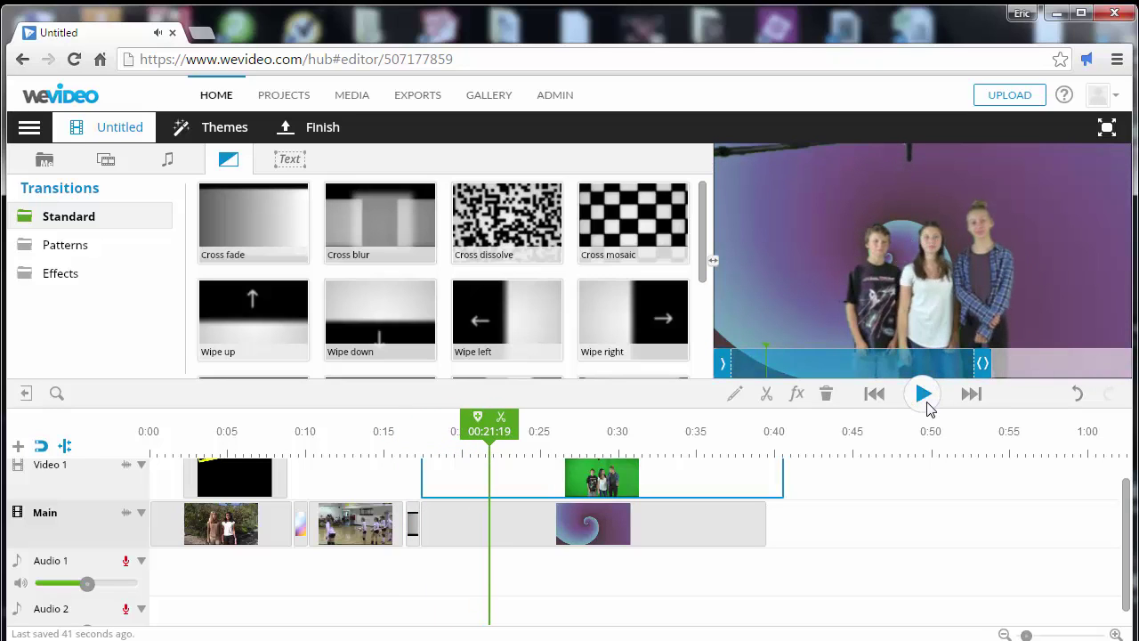
Step: Turn Fade In/Out back on for clip 00365 and close its editing settings
{"action": "double_click", "coordinate": [656, 471]}
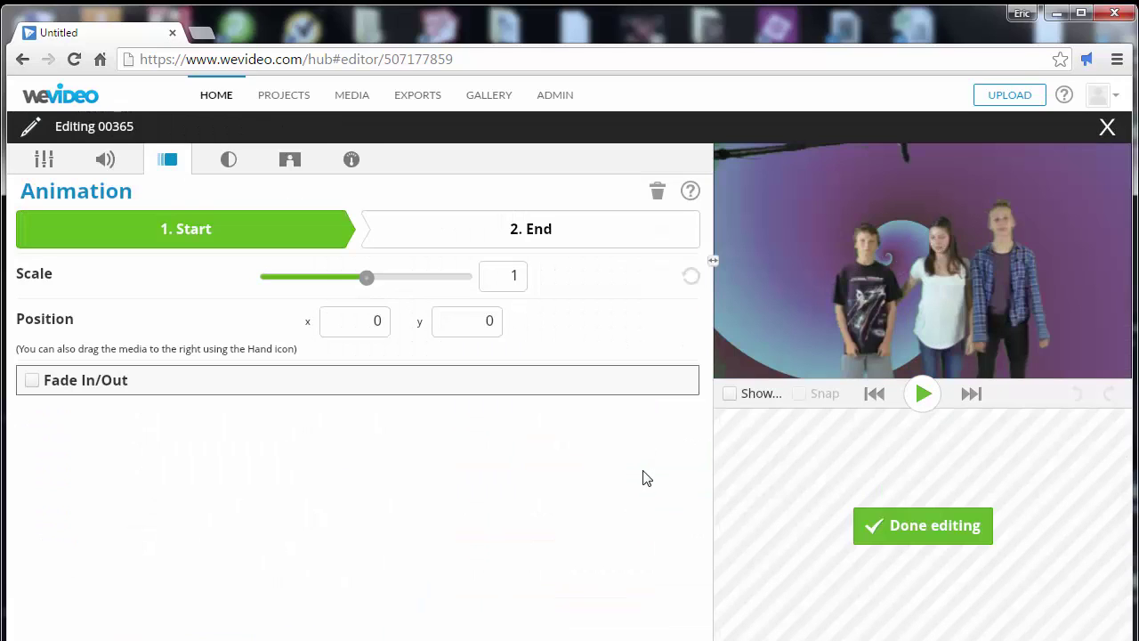
{"action": "left_click", "coordinate": [34, 383]}
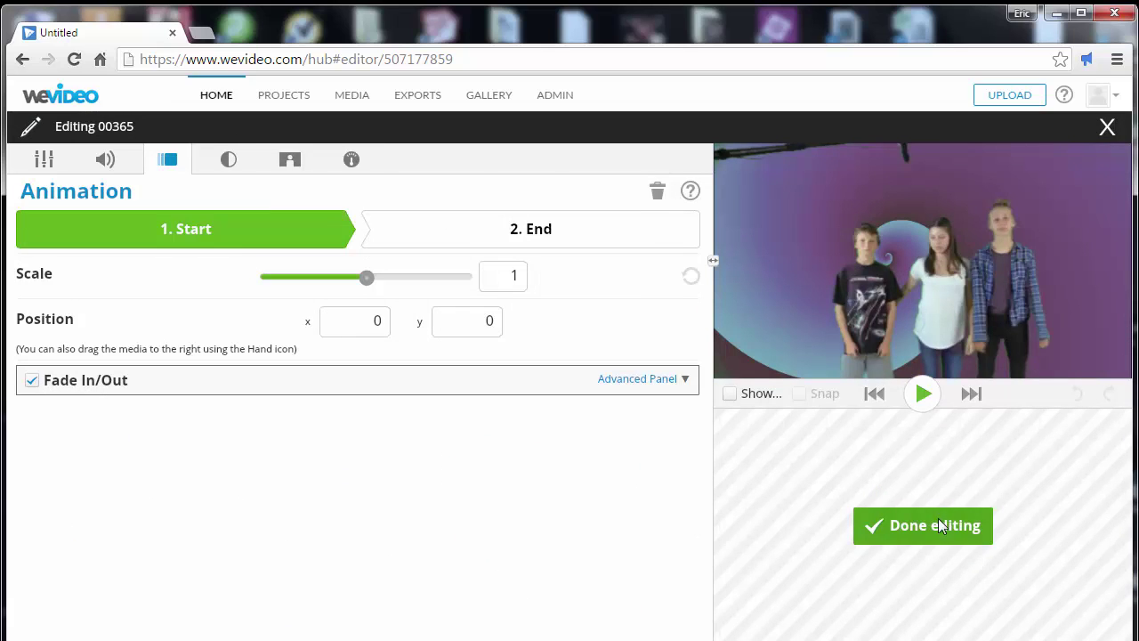
{"action": "left_click", "coordinate": [938, 521]}
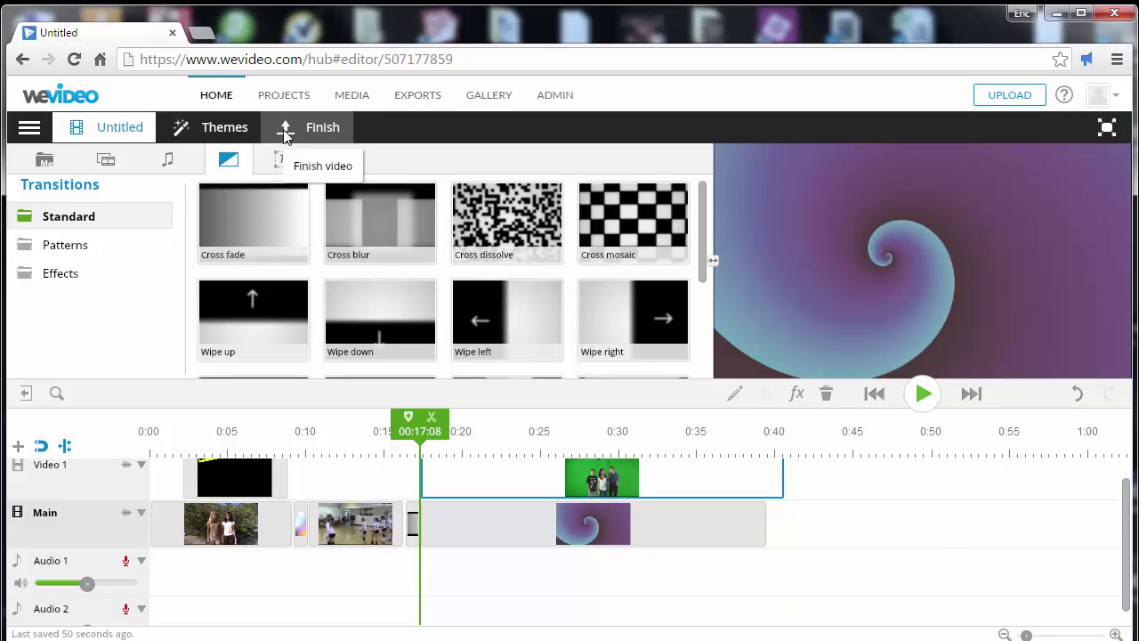
Step: Rename the untitled video as Practice Video II and save it
{"action": "left_click", "coordinate": [311, 134]}
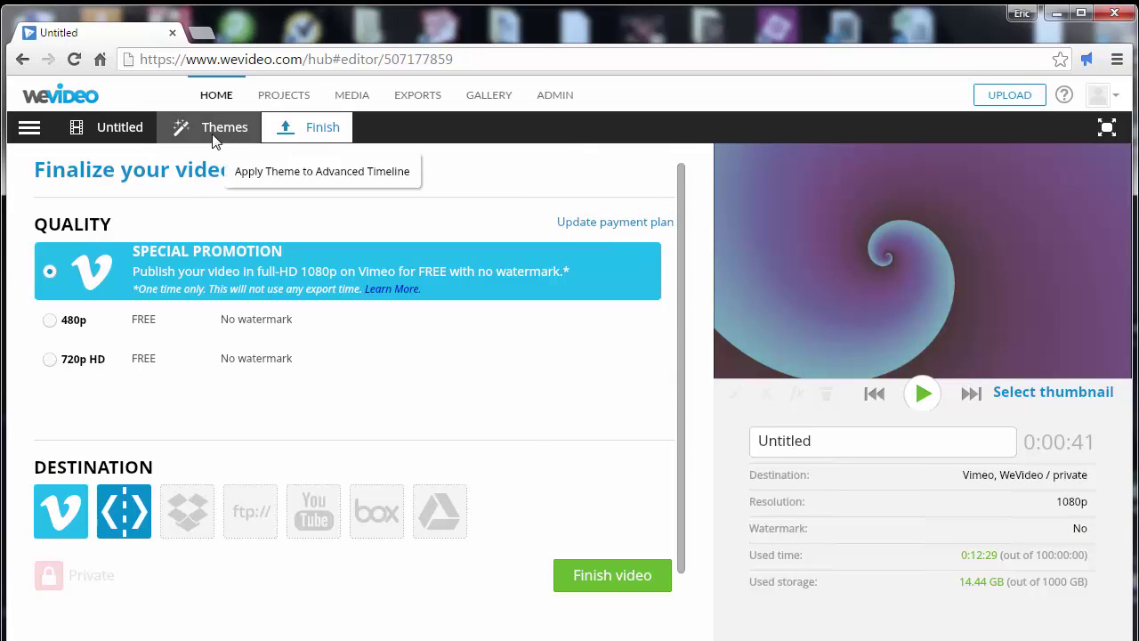
{"action": "left_click", "coordinate": [107, 140]}
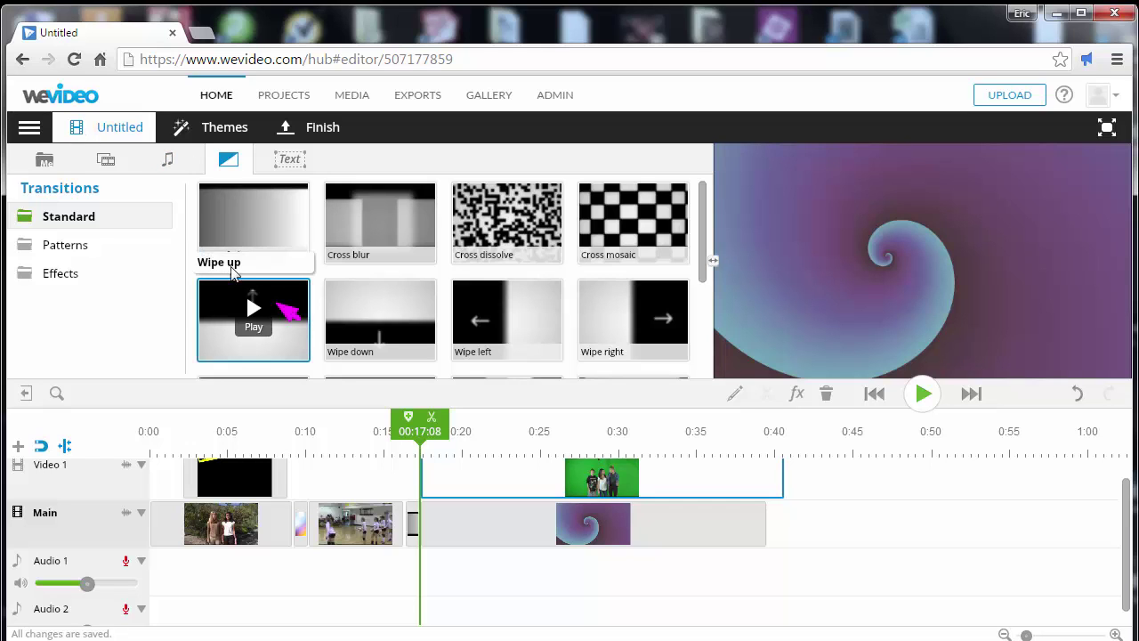
{"action": "left_click", "coordinate": [113, 135]}
{"action": "double_click", "coordinate": [417, 381]}
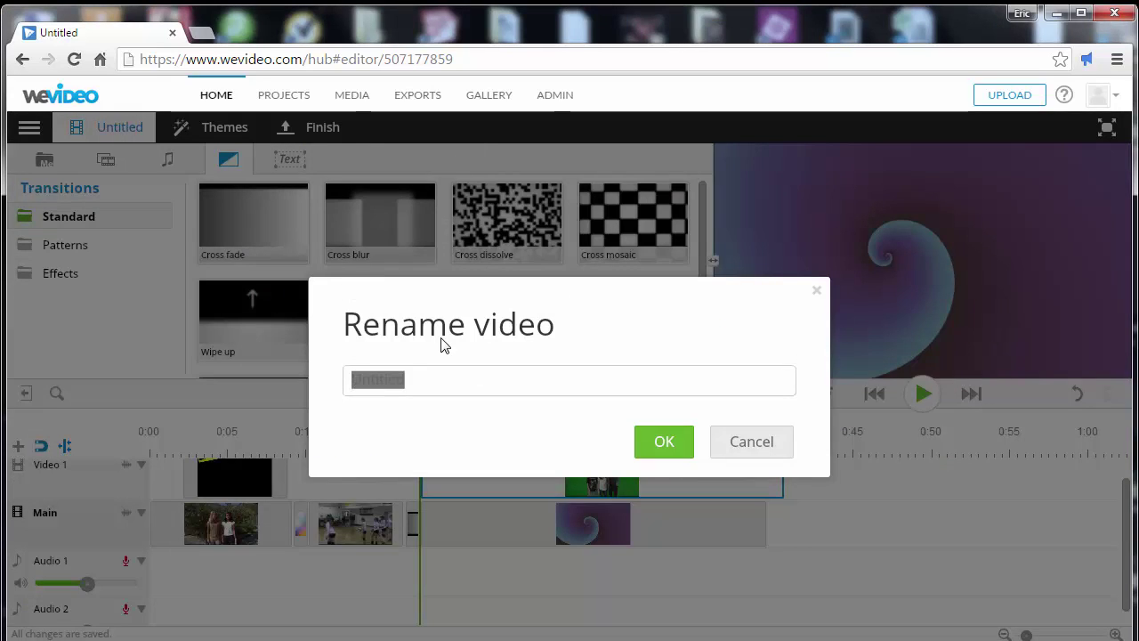
{"action": "type", "text": "Practice Video II"}
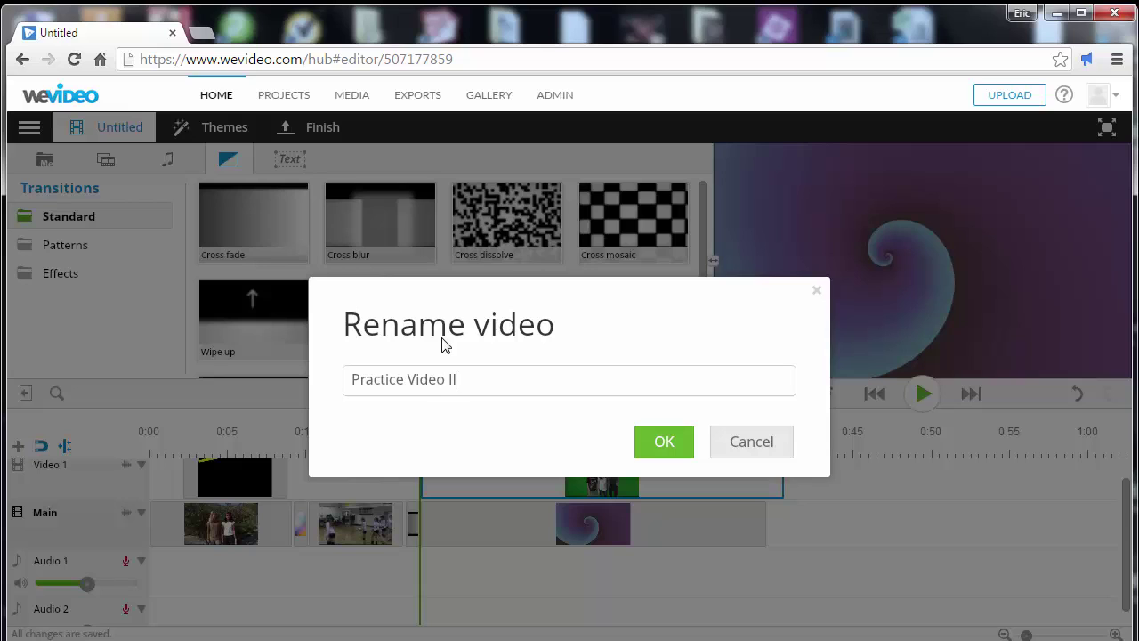
{"action": "left_click", "coordinate": [672, 446]}
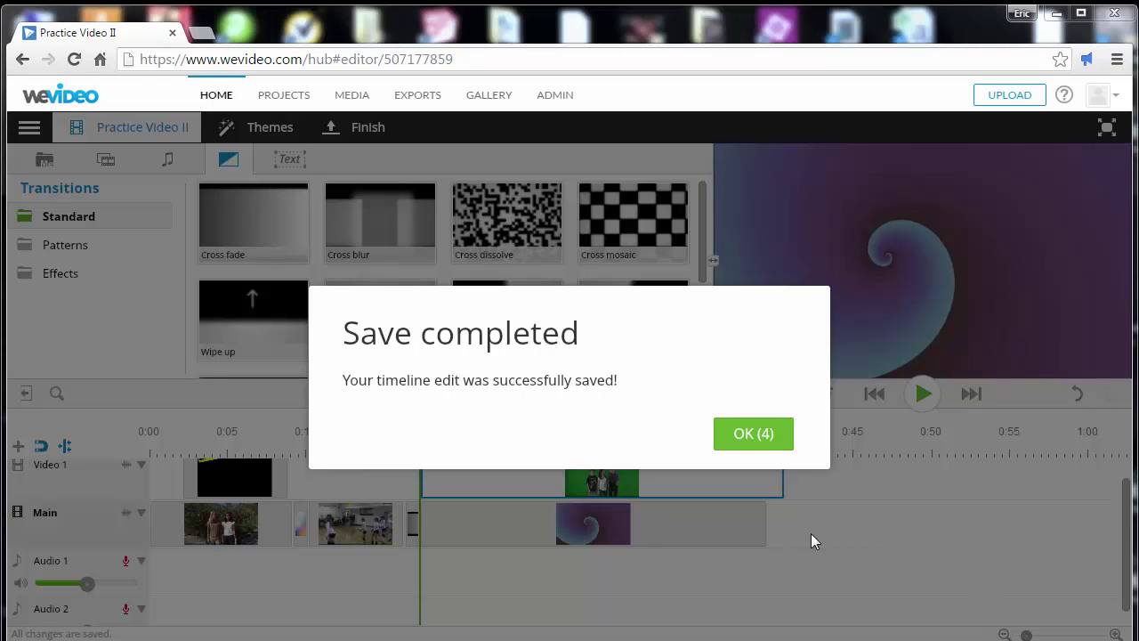
{"action": "left_click", "coordinate": [761, 436]}
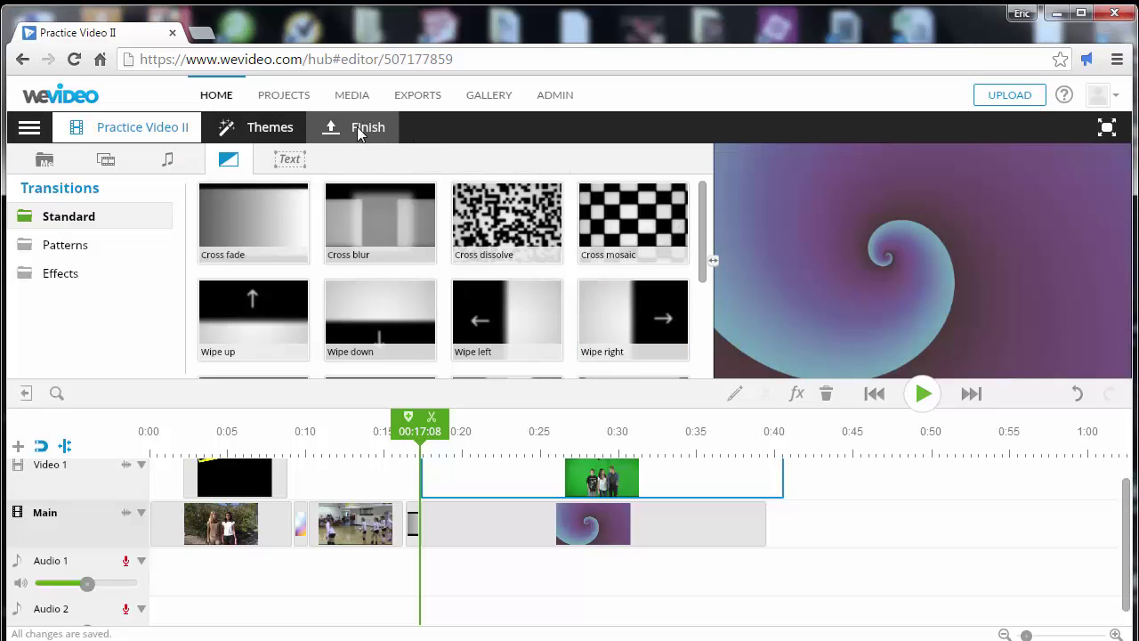
Step: Finish the video in 720p HD quality with Google Drive added to WeVideo as a destination
{"action": "left_click", "coordinate": [360, 133]}
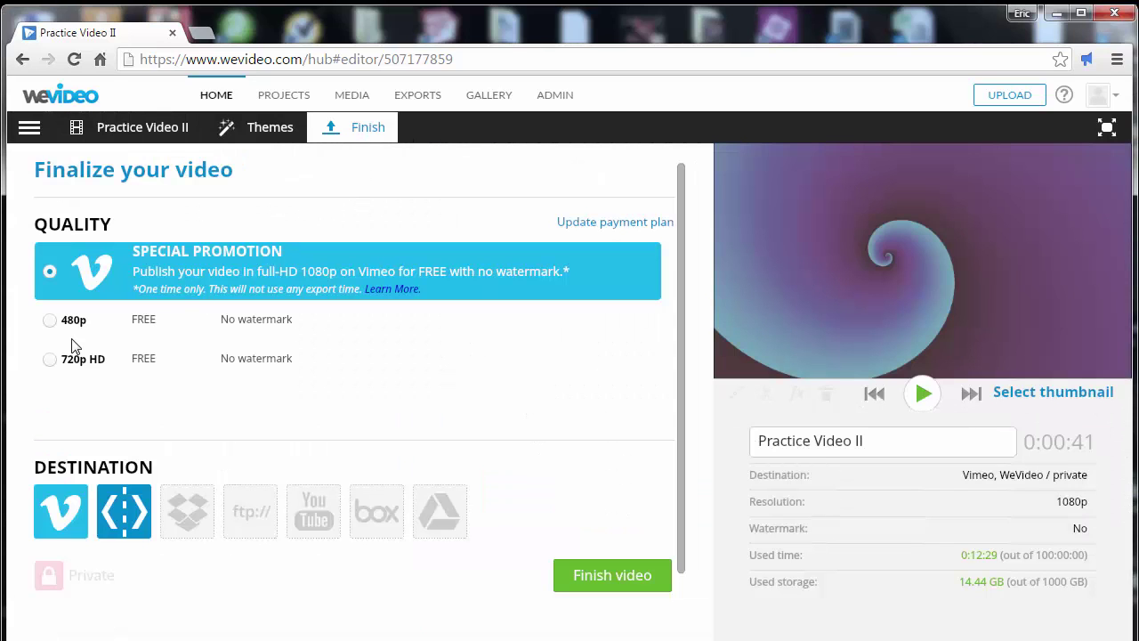
{"action": "left_click", "coordinate": [54, 361]}
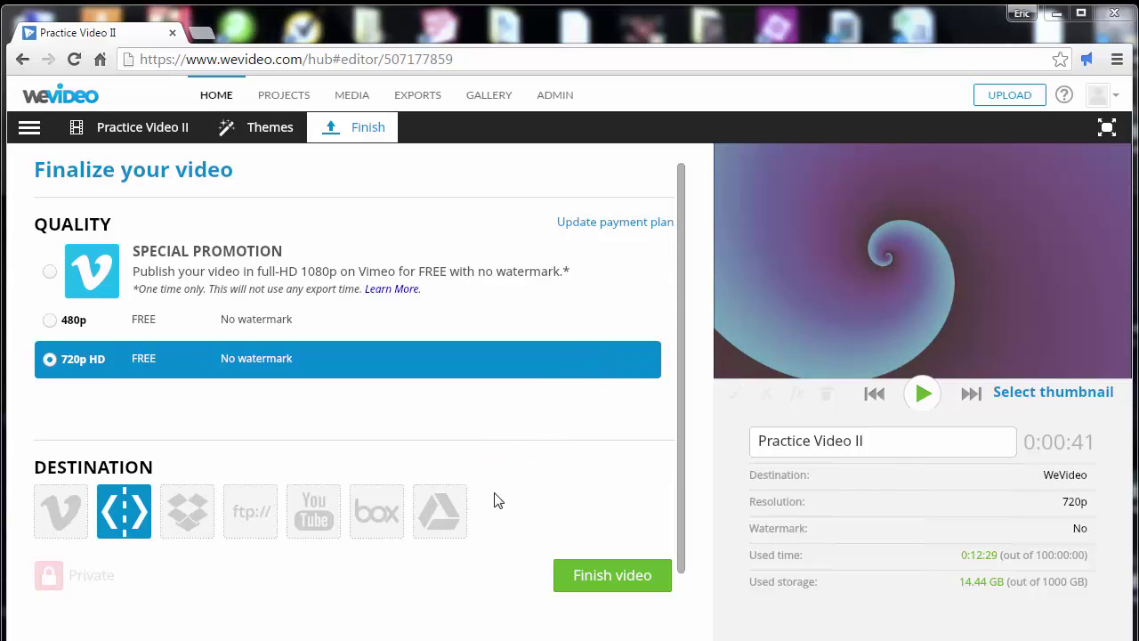
{"action": "left_click", "coordinate": [432, 523]}
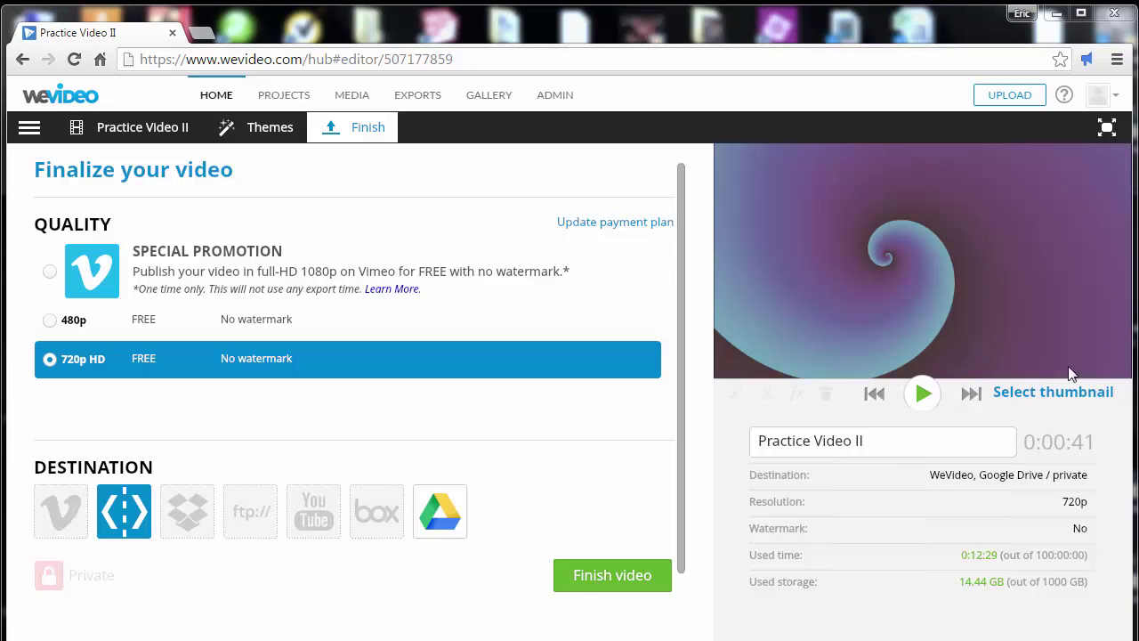
{"action": "left_click", "coordinate": [639, 580]}
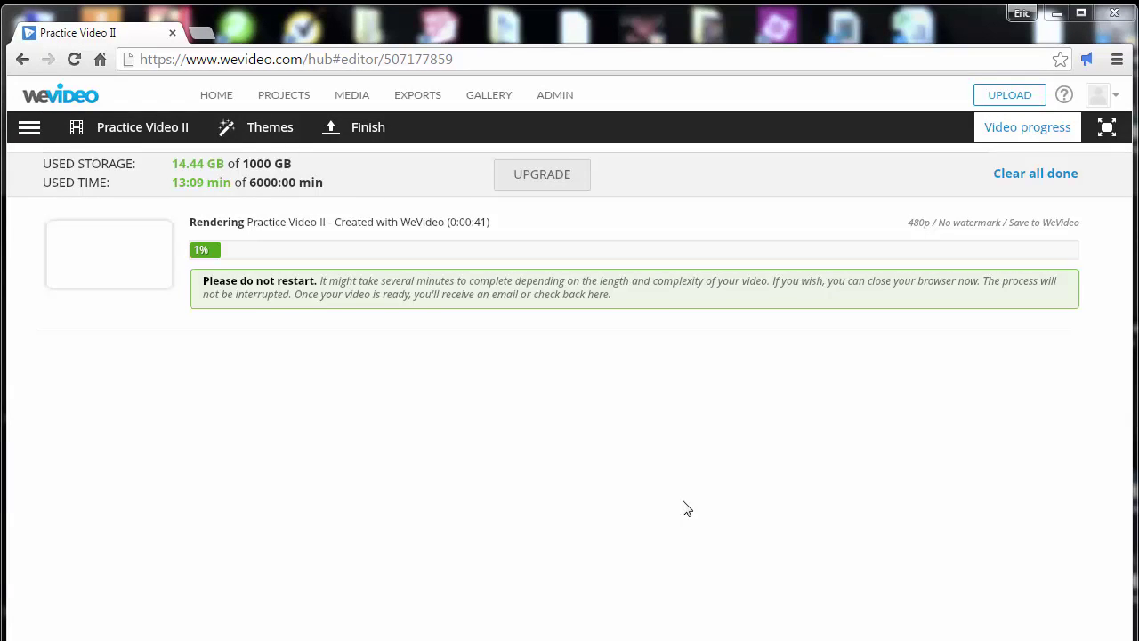
{"action": "mouse_move", "coordinate": [753, 512]}
{"action": "left_mouse_down"}
{"action": "mouse_move", "coordinate": [526, 414]}
{"action": "mouse_move", "coordinate": [409, 277]}
{"action": "left_mouse_up"}
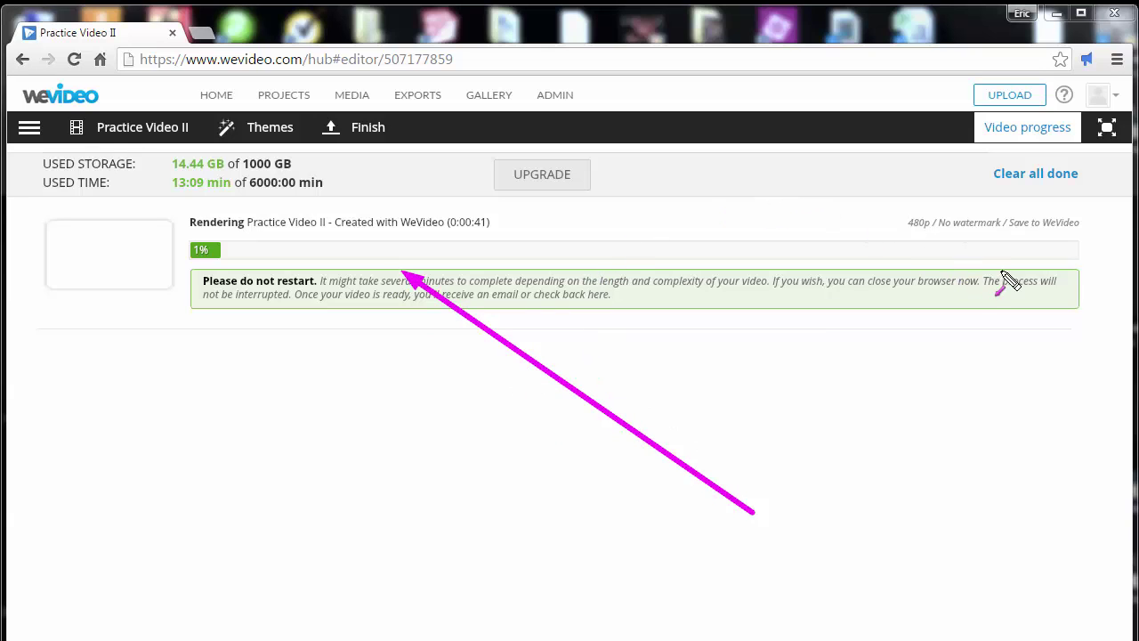
{"action": "left_click_drag", "start_coordinate": [1078, 407], "coordinate": [1077, 377]}
{"action": "left_click_drag", "start_coordinate": [1064, 329], "coordinate": [1020, 199]}
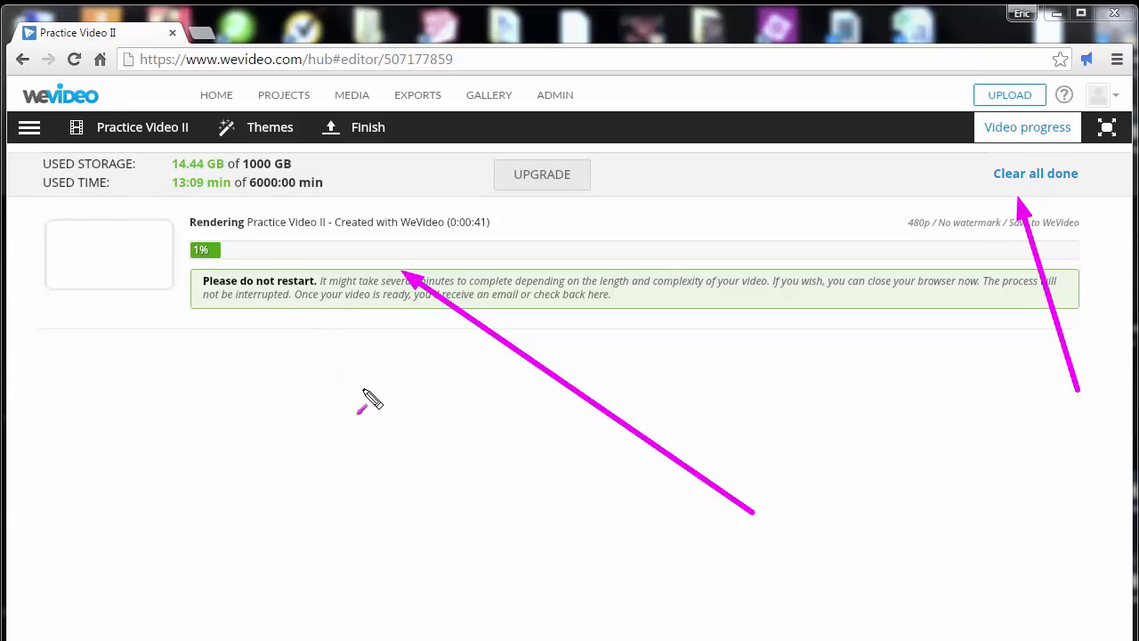
{"action": "key", "text": "e"}
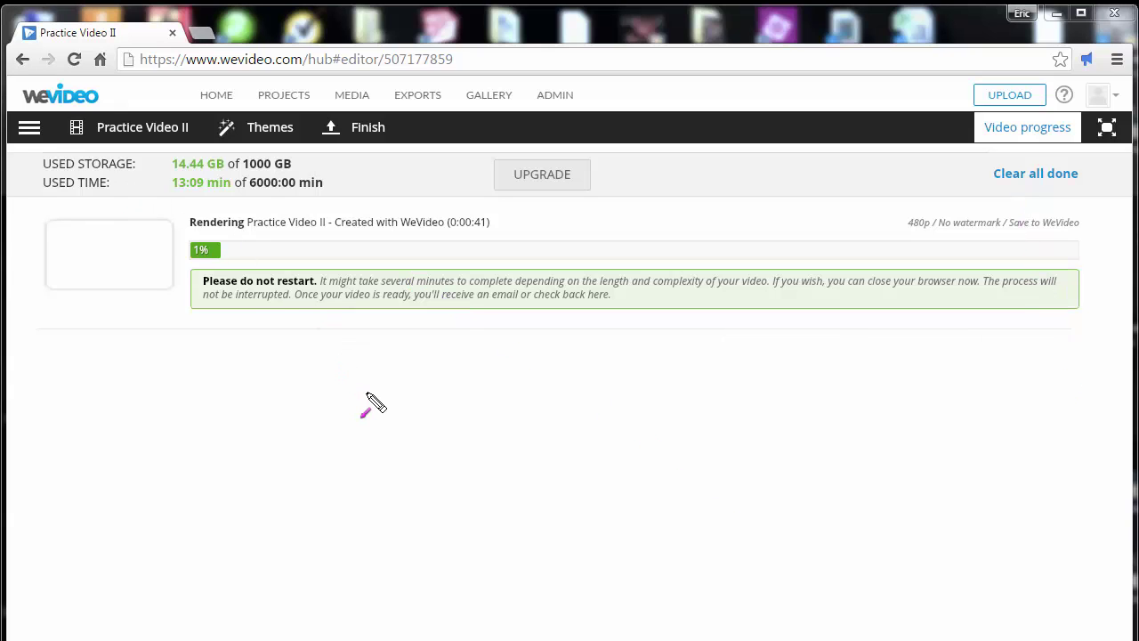
Step: Open Google Drive in a new browser tab and go into the WeVideo folder in My Drive
{"action": "left_click", "coordinate": [202, 33]}
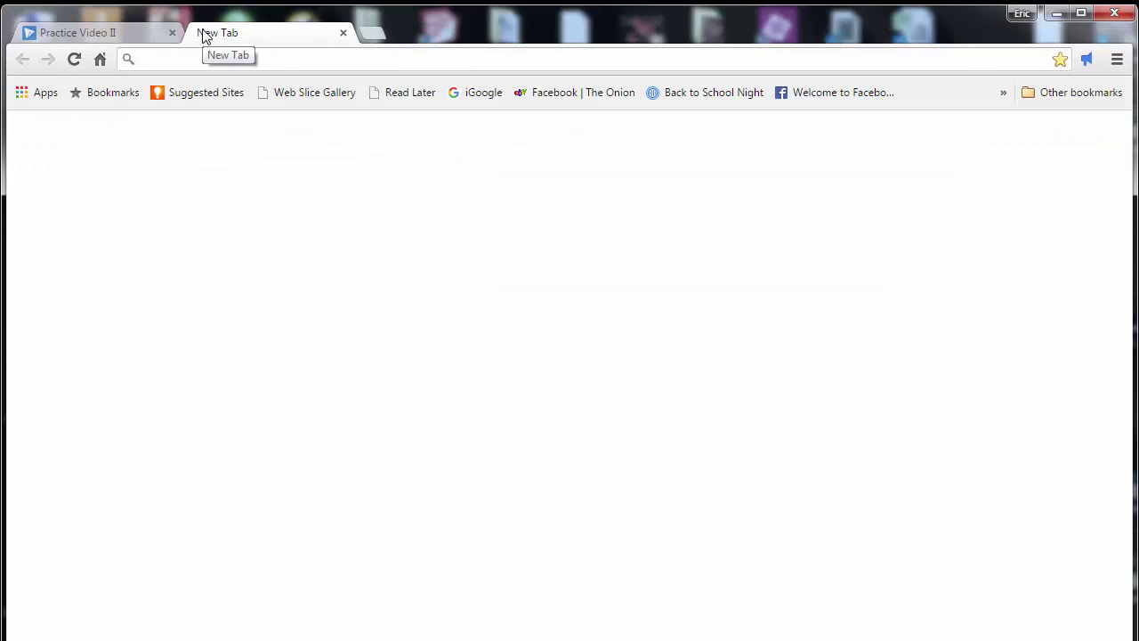
{"action": "type", "text": "d"}
{"action": "key", "text": "Return"}
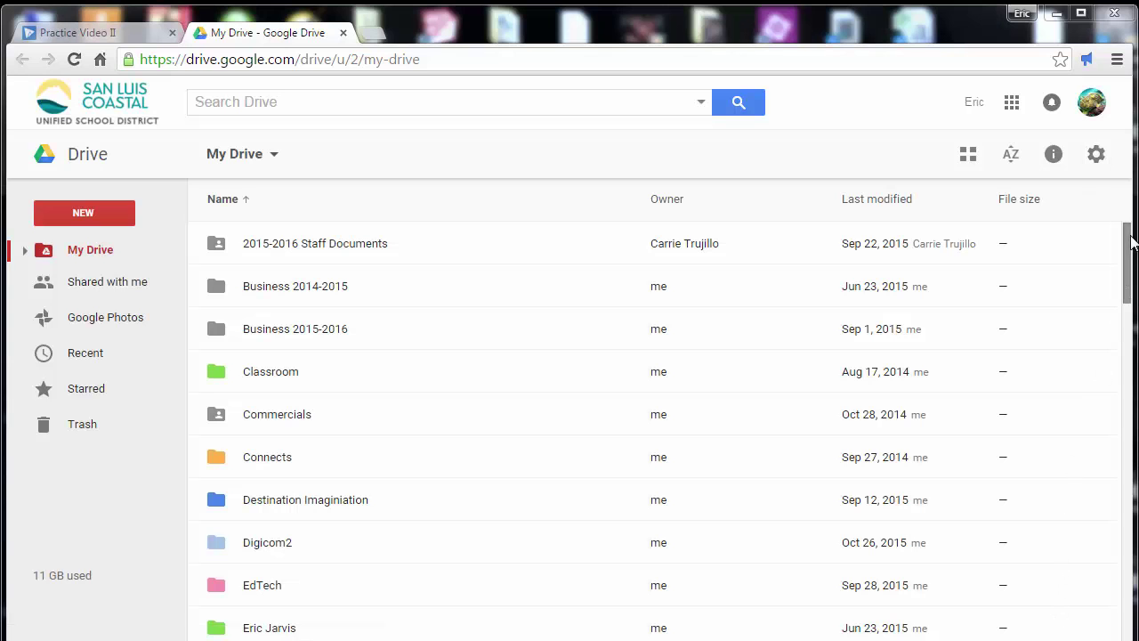
{"action": "scroll", "coordinate": [1111, 330], "scroll_direction": "down", "scroll_amount": 5}
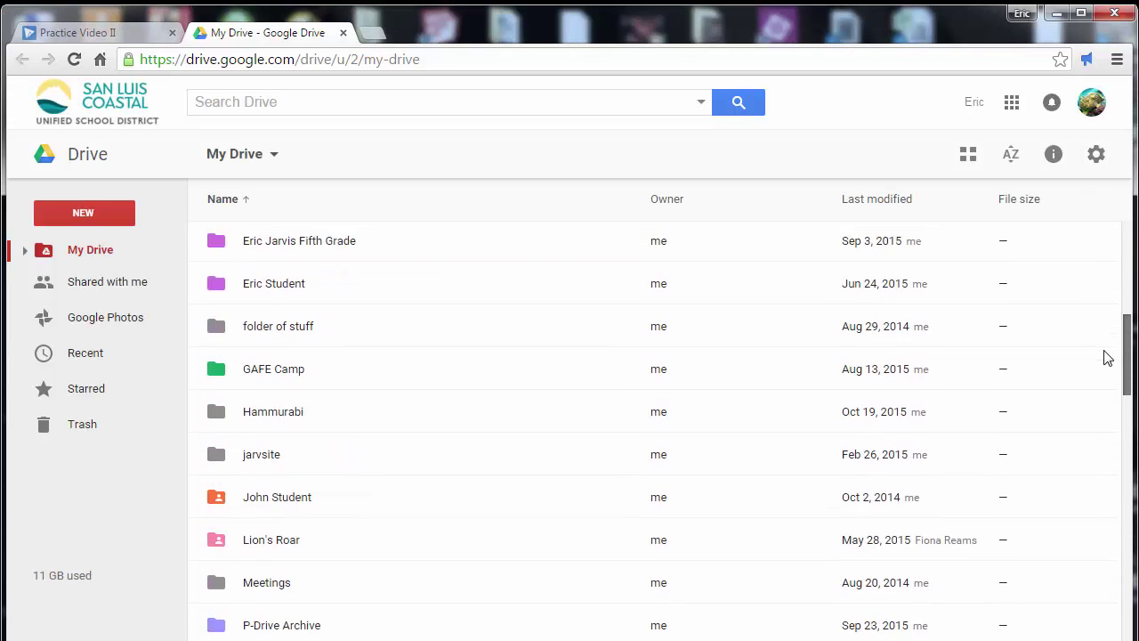
{"action": "scroll", "coordinate": [1107, 357], "scroll_direction": "down", "scroll_amount": 8}
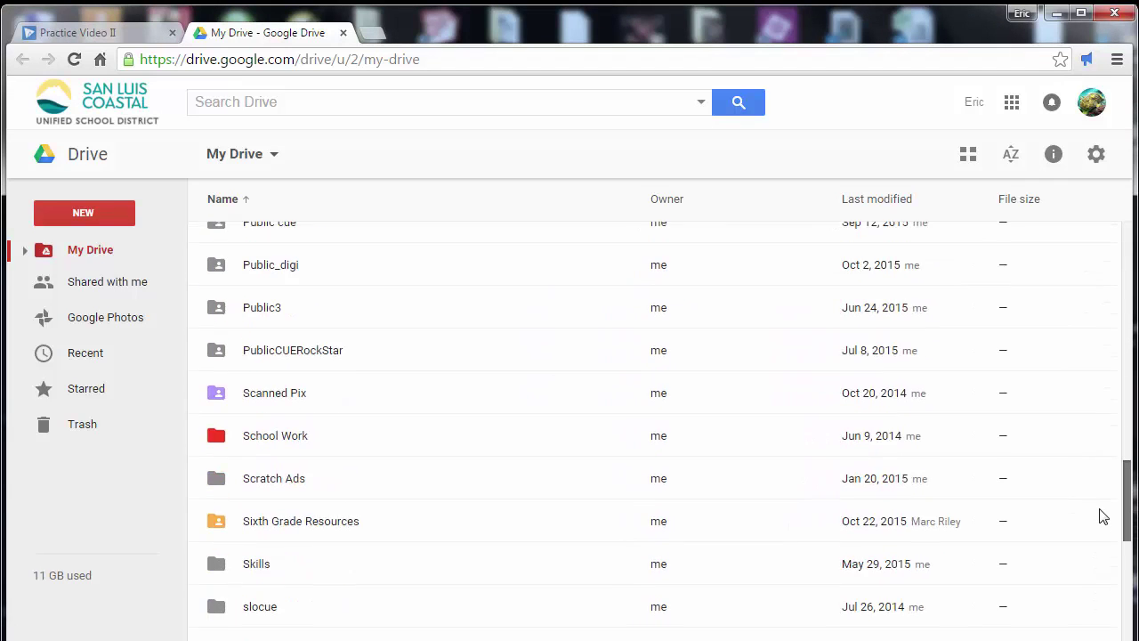
{"action": "scroll", "coordinate": [1103, 525], "scroll_direction": "down", "scroll_amount": 3}
{"action": "scroll", "coordinate": [1108, 552], "scroll_direction": "down", "scroll_amount": 2}
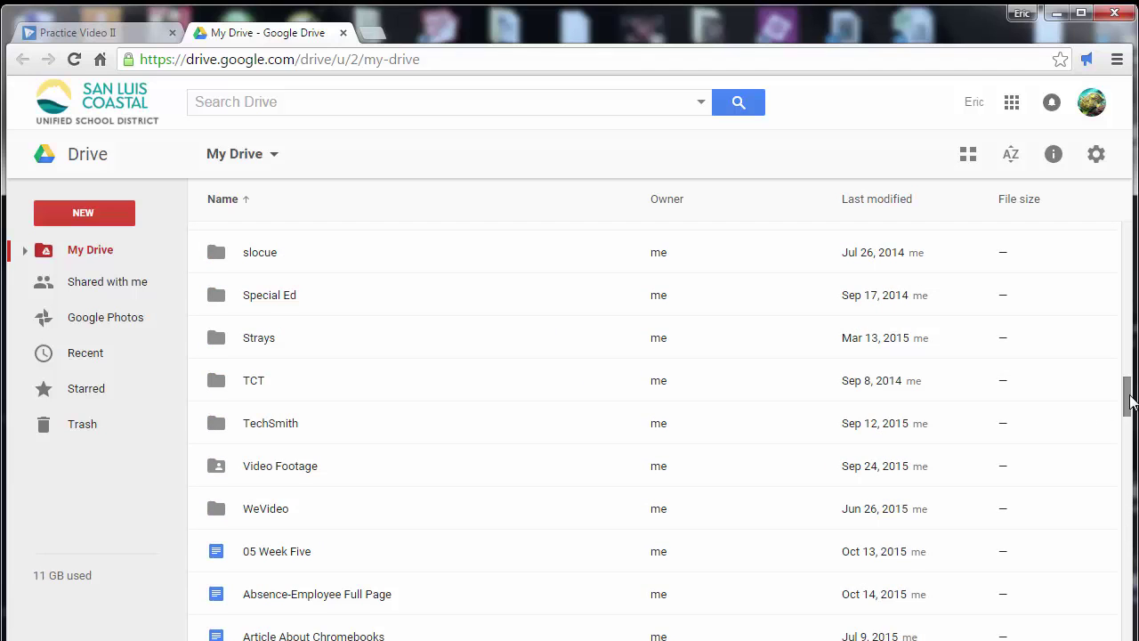
{"action": "mouse_move", "coordinate": [1127, 402]}
{"action": "left_mouse_down"}
{"action": "mouse_move", "coordinate": [1132, 433]}
{"action": "mouse_move", "coordinate": [1128, 405]}
{"action": "left_mouse_up"}
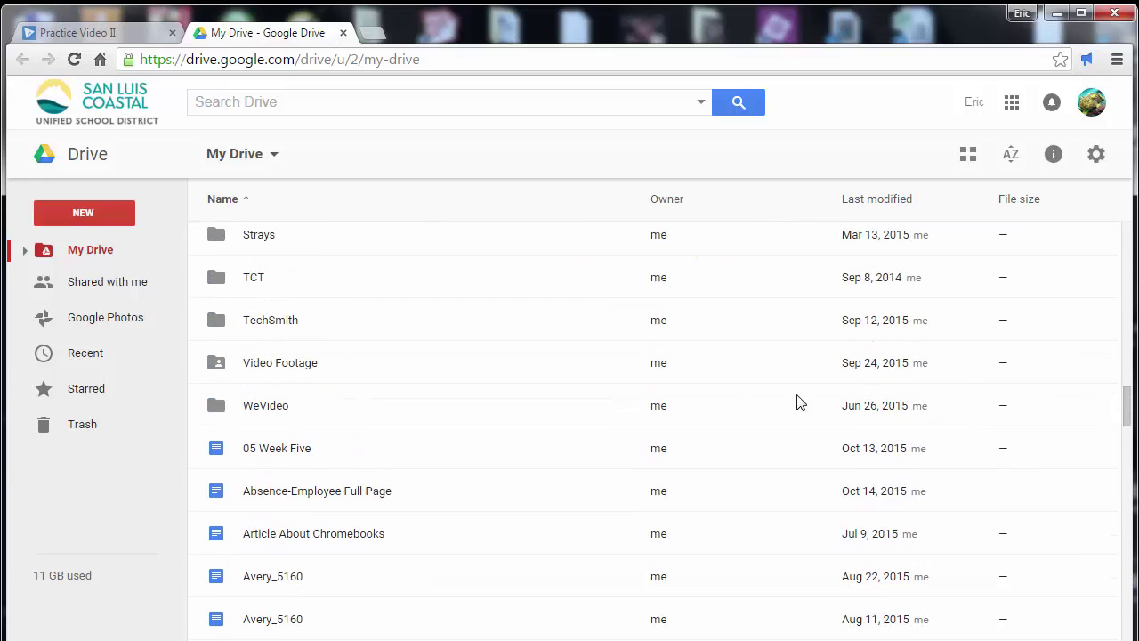
{"action": "double_click", "coordinate": [267, 406]}
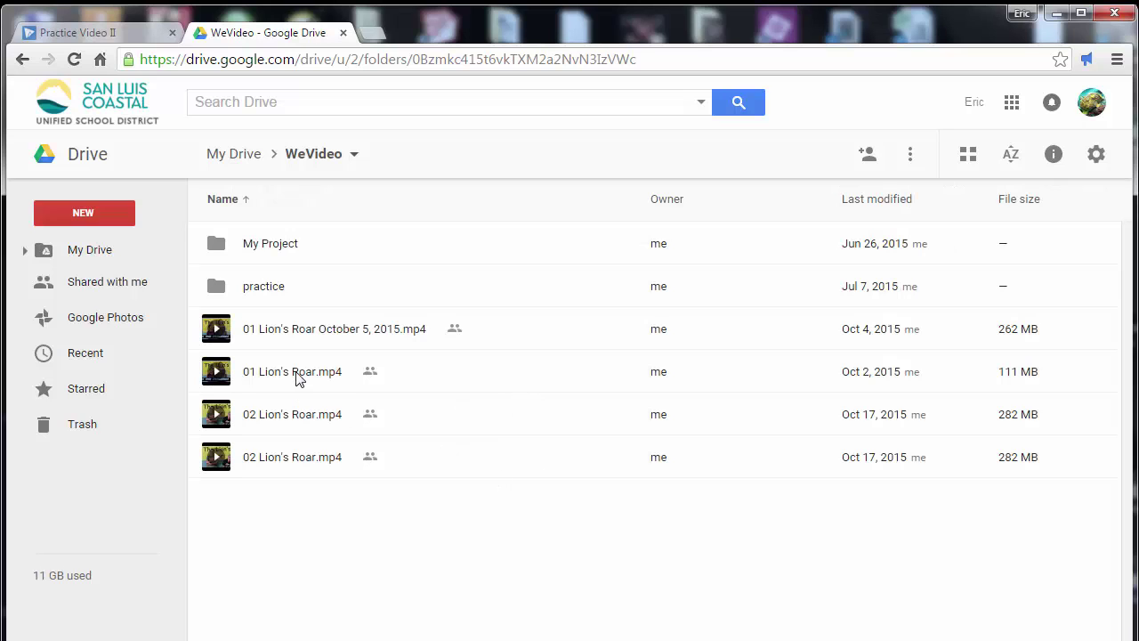
Step: Review the link sharing options for 01 Lion's Roar October 5, 2015.mp4, close them and return to the Practice Video II progress page in WeVideo
{"action": "left_click", "coordinate": [324, 335]}
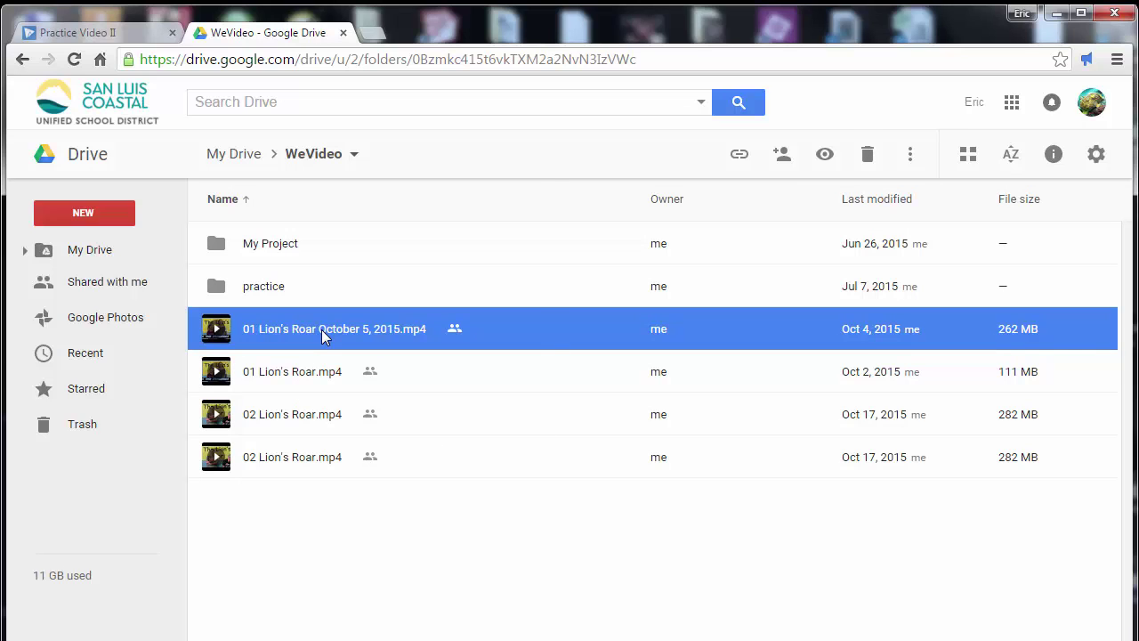
{"action": "right_click", "coordinate": [321, 331]}
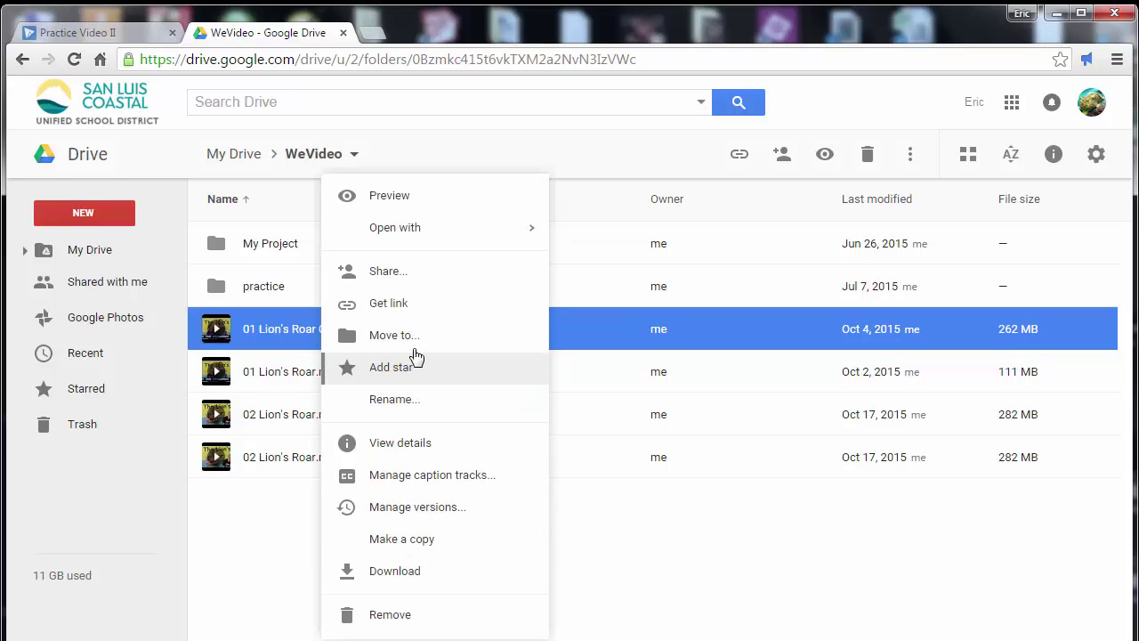
{"action": "left_click", "coordinate": [416, 283]}
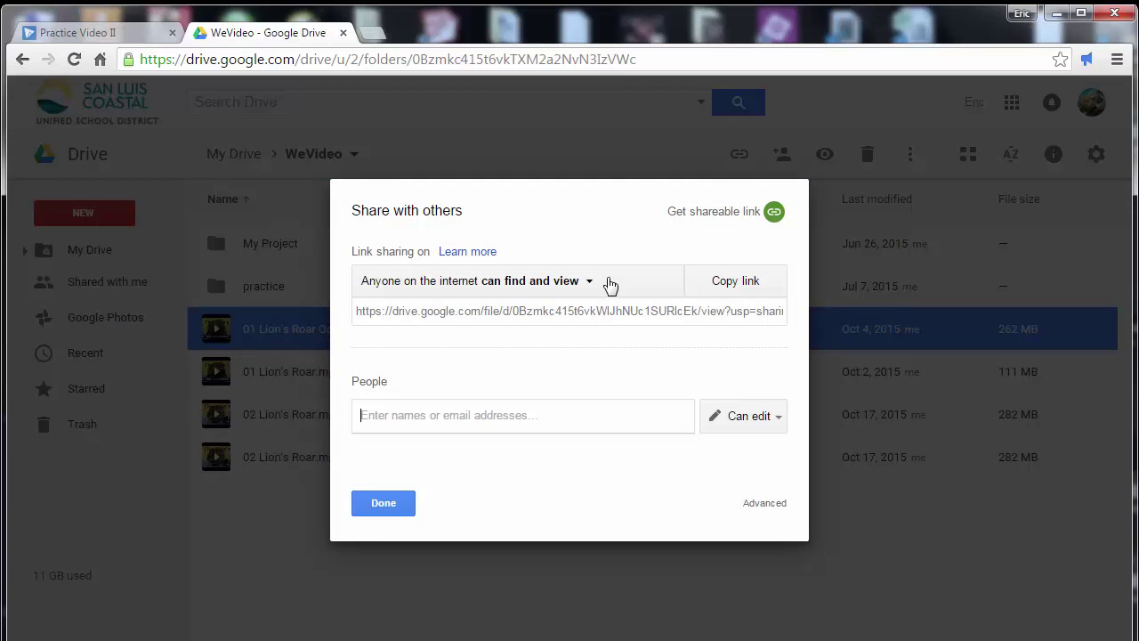
{"action": "left_click", "coordinate": [599, 282]}
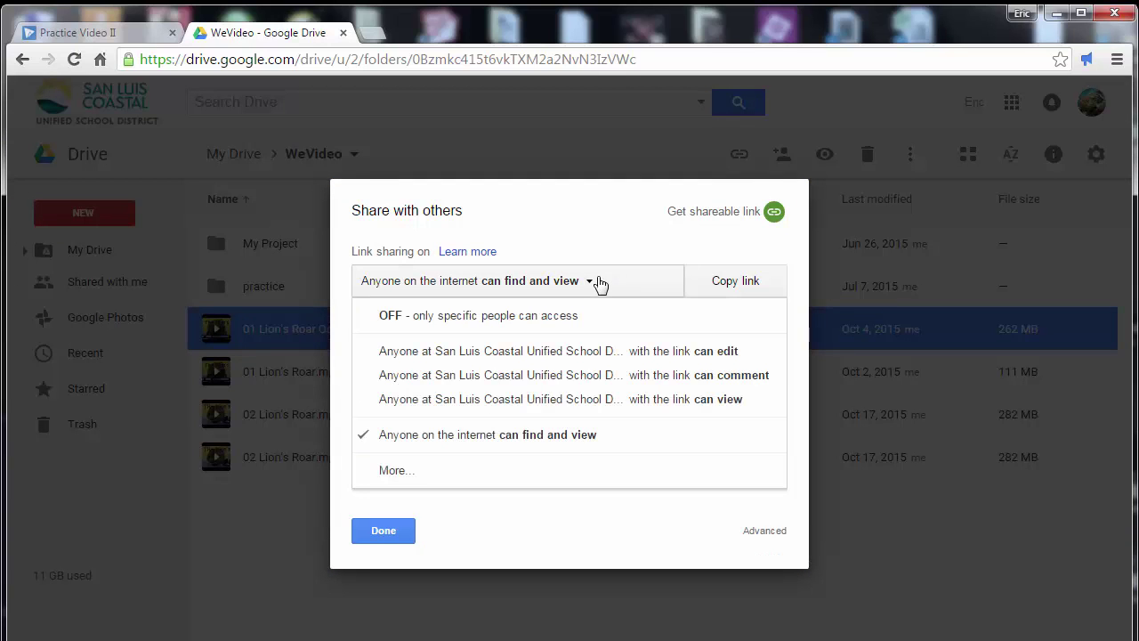
{"action": "left_click", "coordinate": [382, 531]}
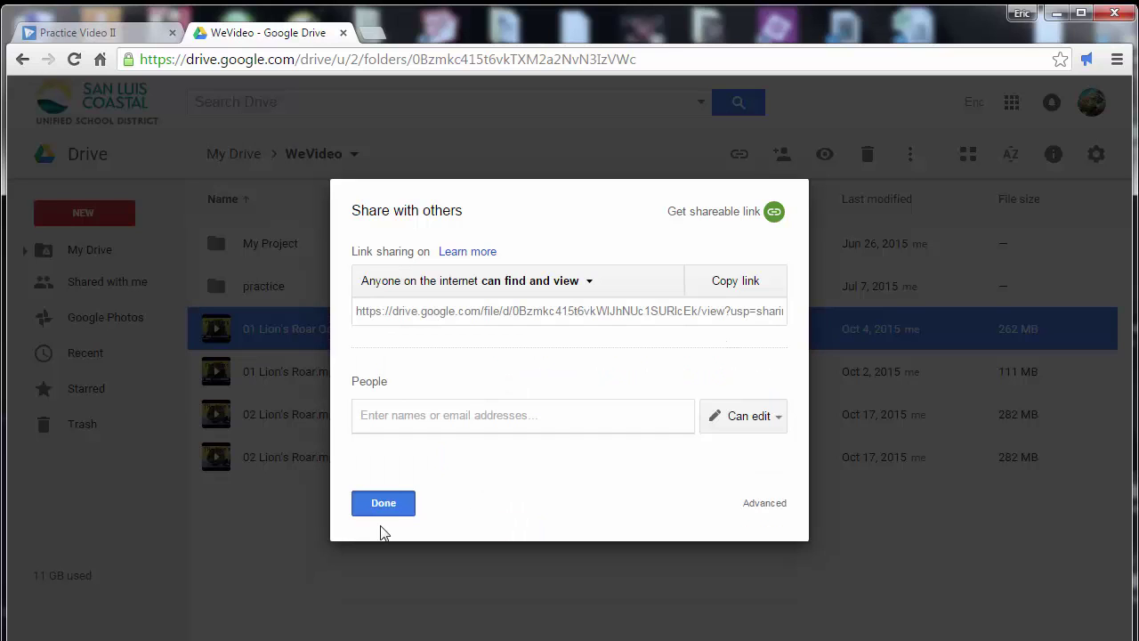
{"action": "left_click", "coordinate": [397, 503]}
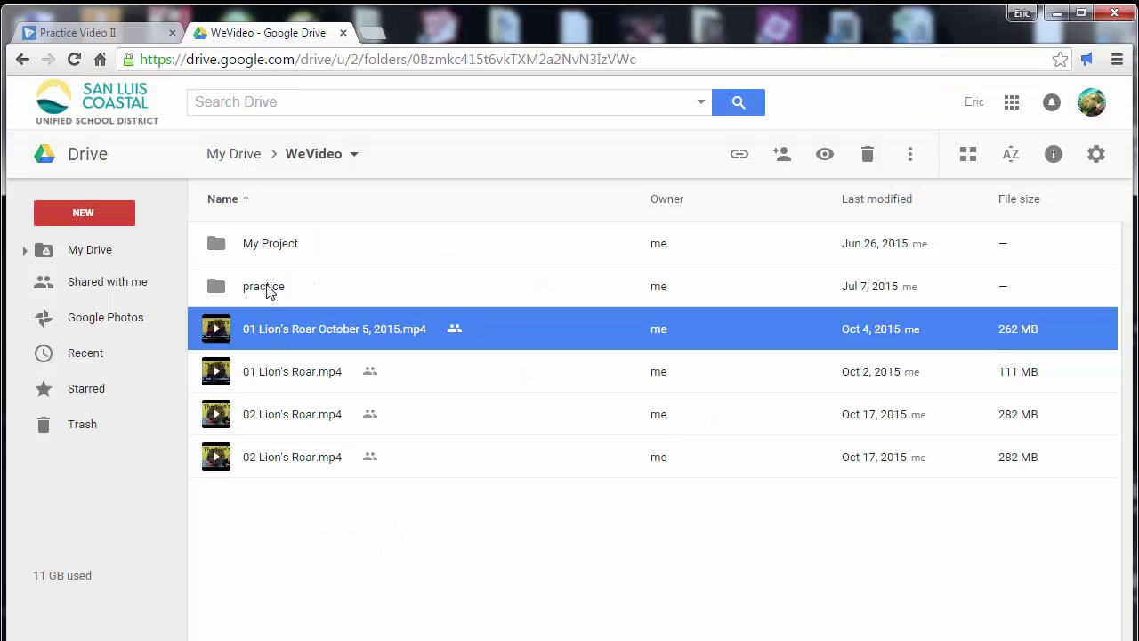
{"action": "left_click", "coordinate": [105, 34]}
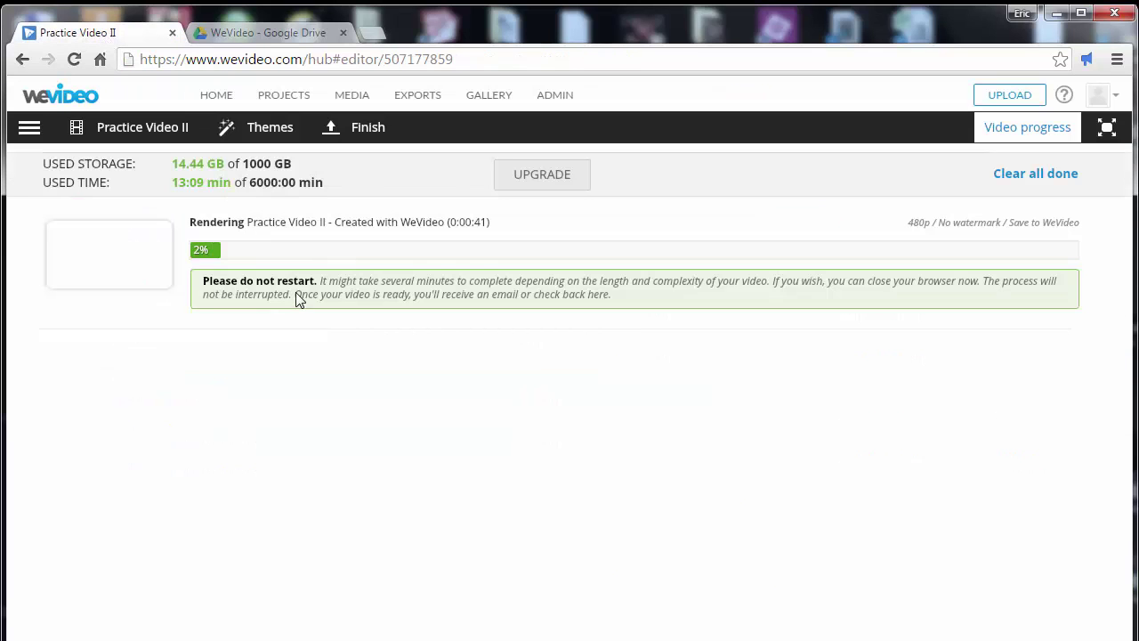